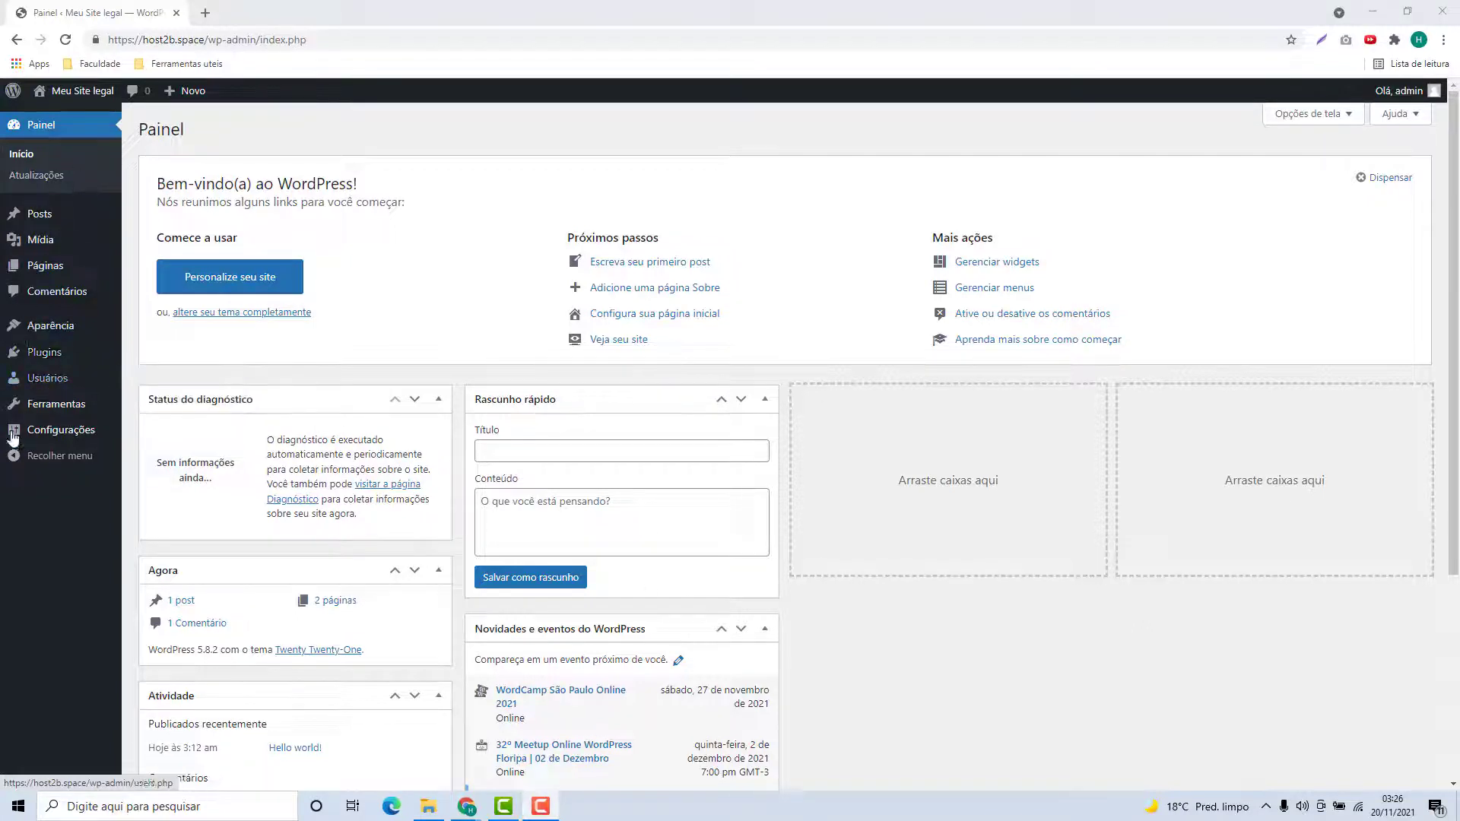
Open the page for adding new WordPress themes and browse the popular themes
left_click(42, 335)
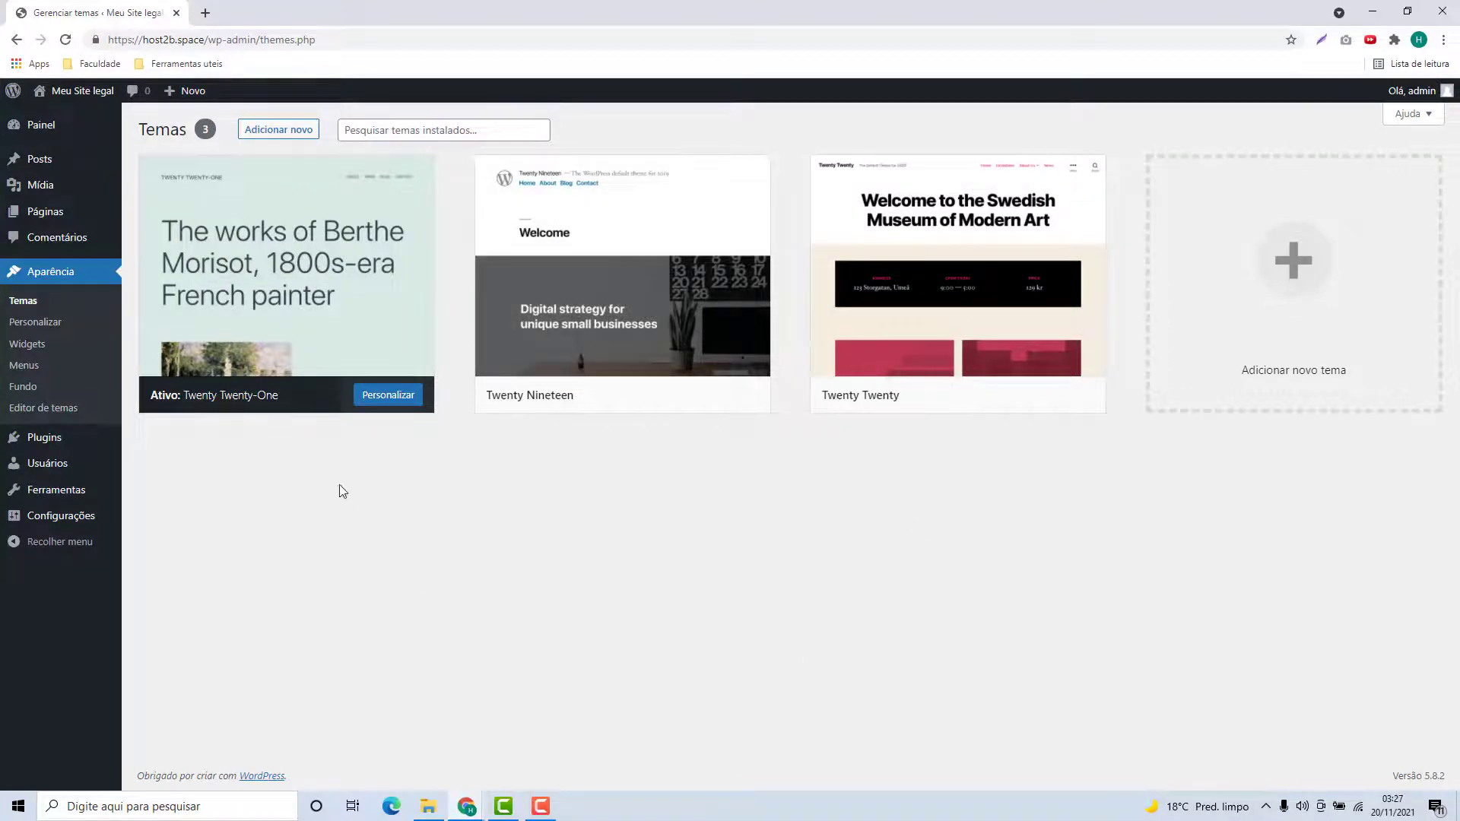
left_click(267, 131)
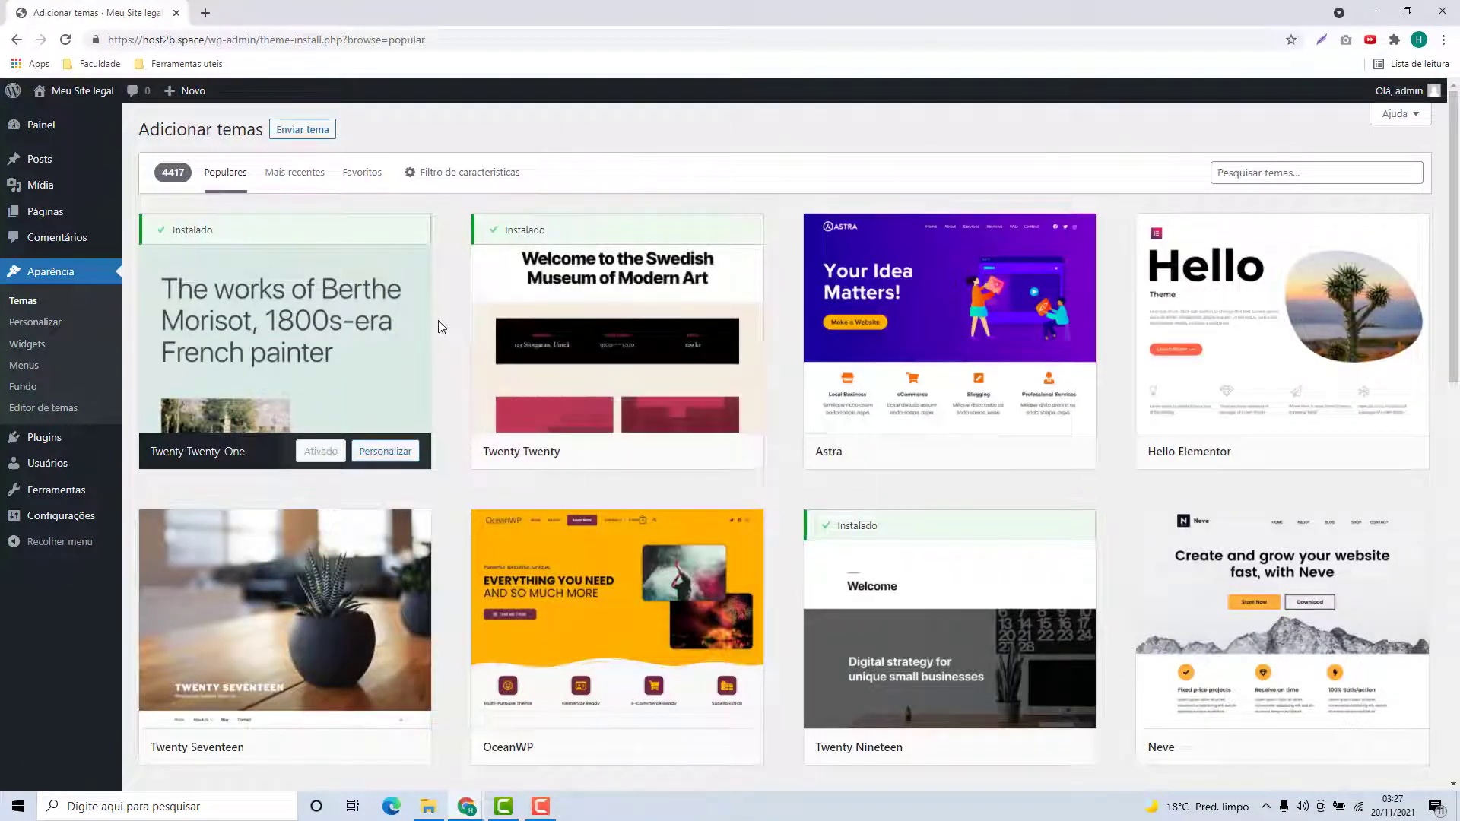
scroll(446, 343, "down", 10)
scroll(446, 335, "down", 7)
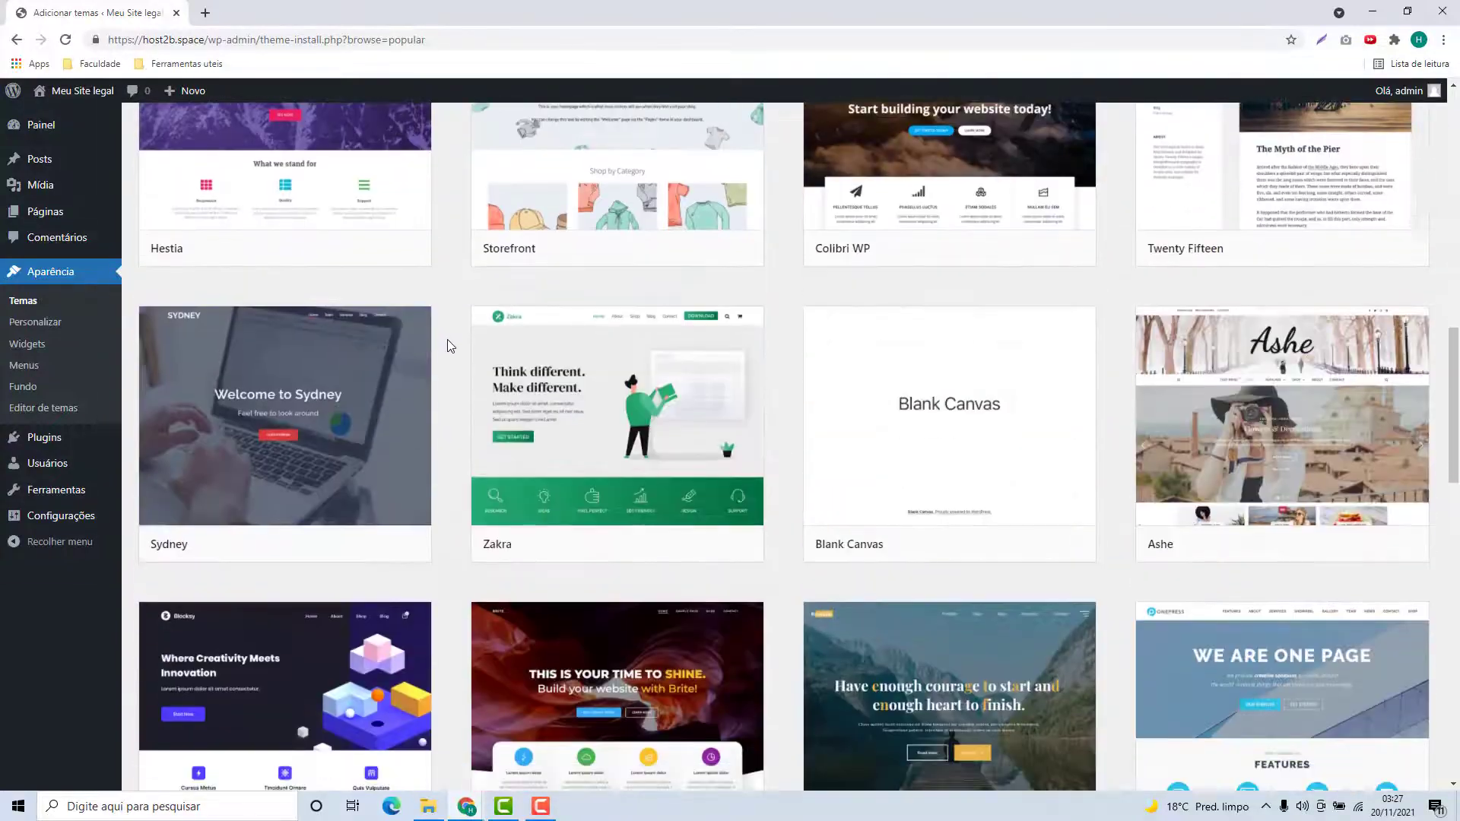
scroll(450, 346, "up", 6)
scroll(452, 346, "up", 9)
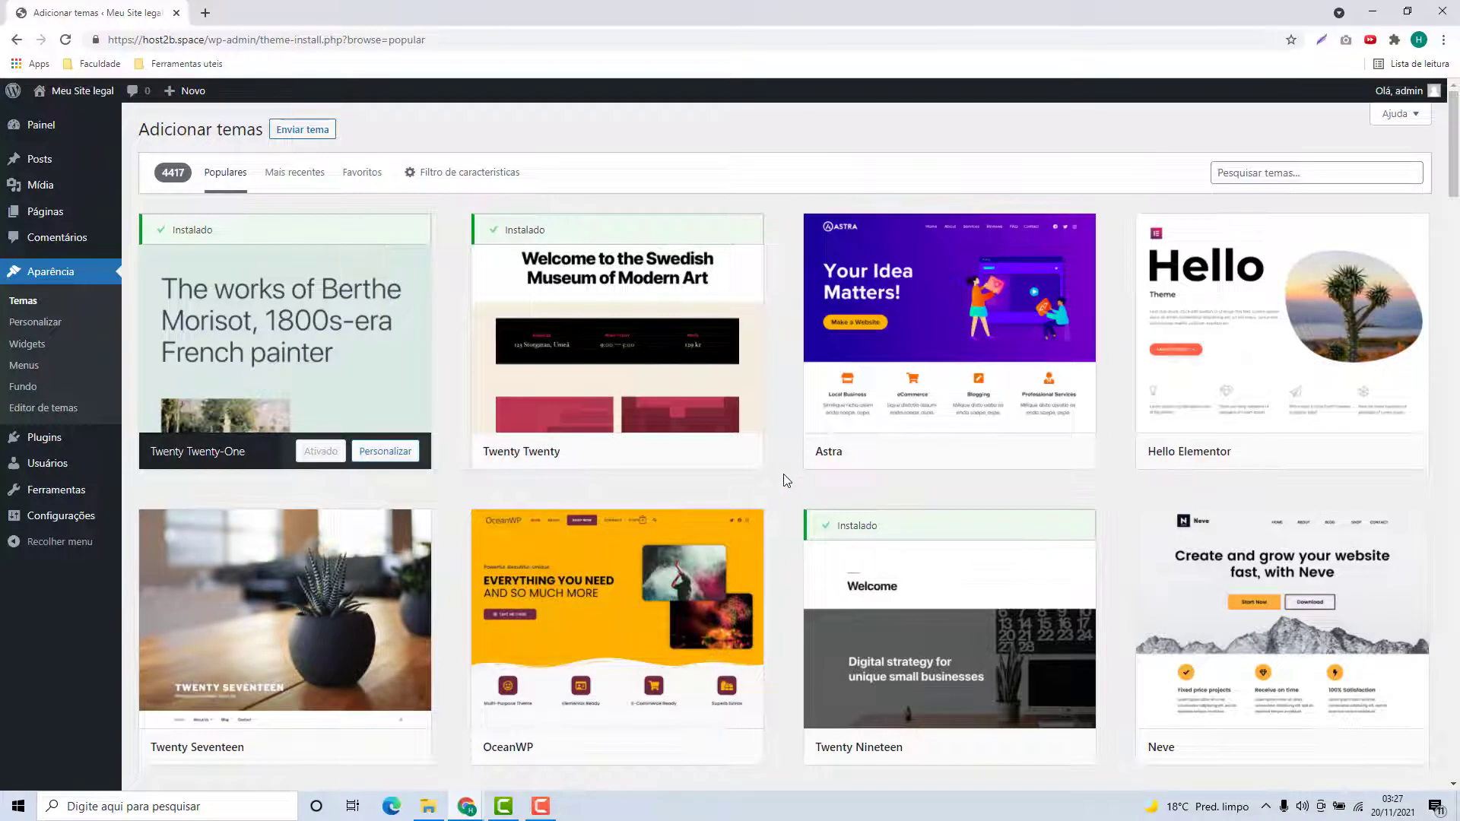
Search the theme directory for "astra" and open the details and preview of the Astra theme
left_click(1275, 169)
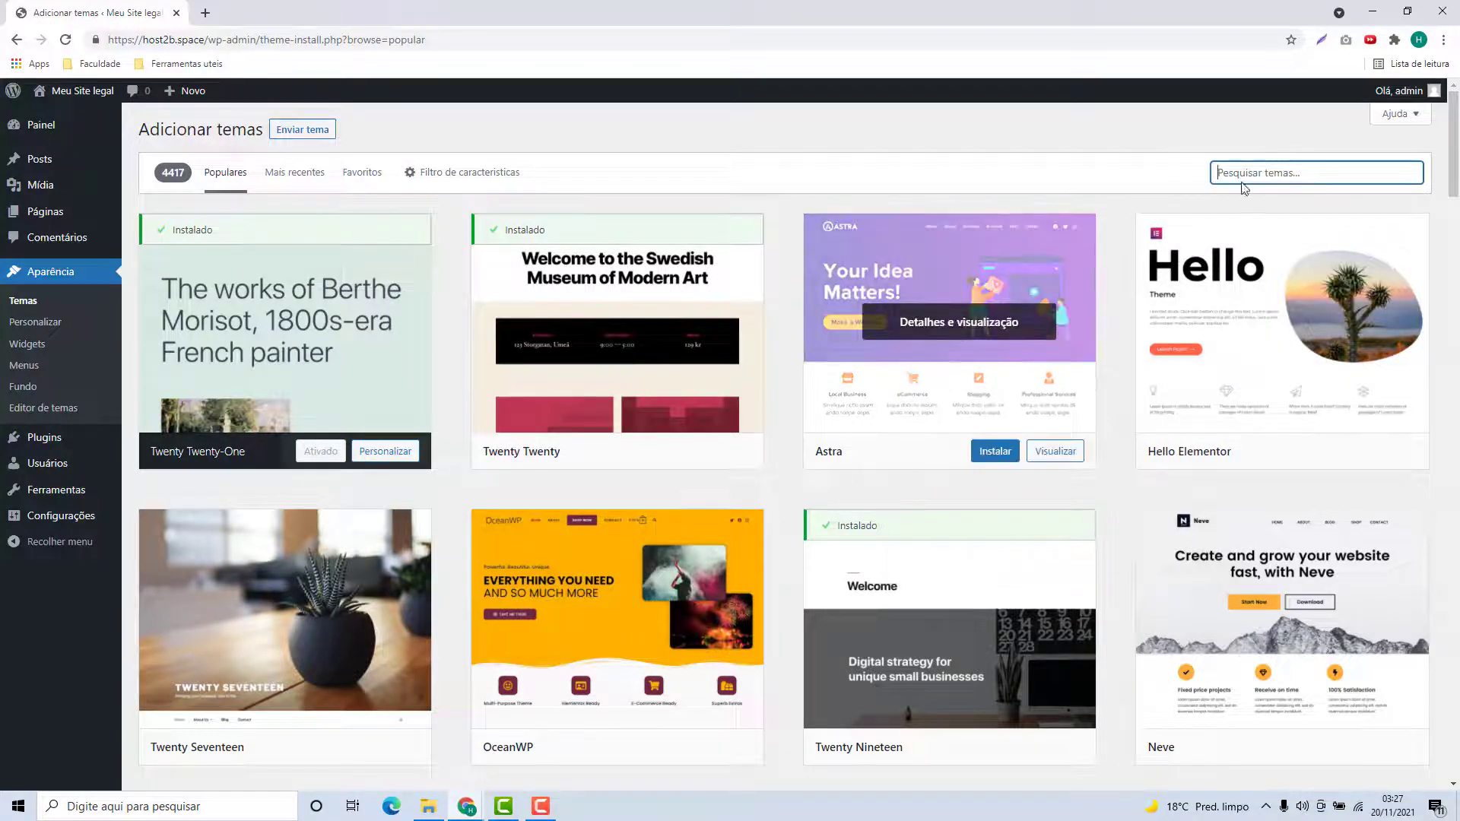
type("astra")
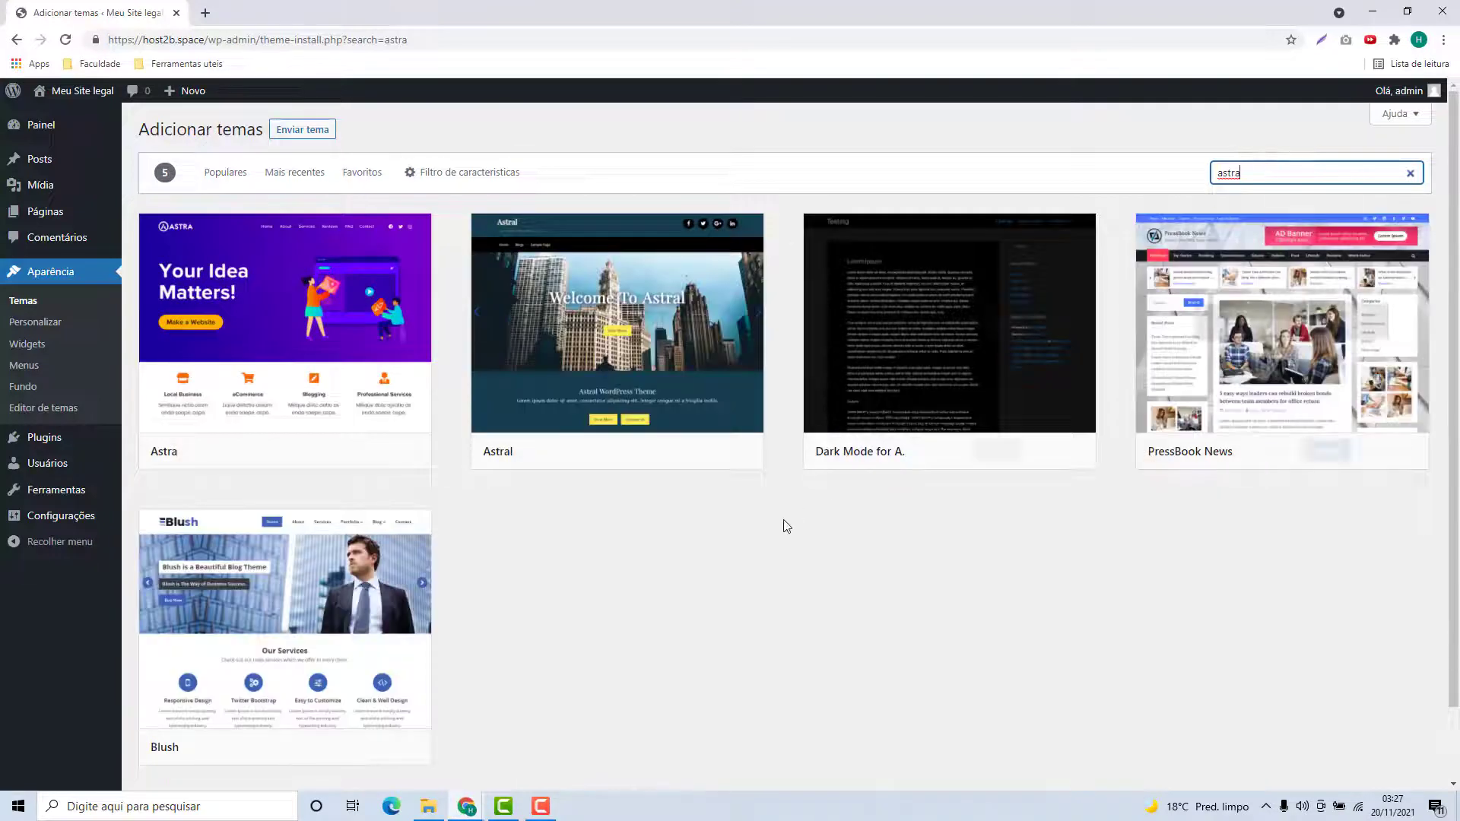
left_click(733, 525)
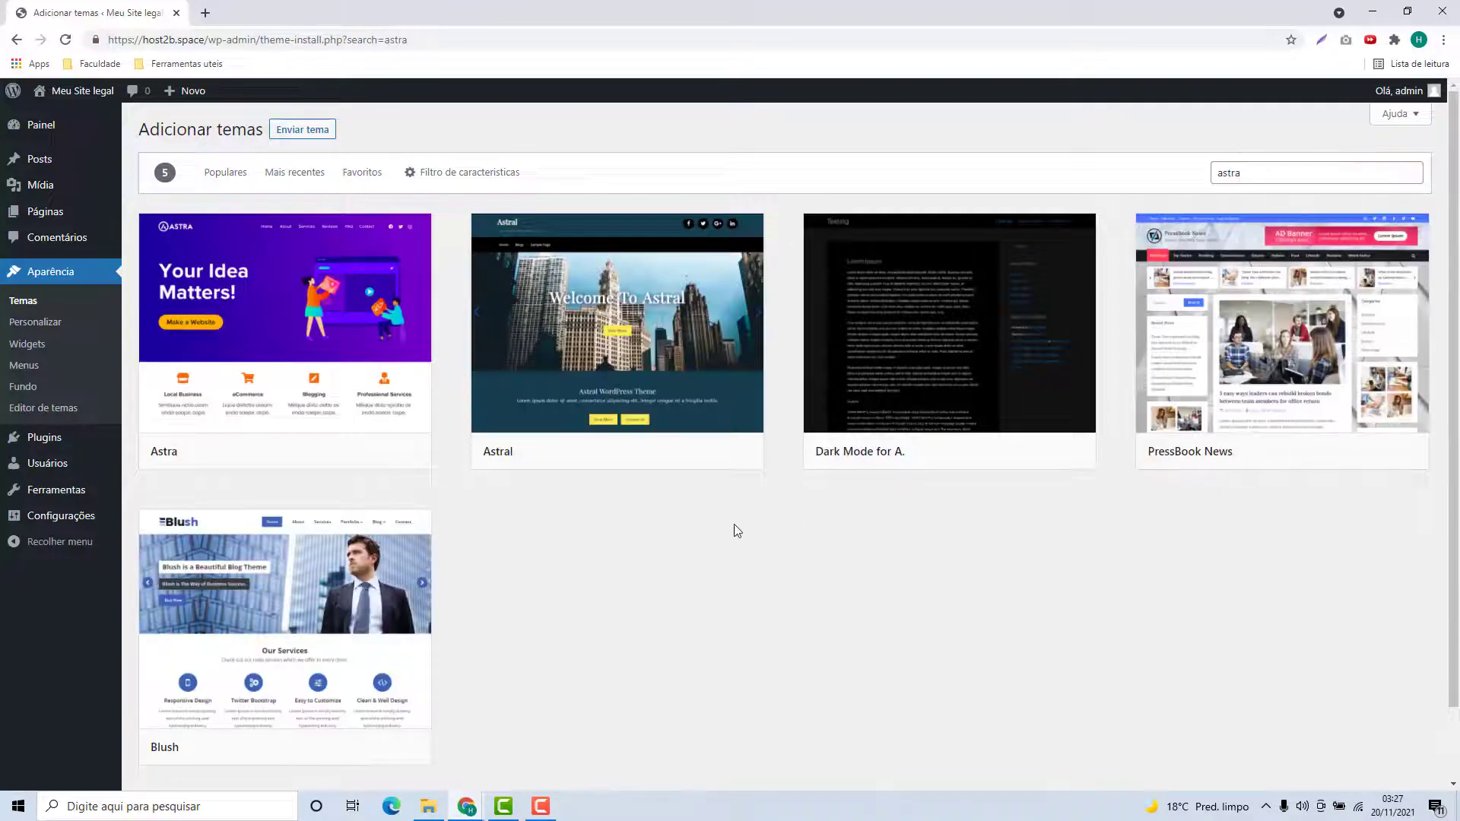
mouse_move(312, 317)
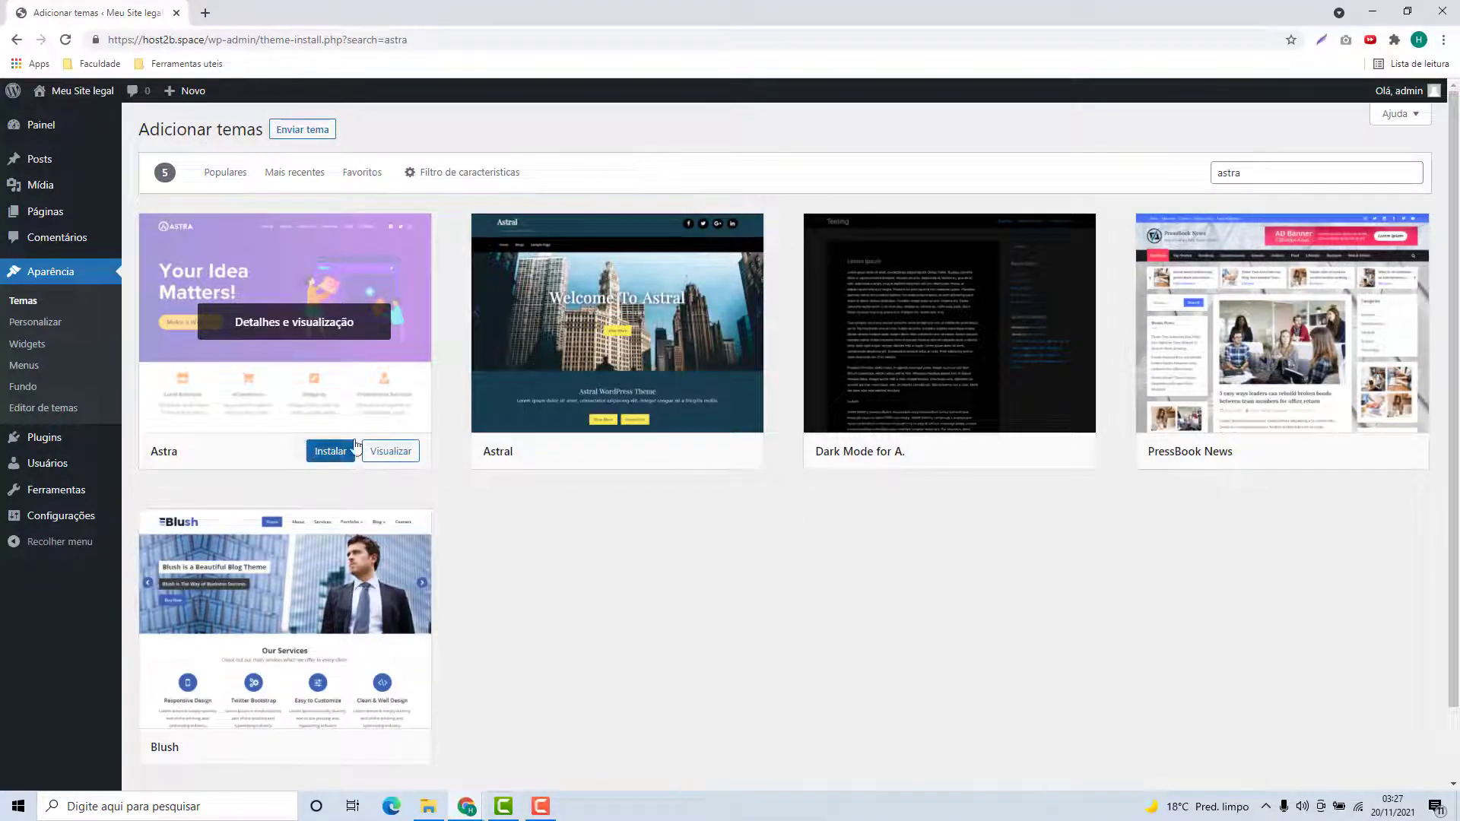
left_click(315, 342)
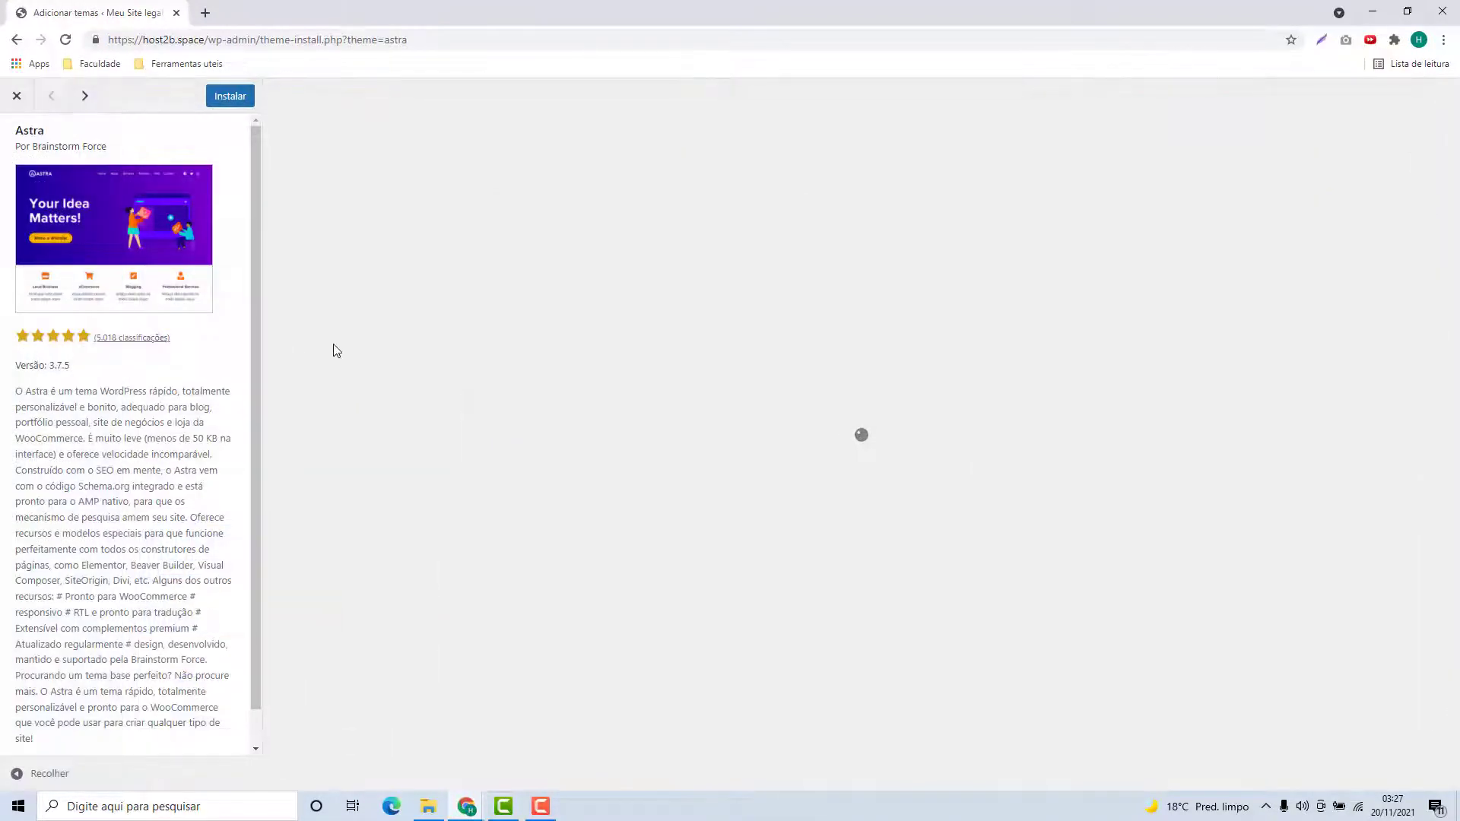
Review the Astra theme's description and demo preview, and install and activate the theme
scroll(138, 431, "down", 1)
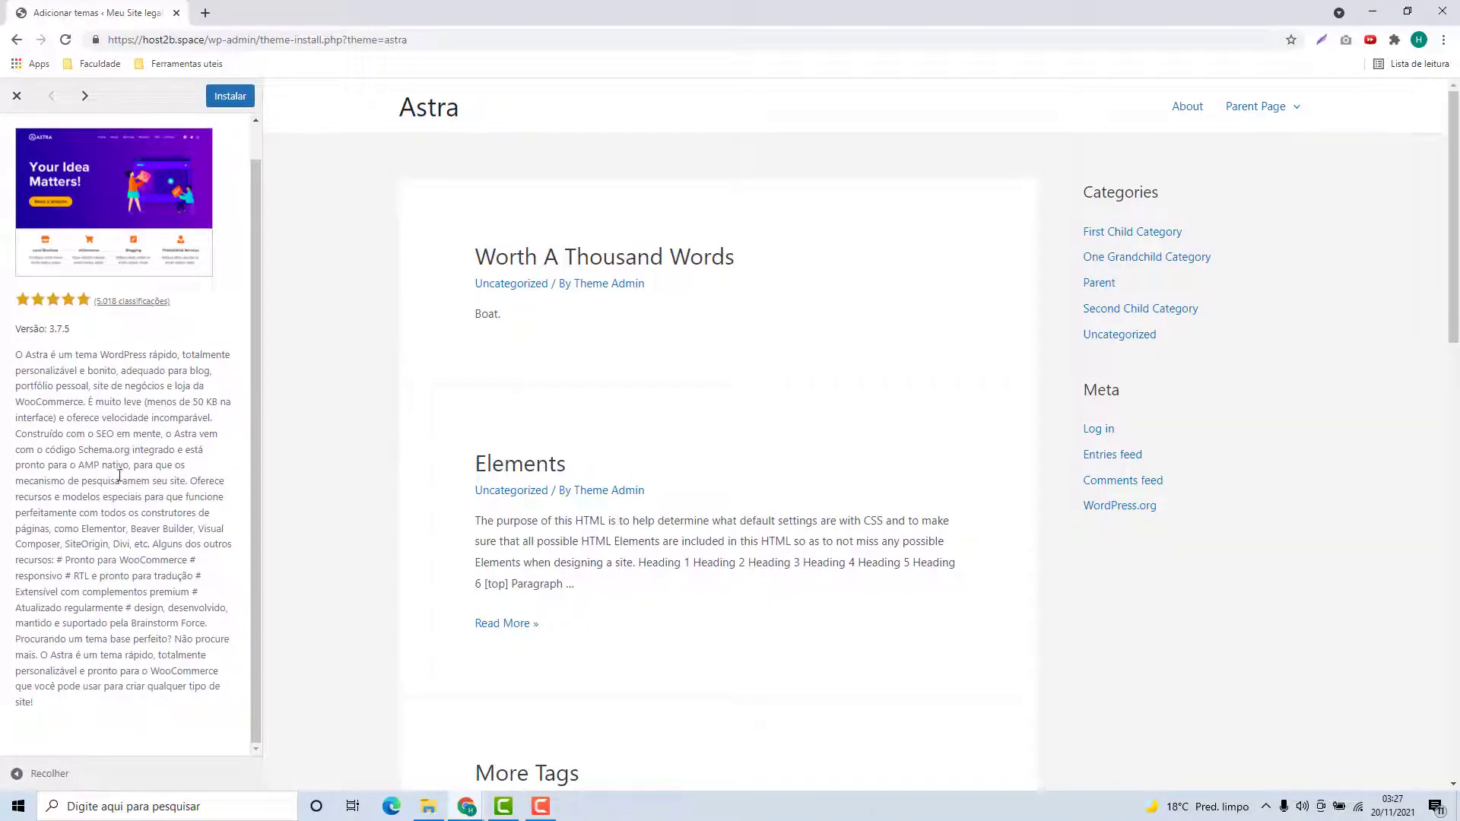
scroll(900, 277, "down", 1)
scroll(701, 400, "up", 1)
scroll(704, 424, "down", 15)
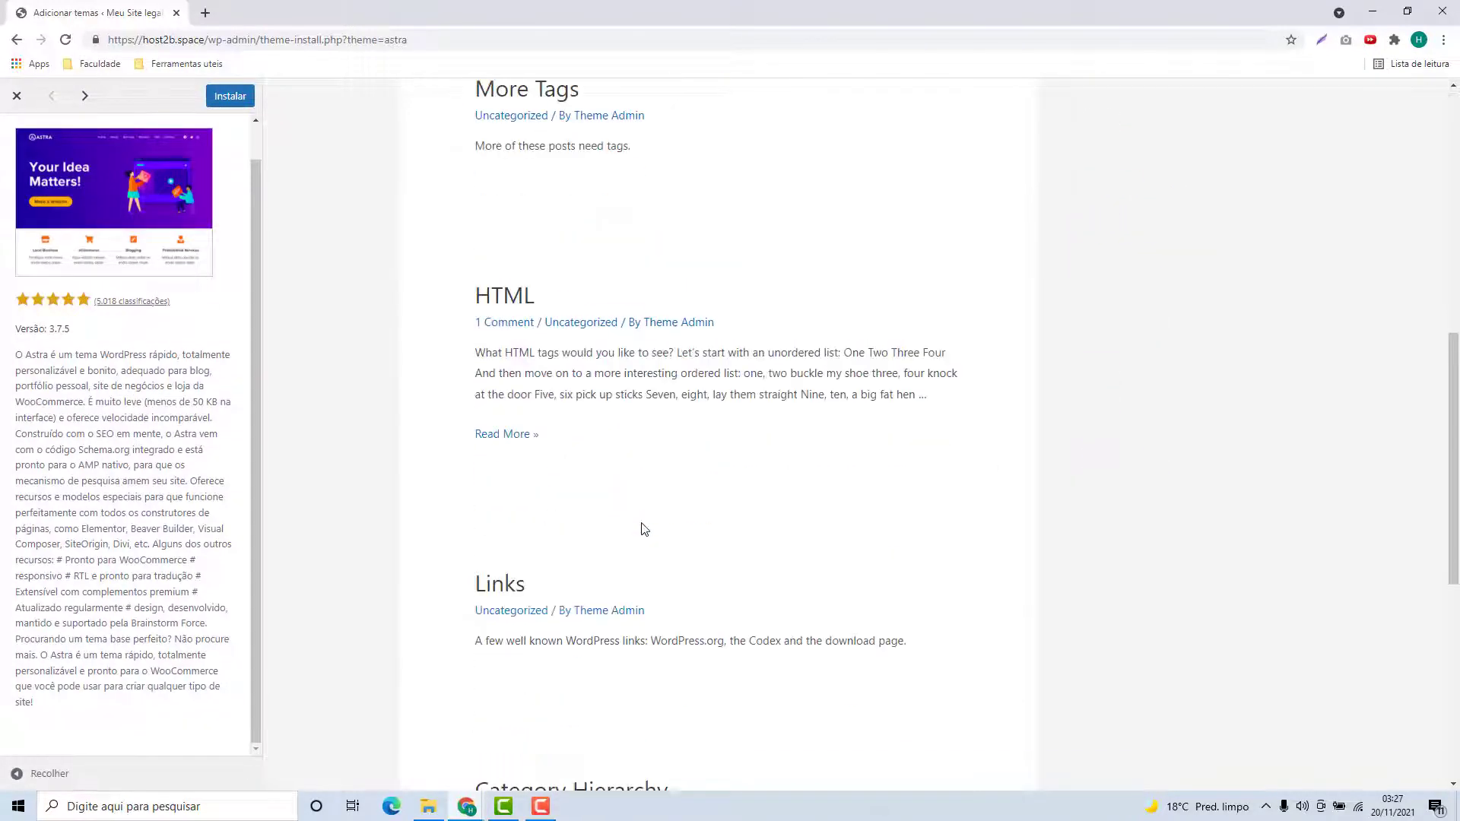
scroll(655, 536, "up", 15)
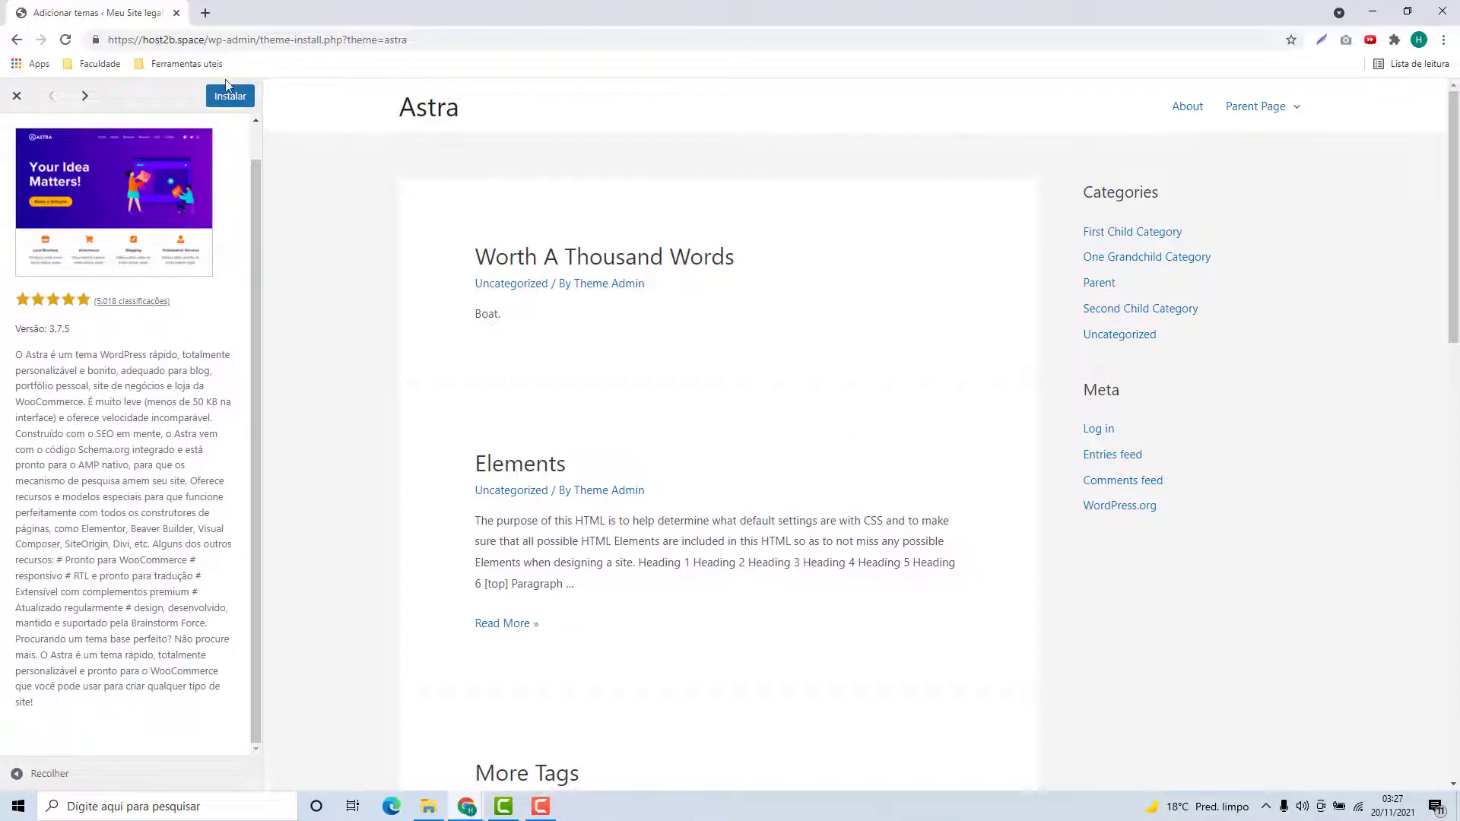
left_click(224, 99)
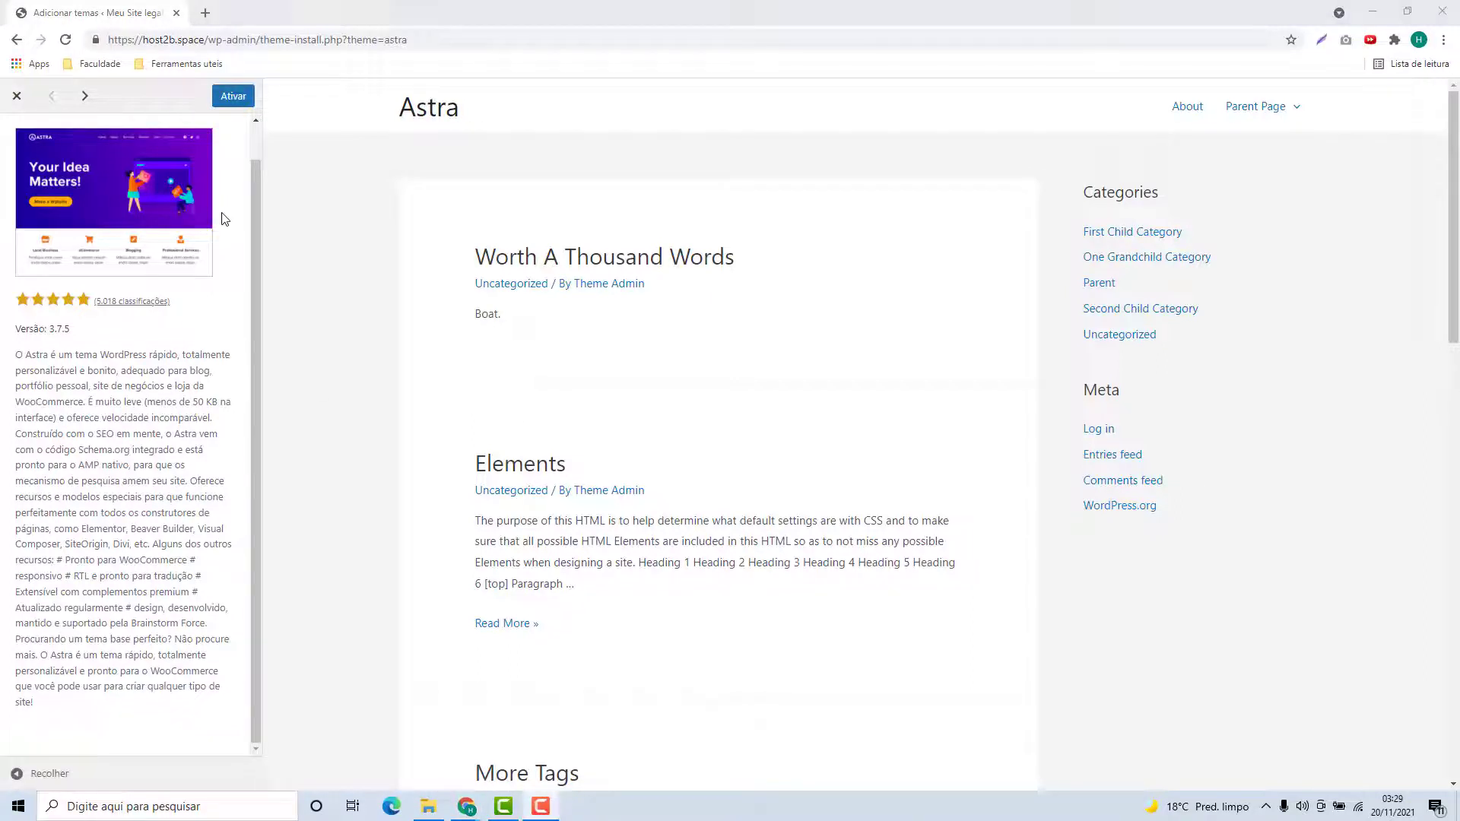
left_click(234, 97)
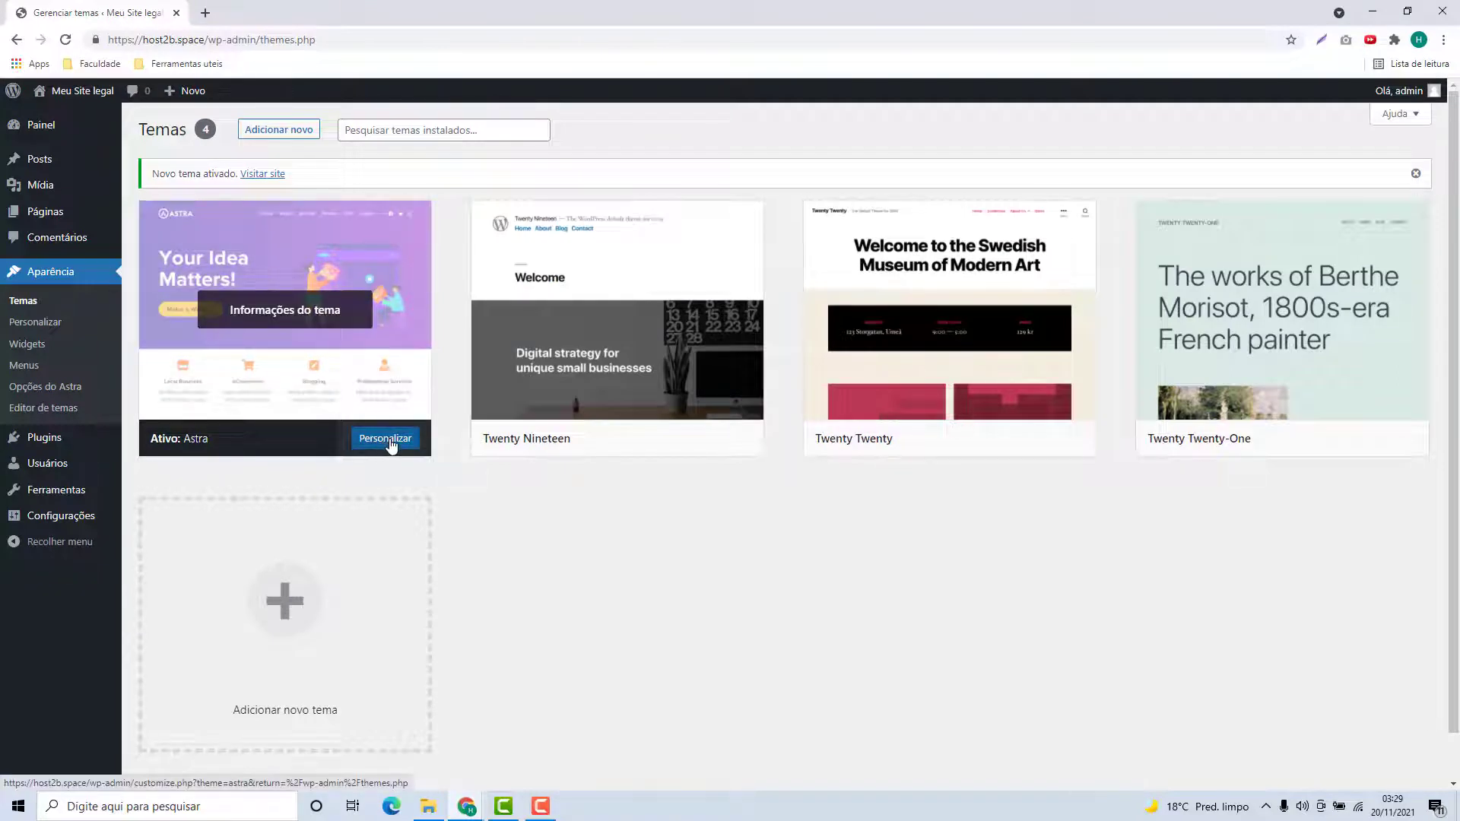
Open the customizer for the Astra theme and examine the Global settings for colours, container and buttons
left_click(385, 438)
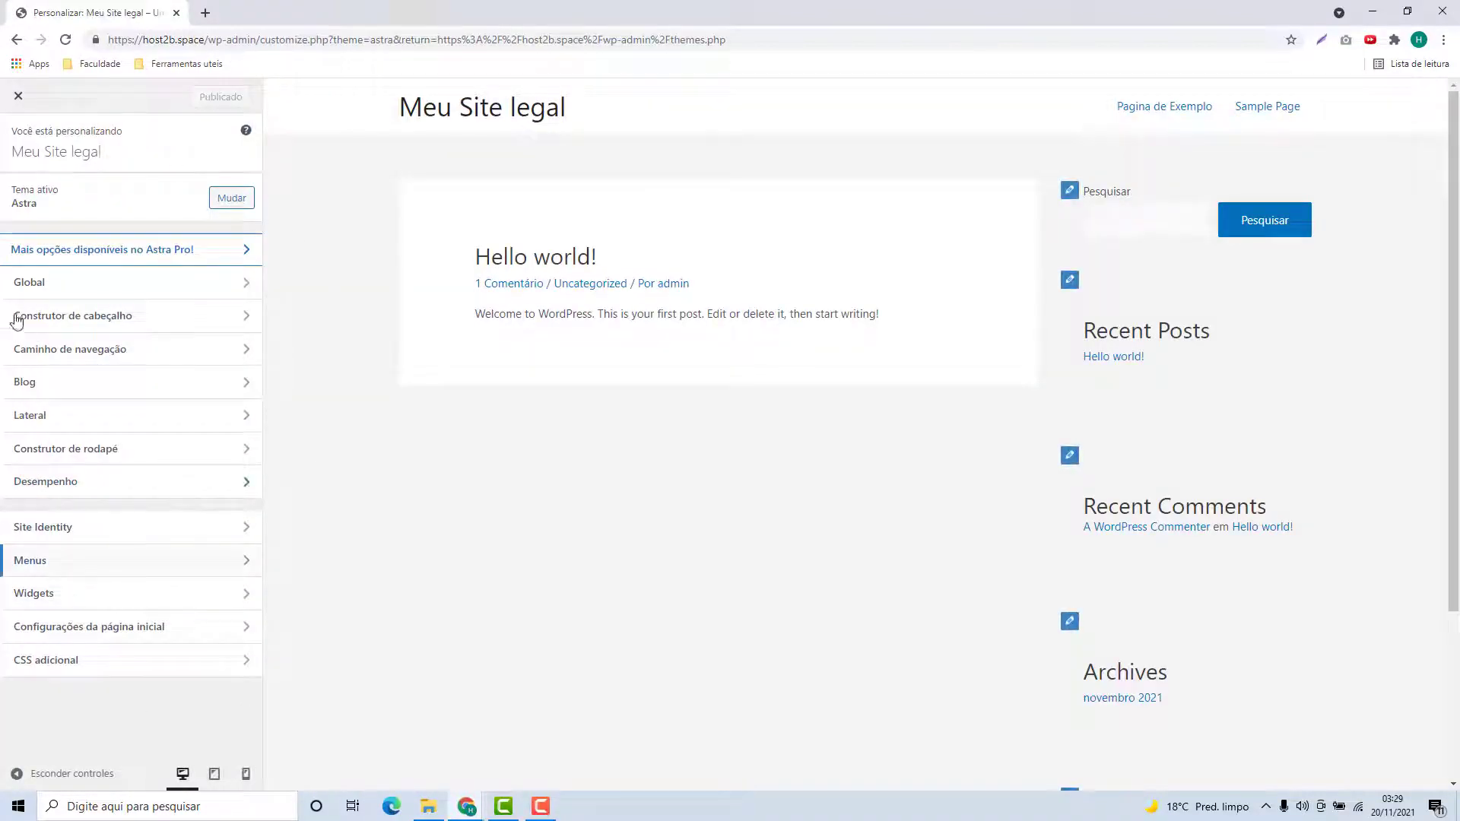
left_click(60, 293)
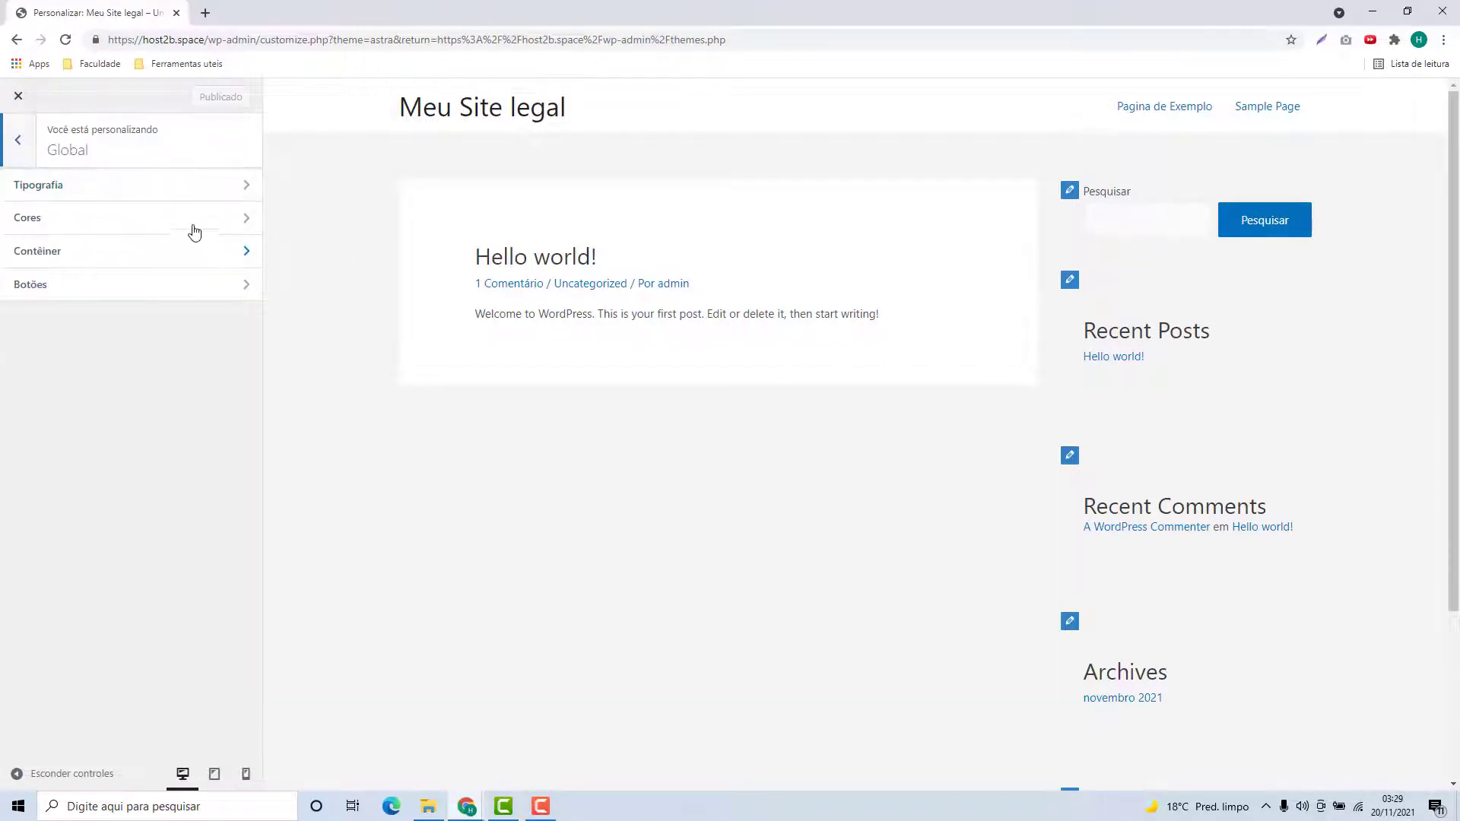
left_click(122, 224)
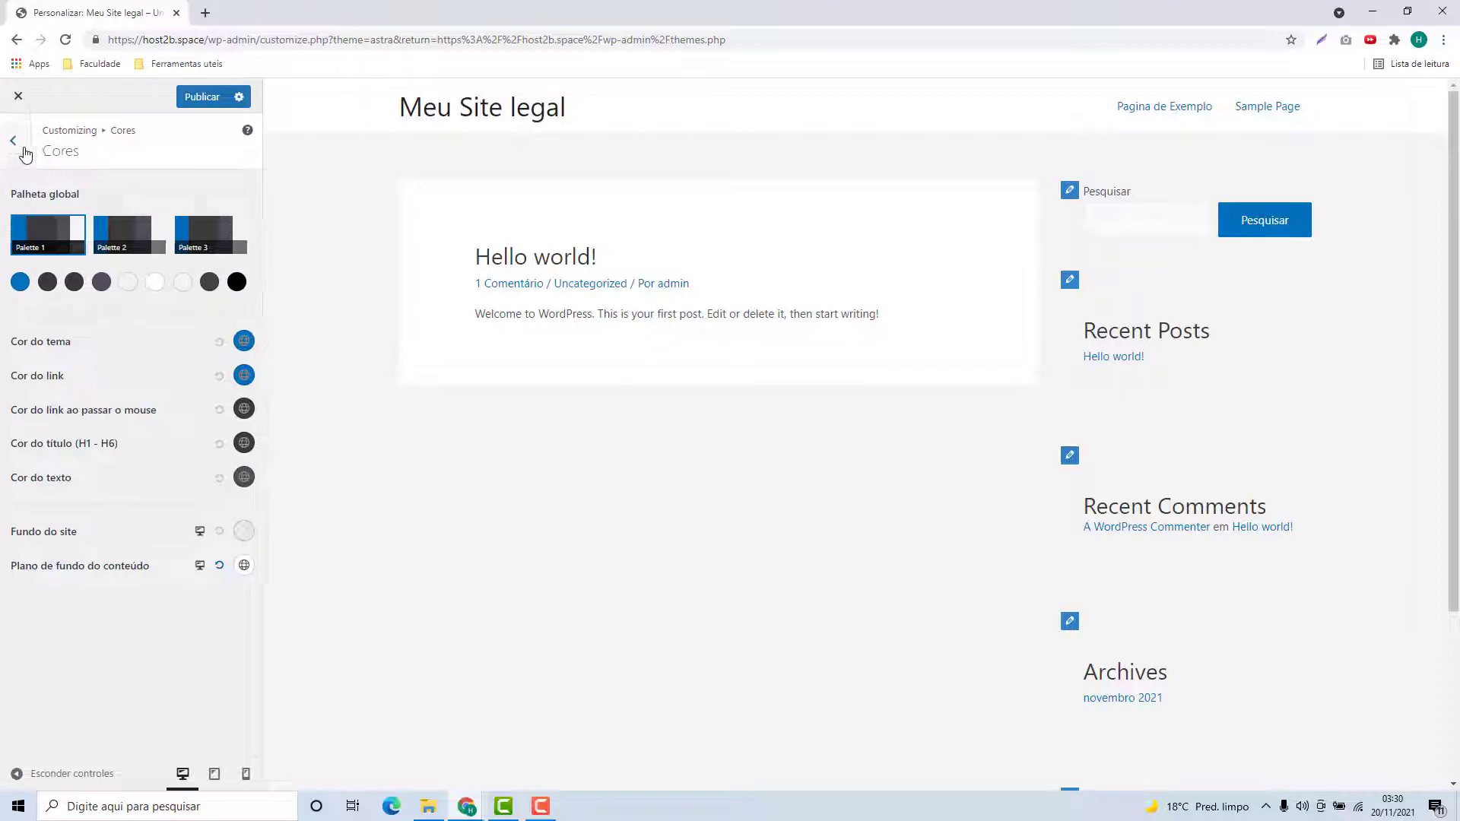
left_click(17, 142)
left_click(58, 259)
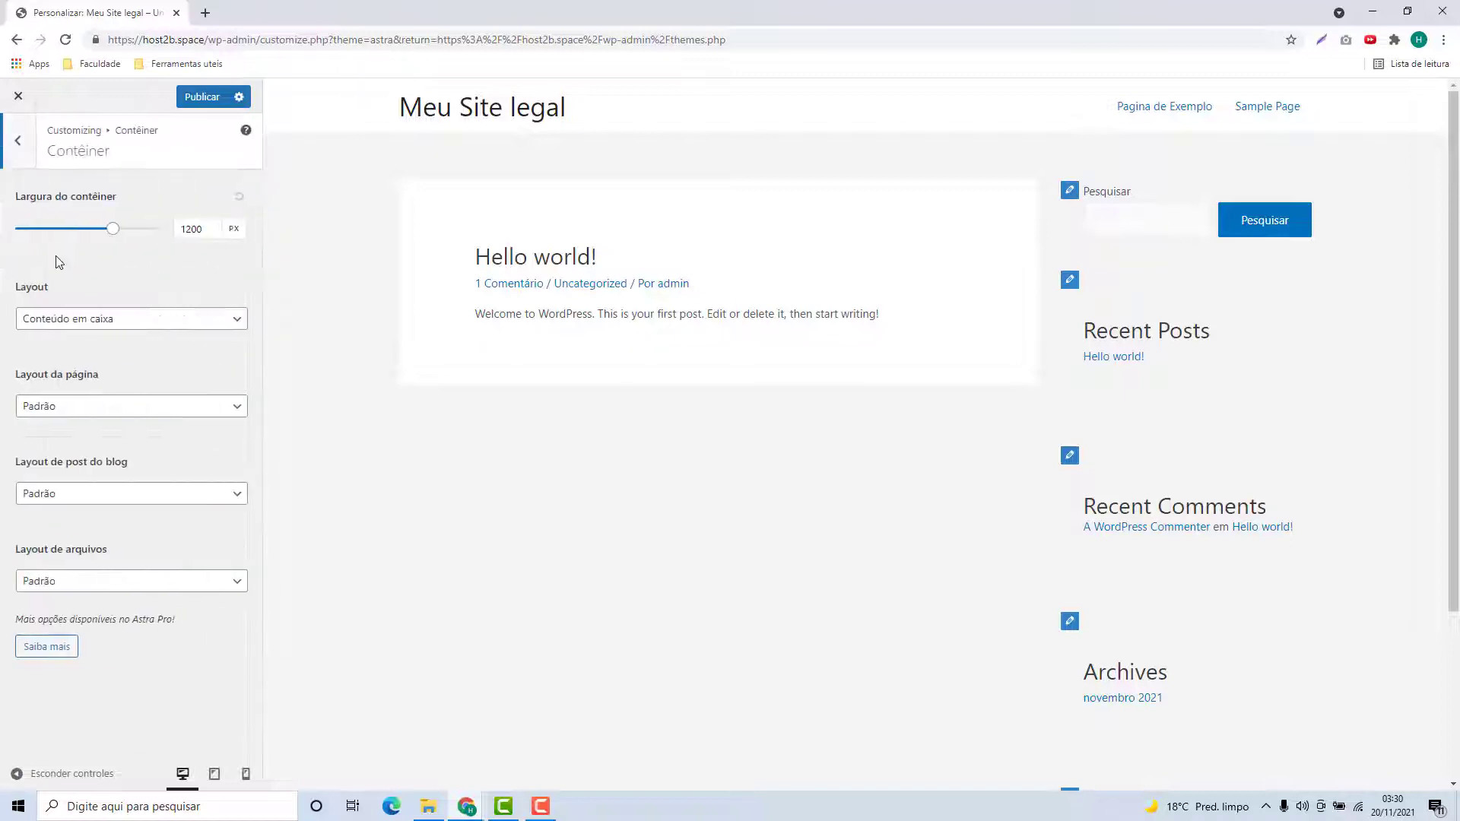
left_click(28, 145)
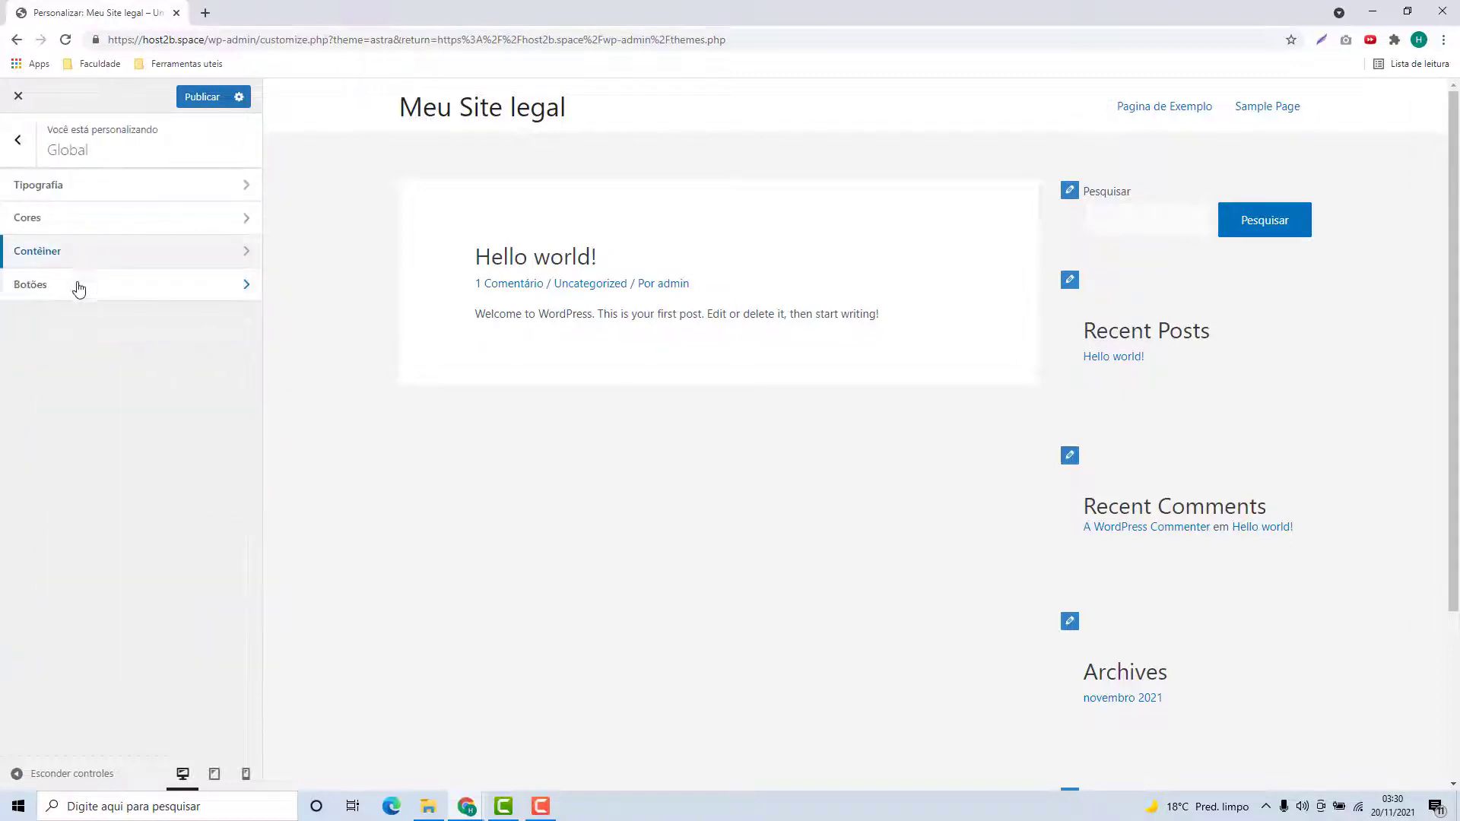
left_click(75, 290)
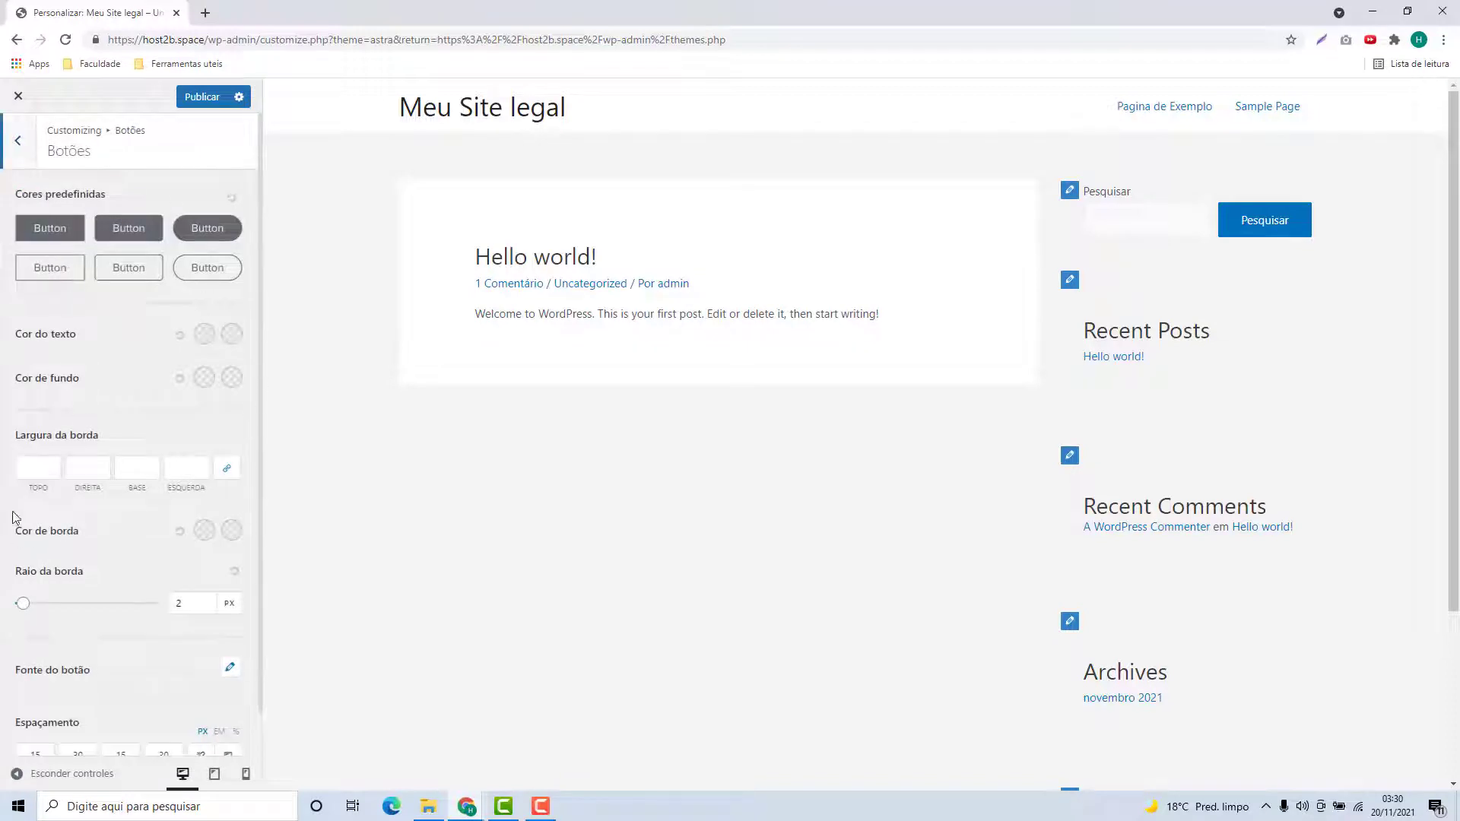
left_click(25, 161)
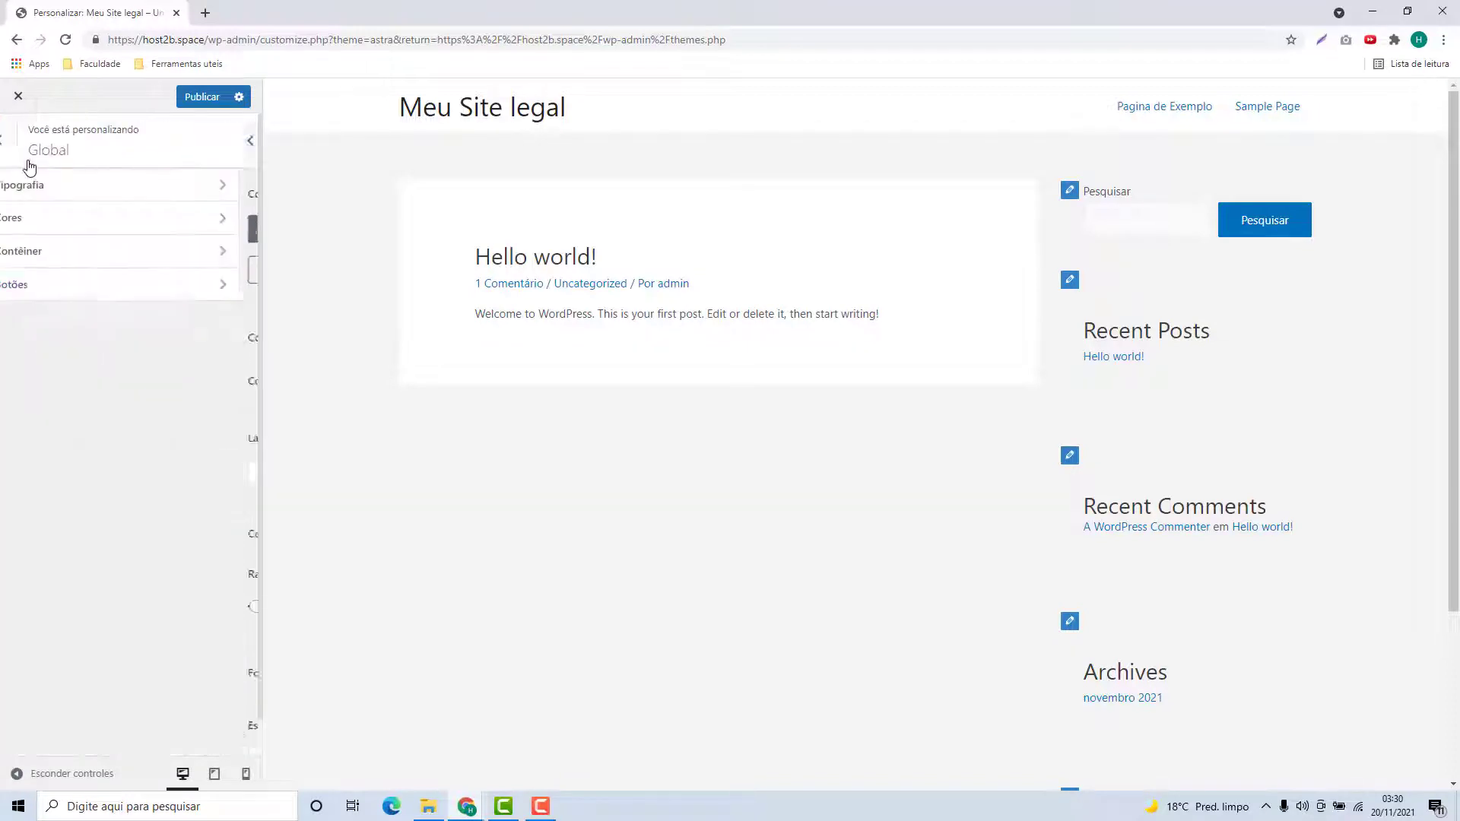
left_click(25, 161)
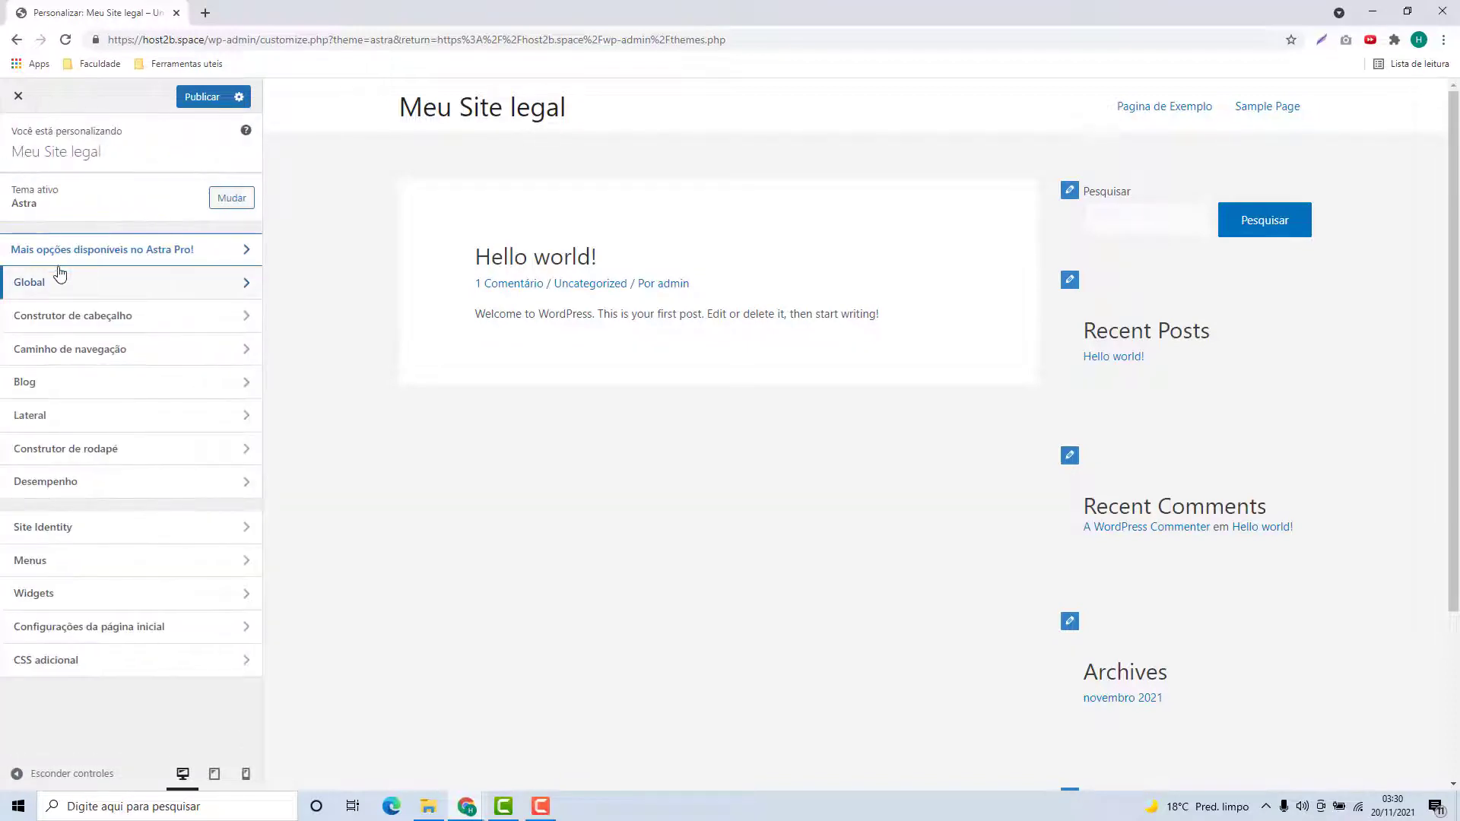
Examine the header builder and the elements that can be added to the header's top row
left_click(34, 325)
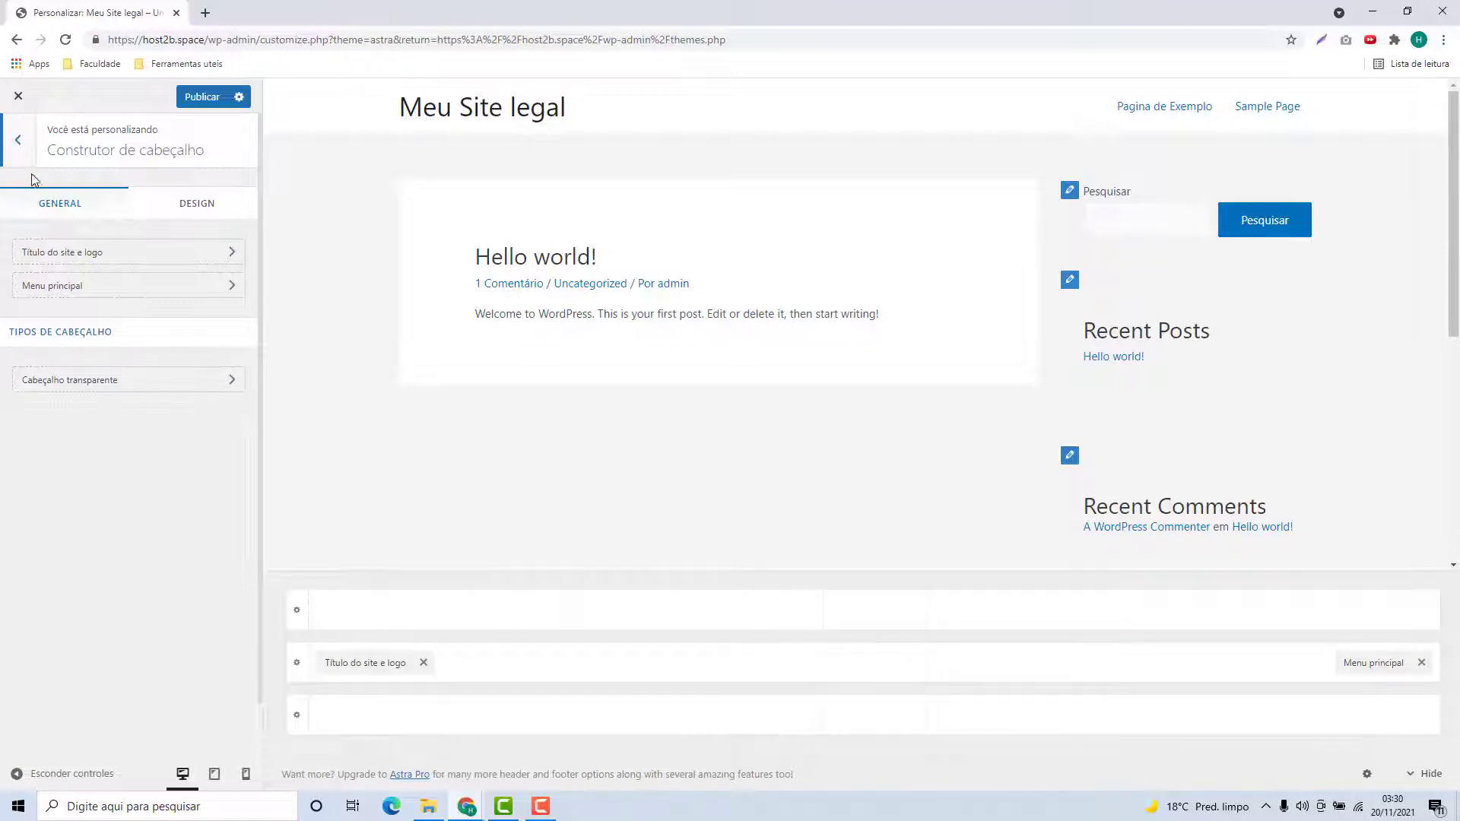
left_click(566, 610)
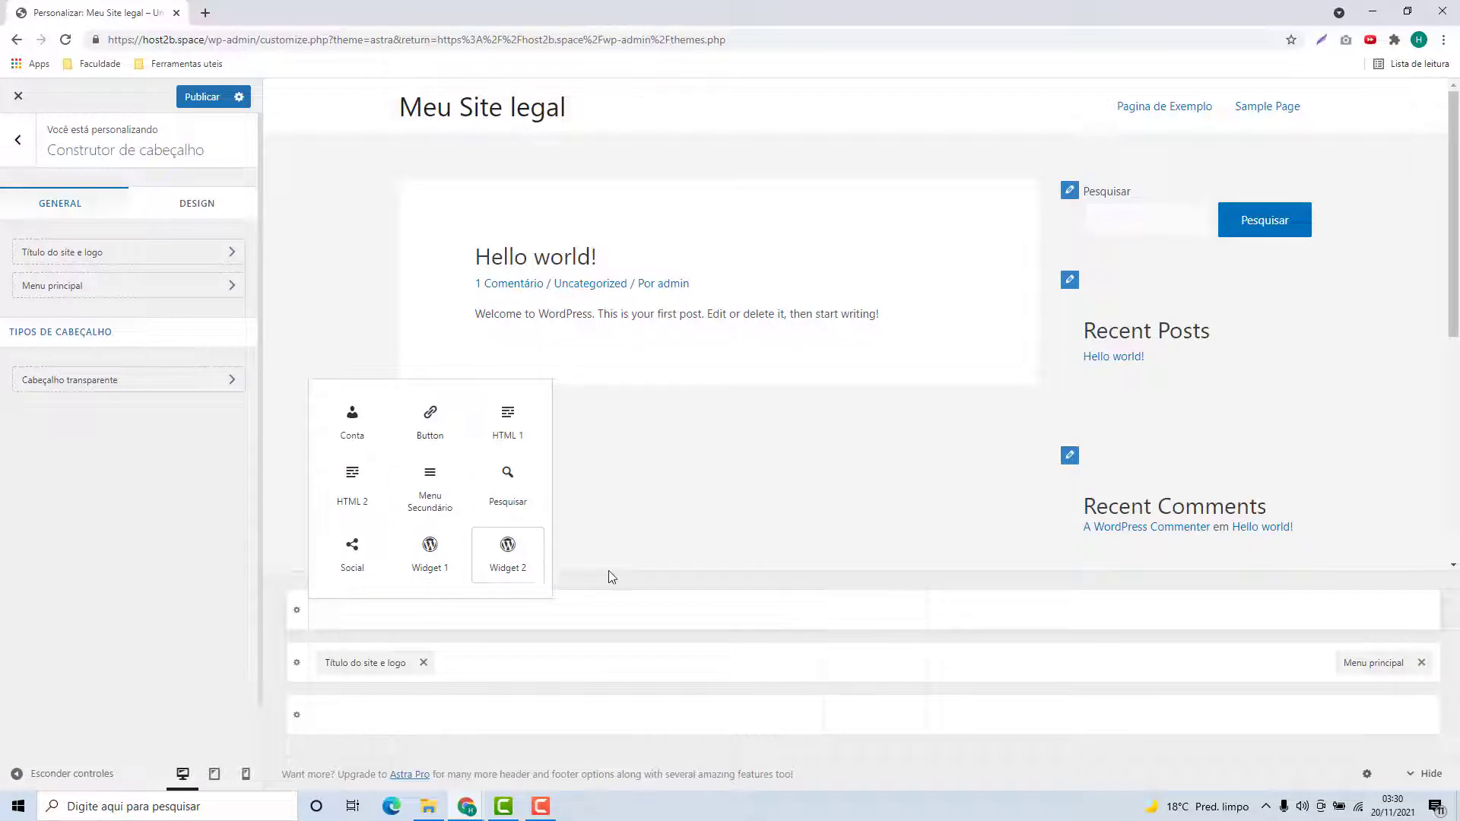
left_click(630, 579)
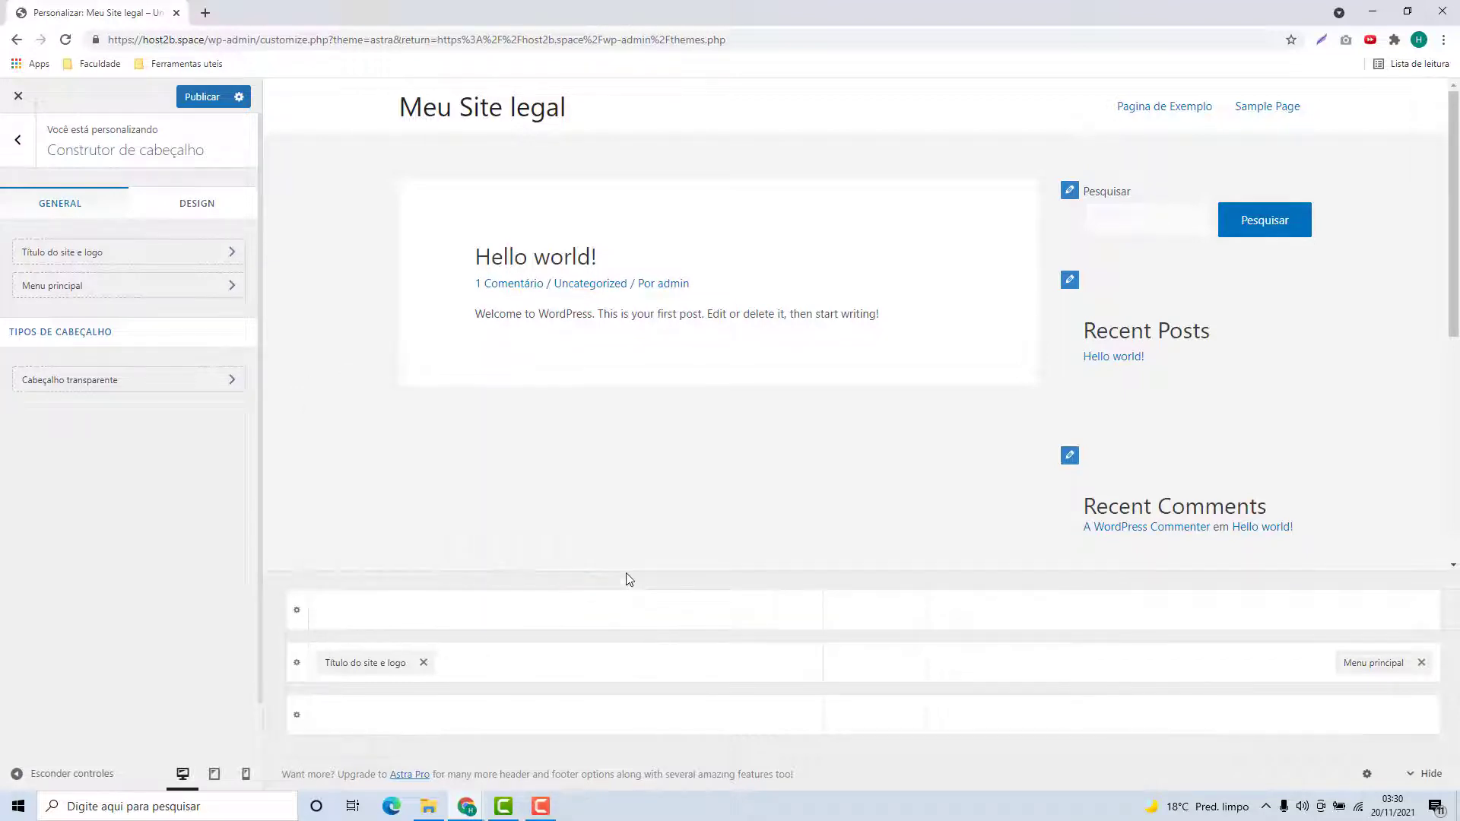
left_click(18, 140)
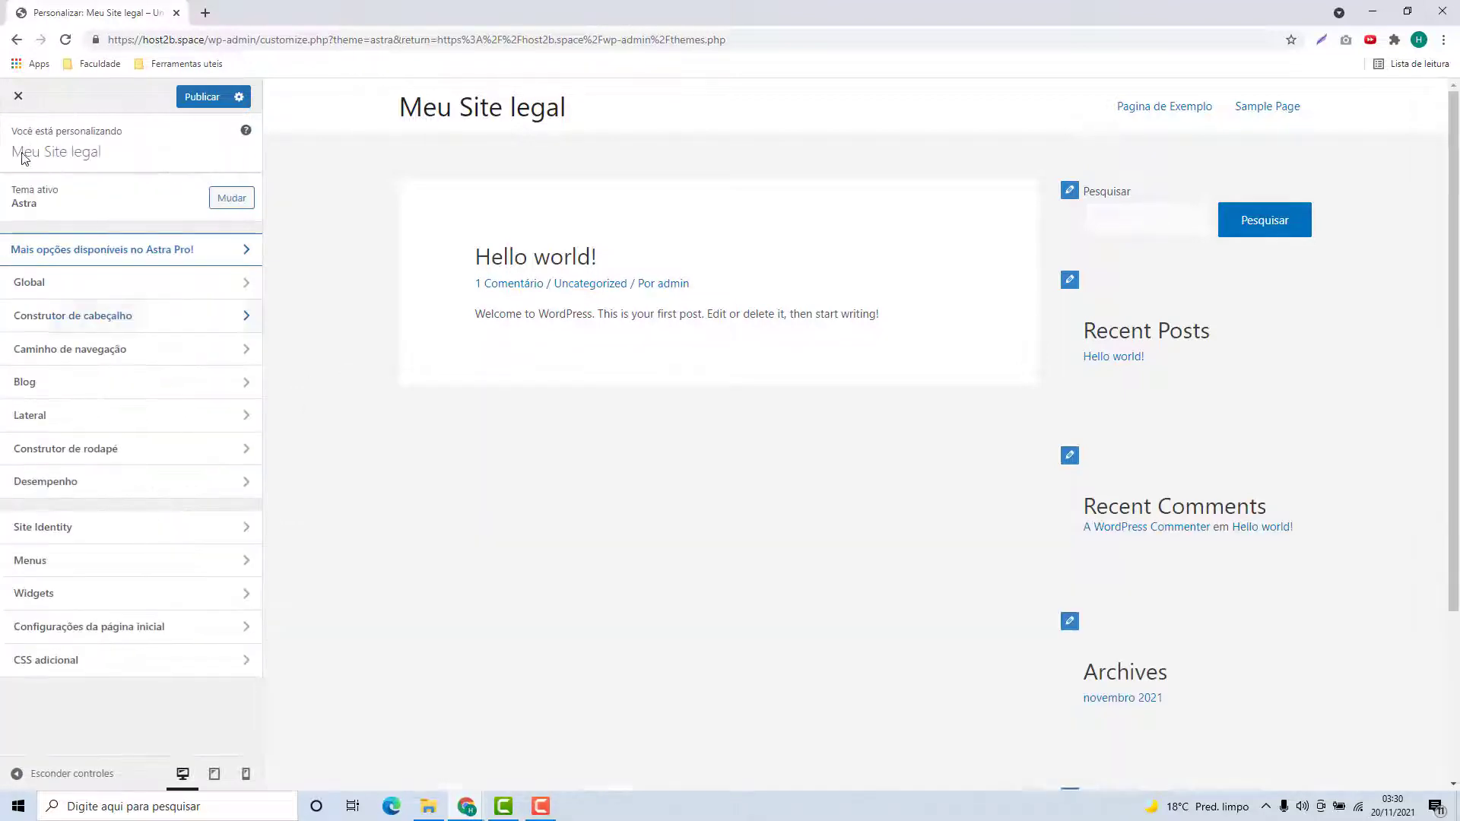
Examine the blog customization settings for Blog / Arquivos and Post individual
left_click(37, 392)
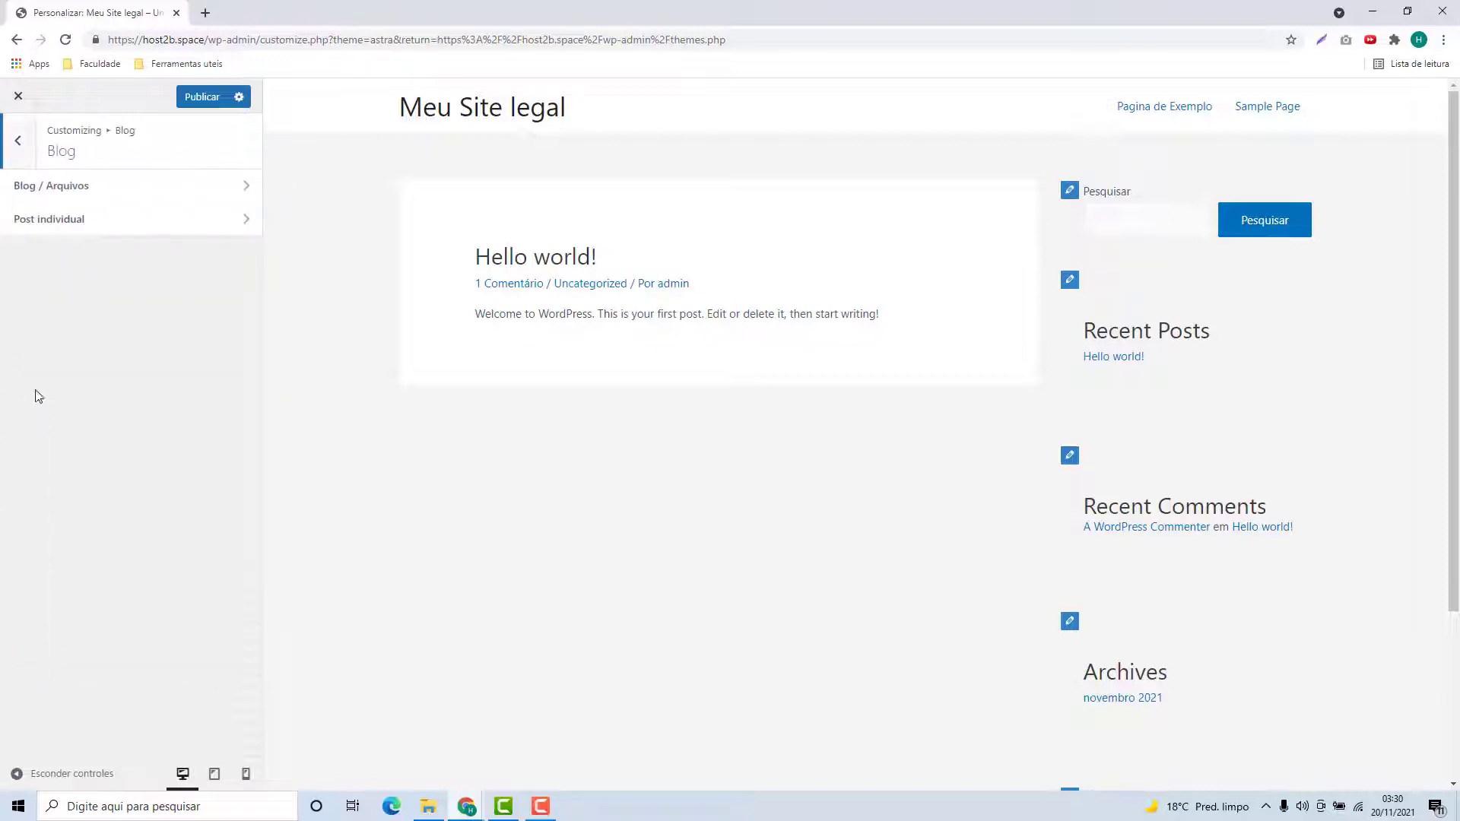
left_click(97, 192)
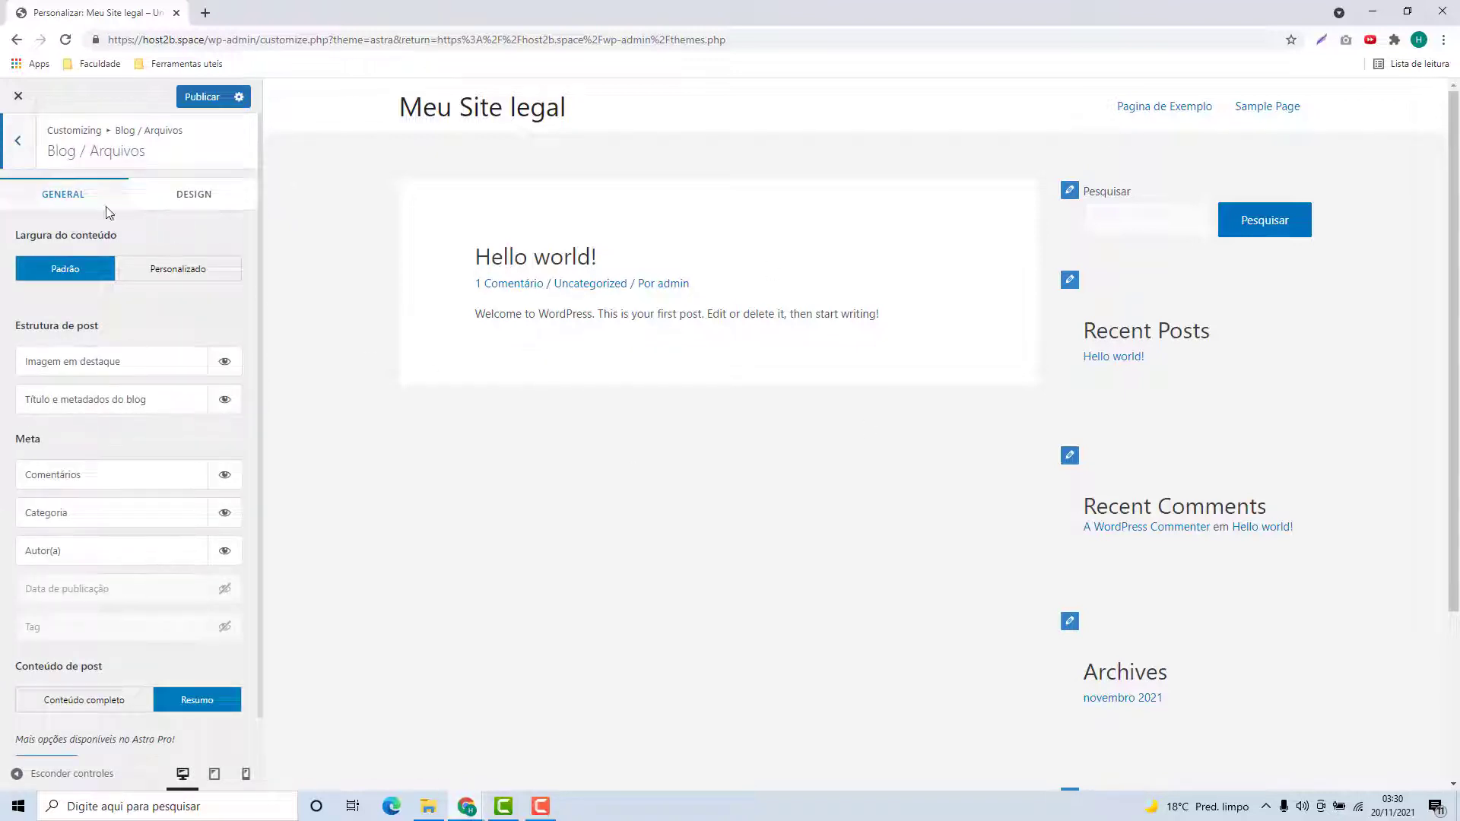
left_click(17, 145)
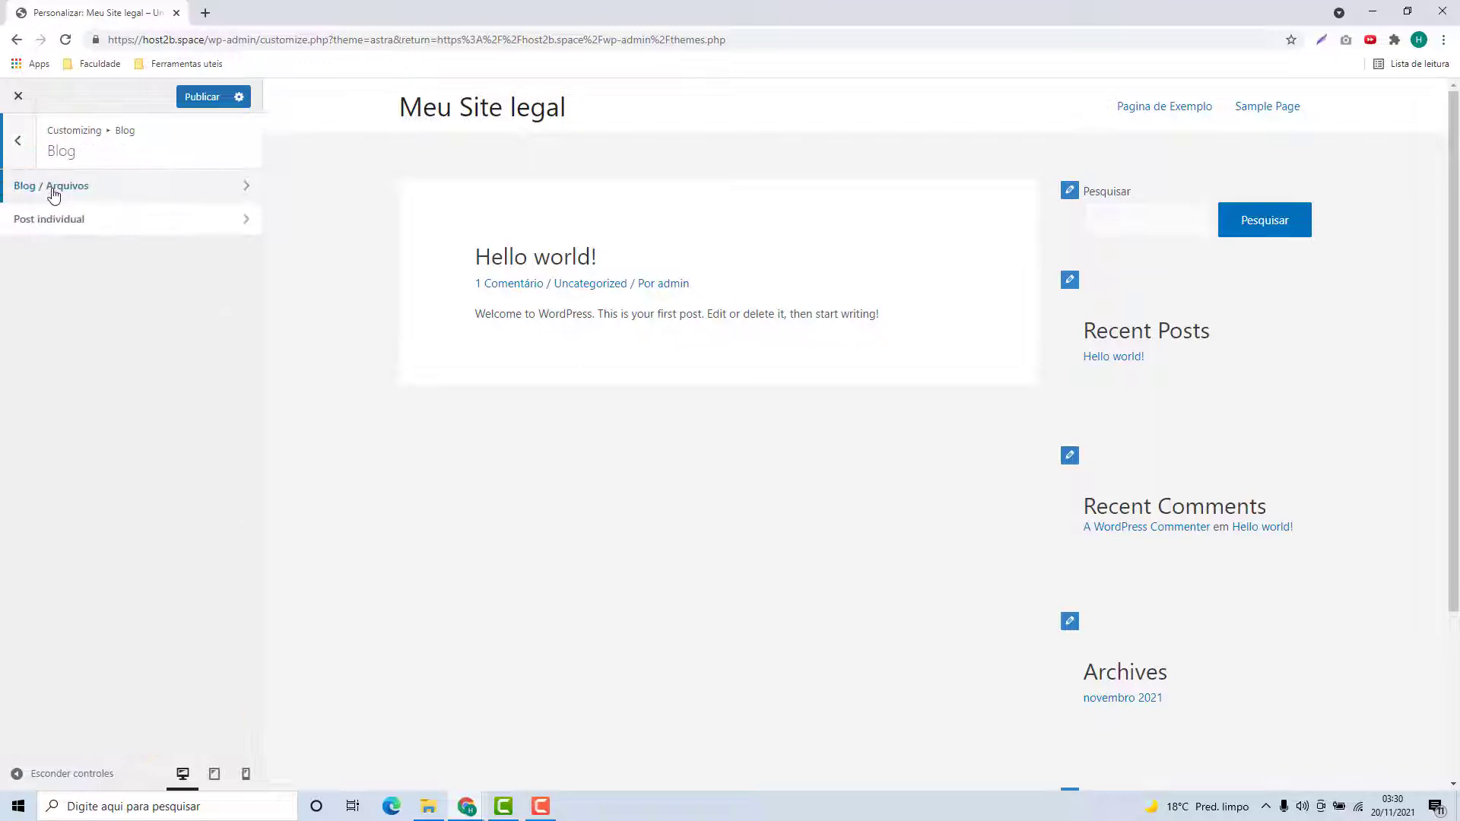
left_click(65, 232)
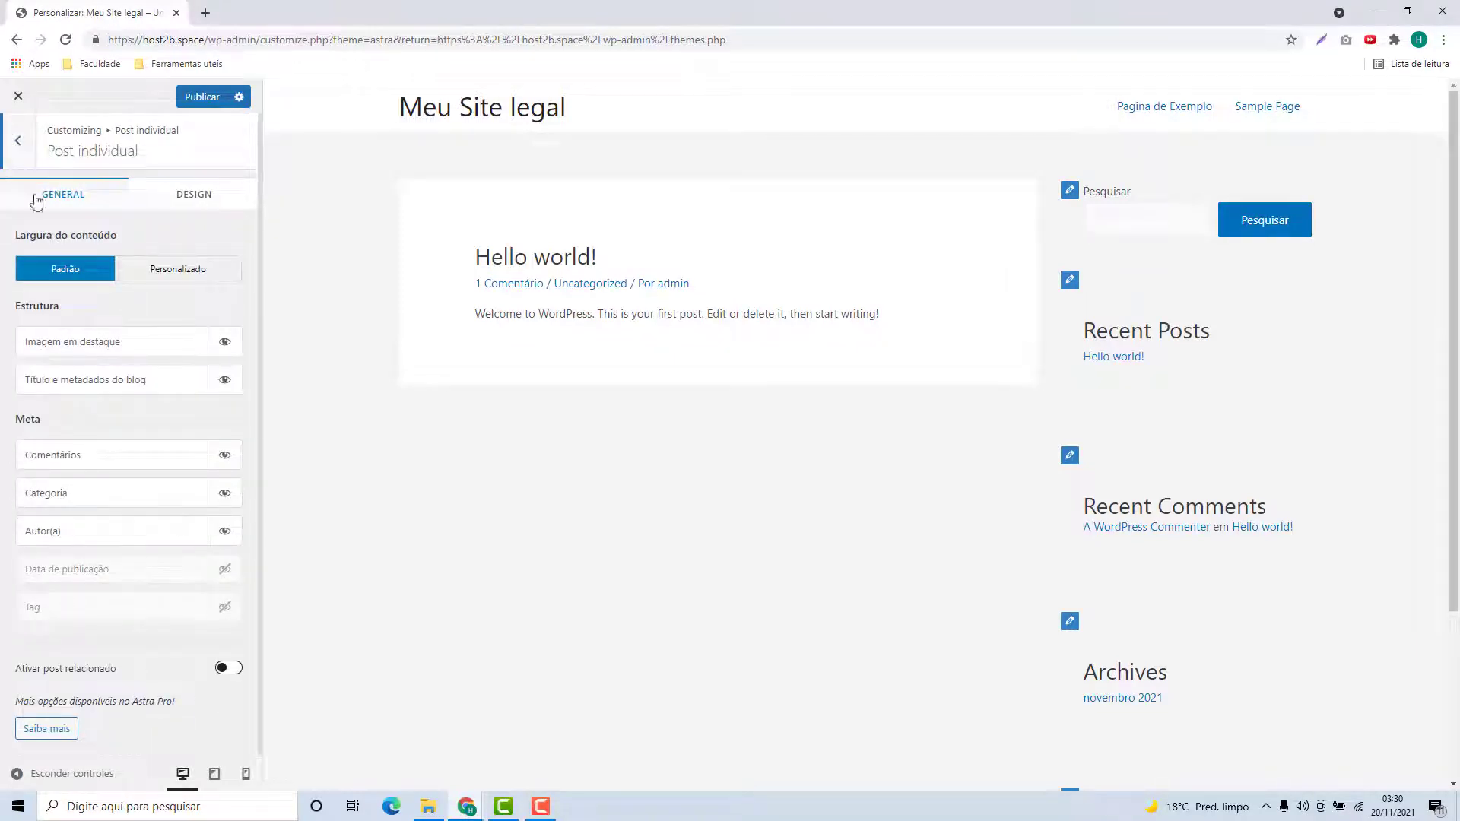
left_click(18, 143)
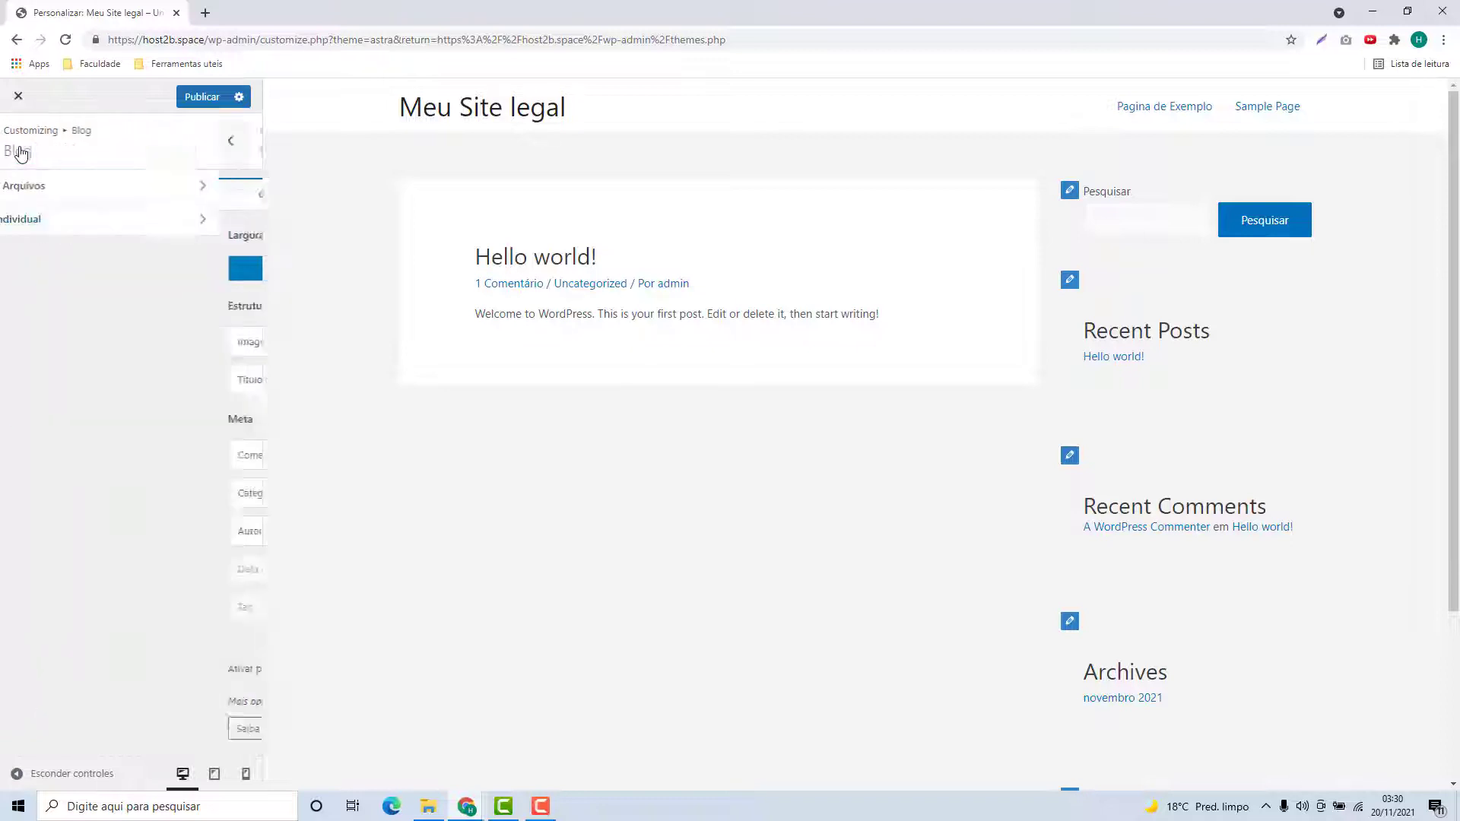
left_click(17, 143)
Examine the Lateral sidebar settings alongside the site preview, and open the footer builder
left_click(89, 419)
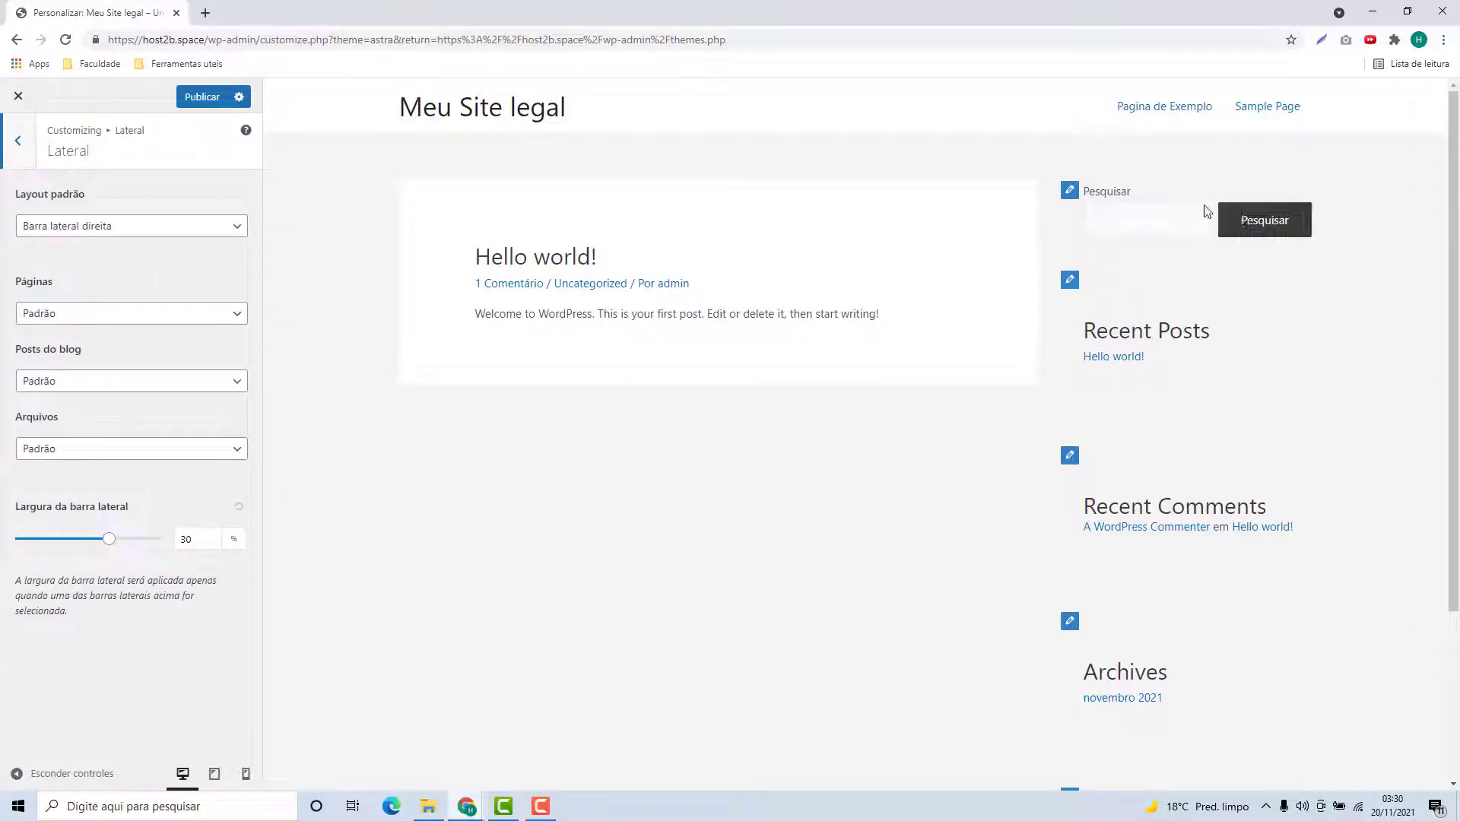
scroll(1229, 326, "down", 3)
scroll(1059, 417, "up", 3)
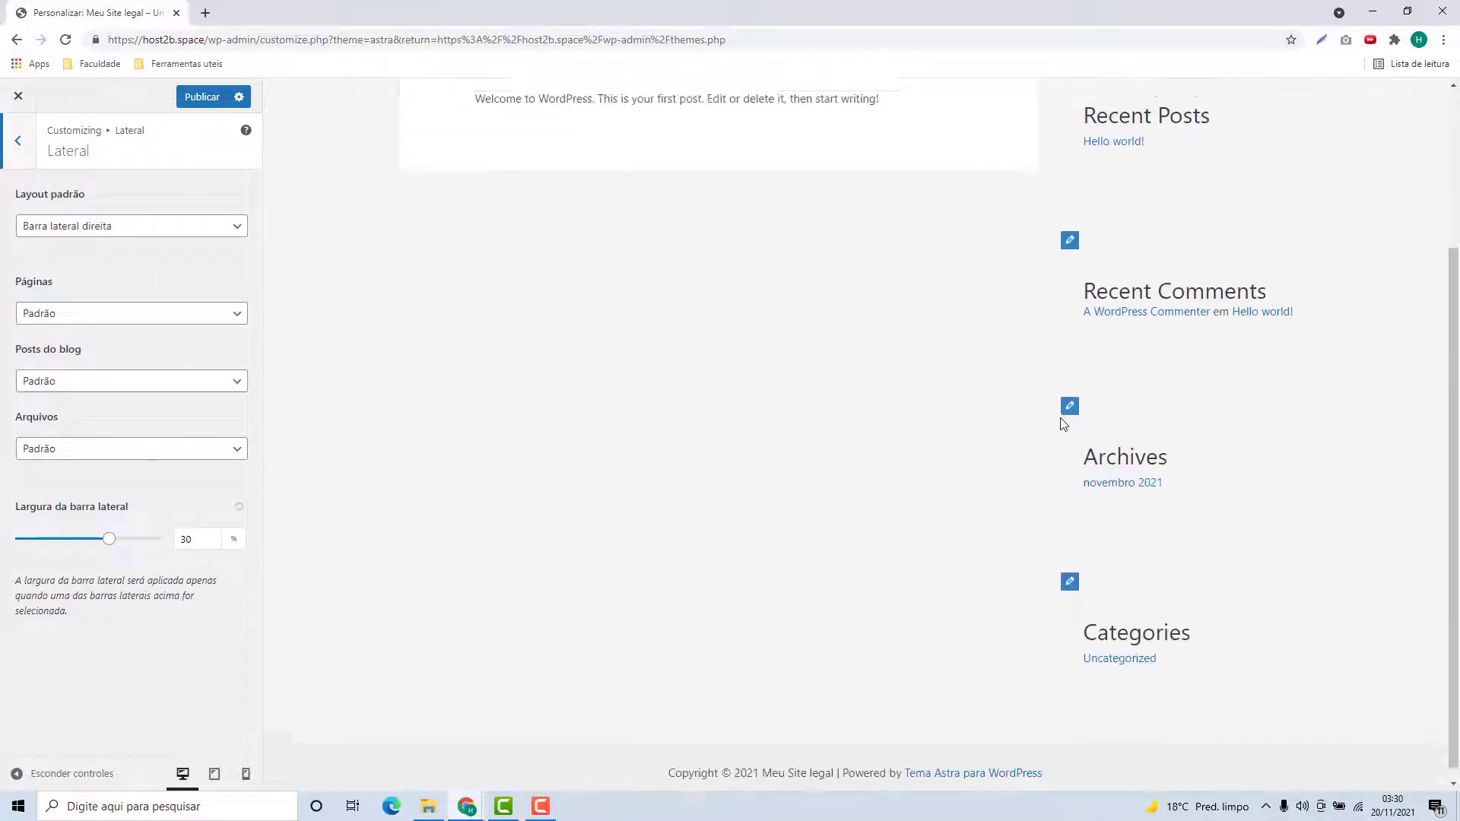
left_click(17, 140)
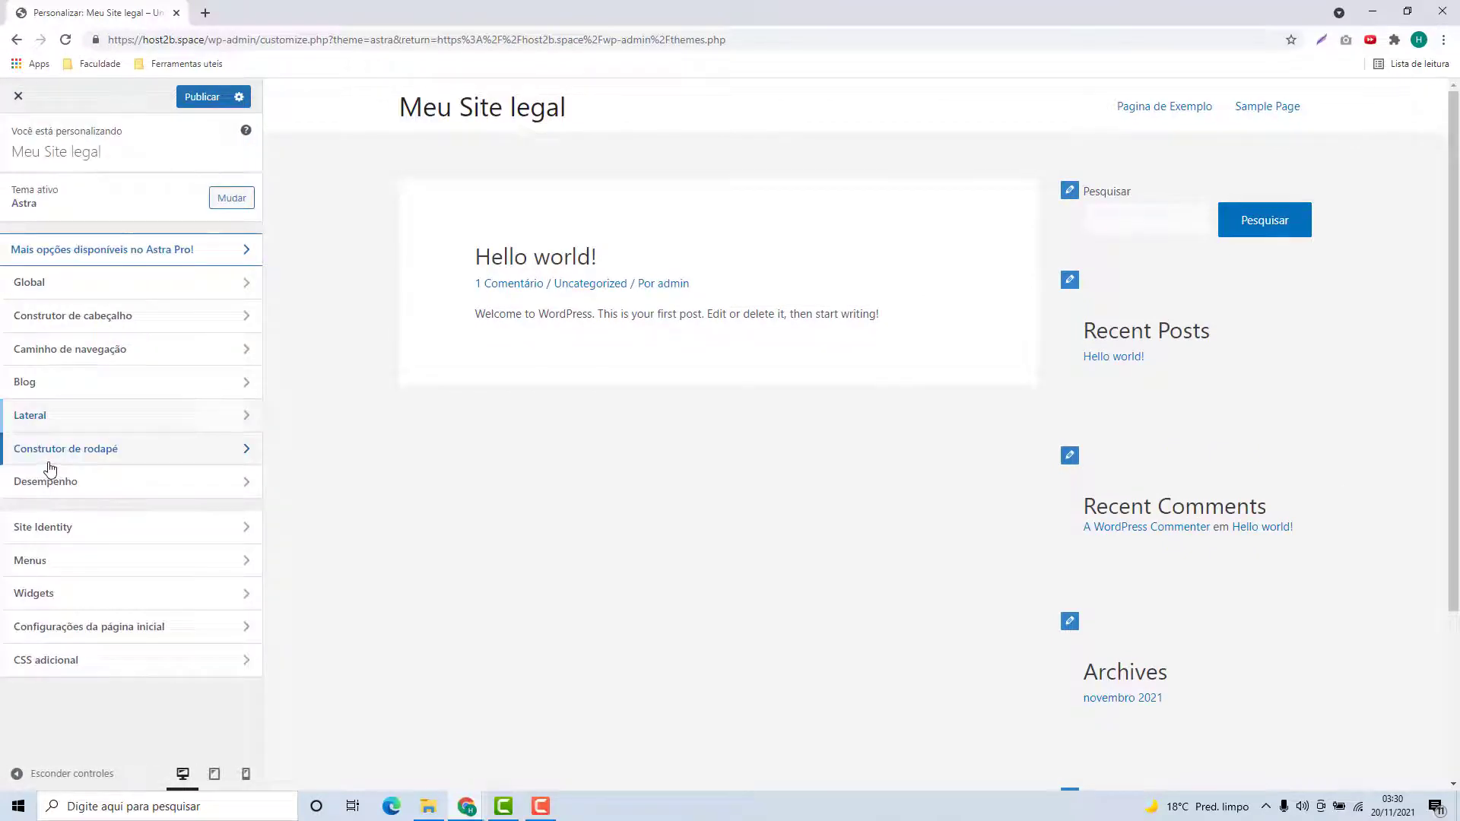
left_click(51, 459)
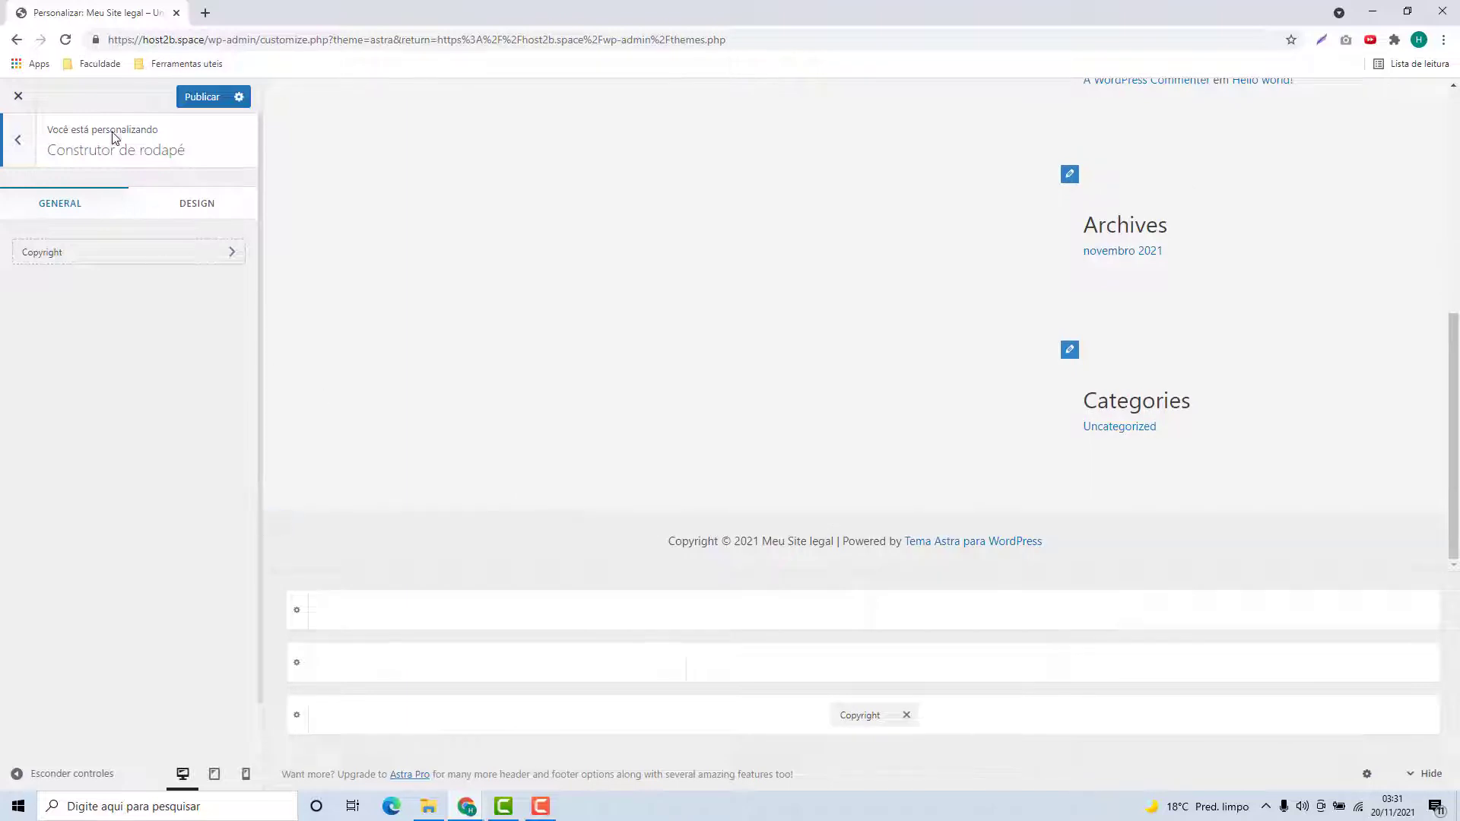
Examine the Desempenho settings, switching local loading of Google fonts on and back off
left_click(30, 157)
left_click(149, 486)
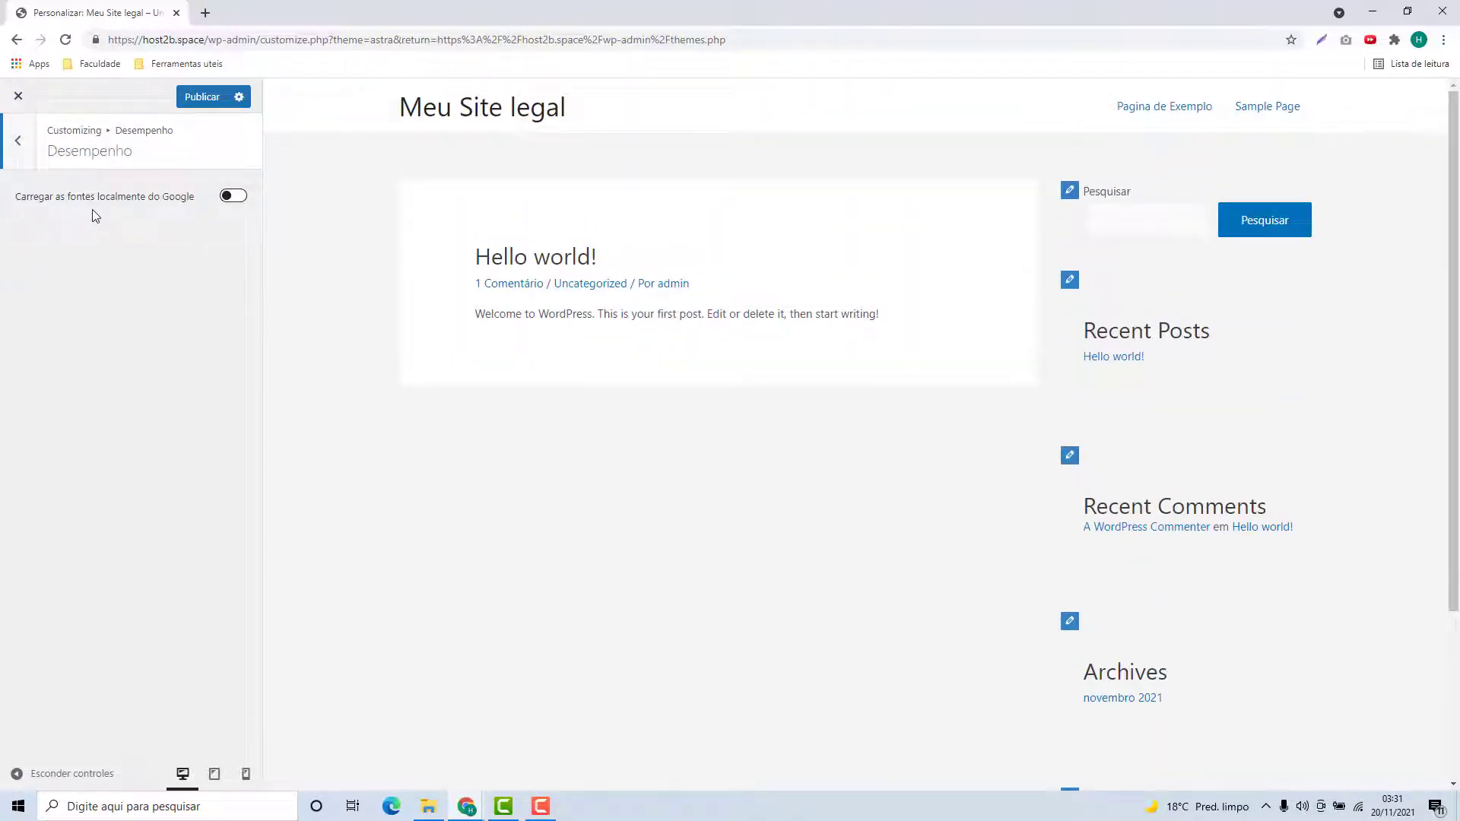
left_click(232, 197)
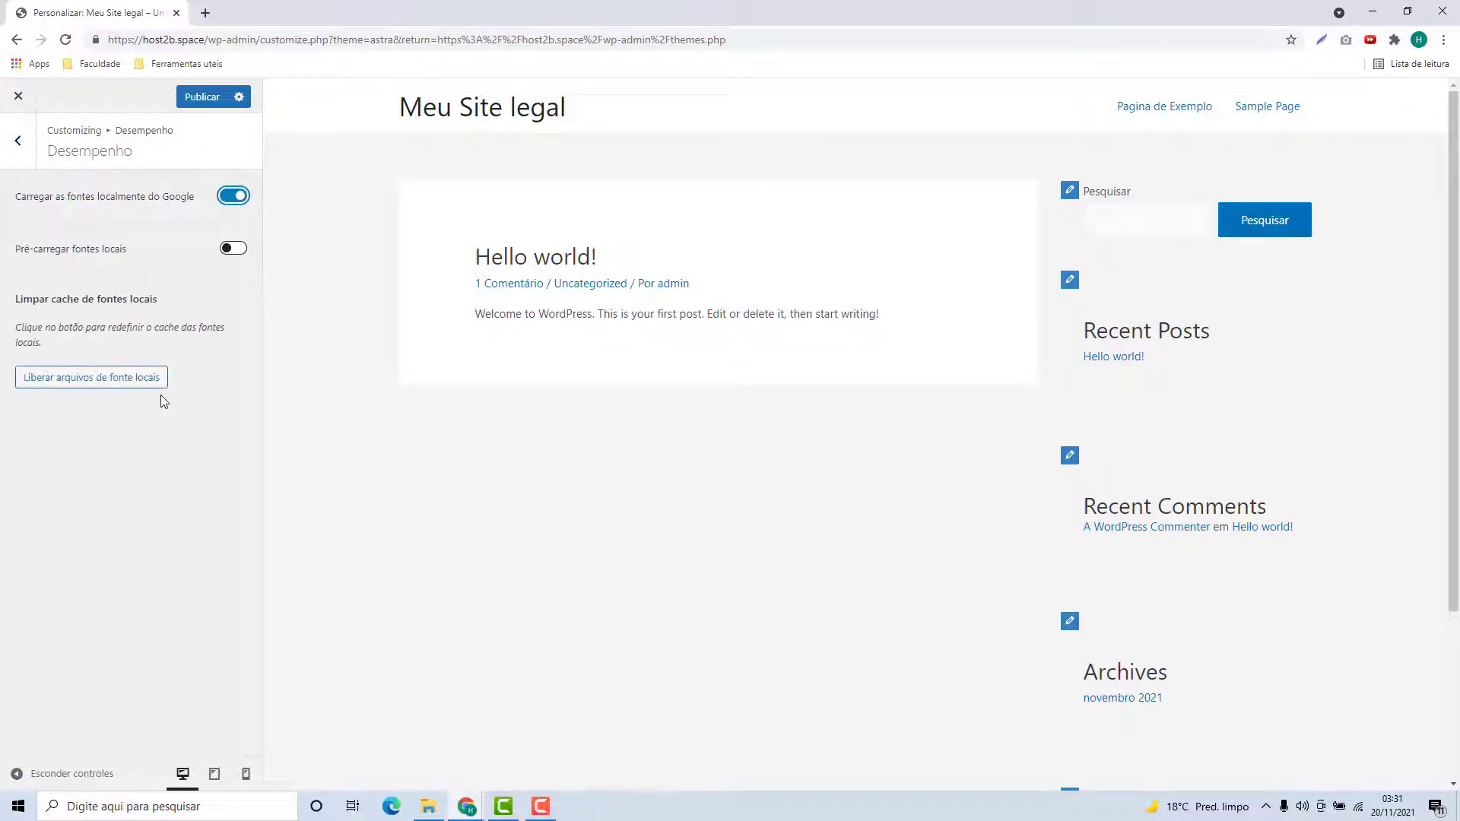
left_click(233, 196)
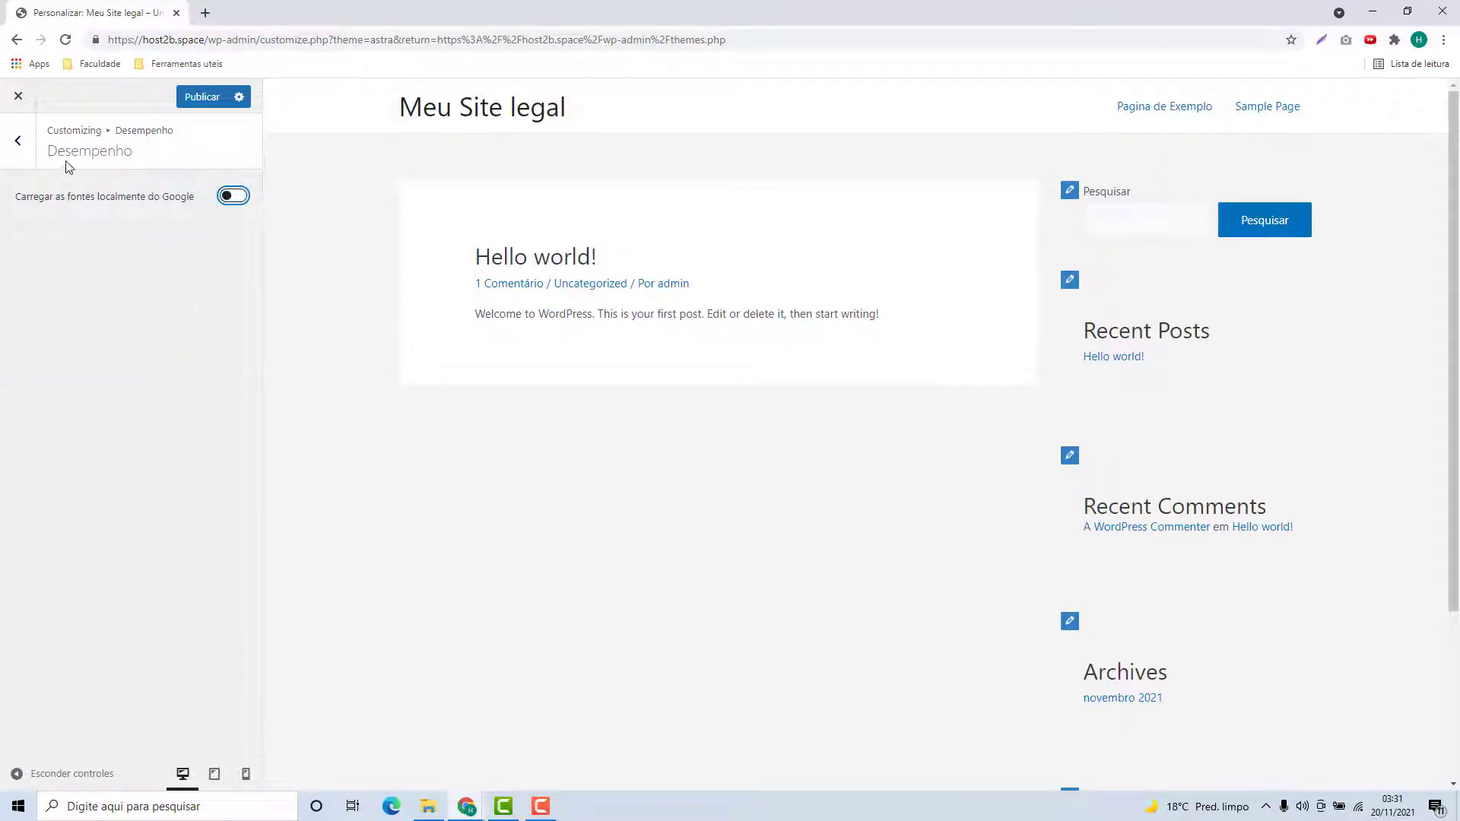
left_click(17, 141)
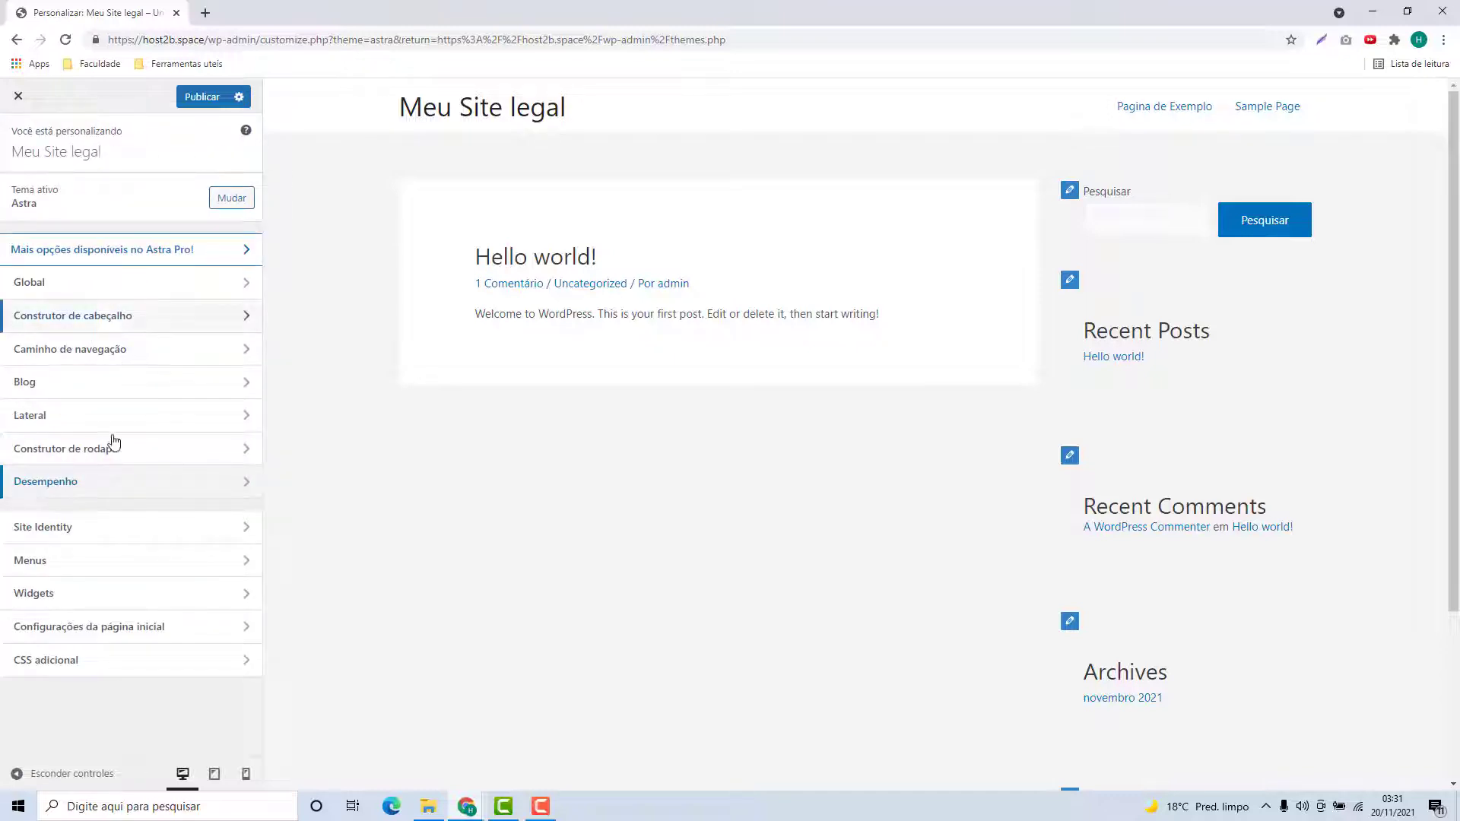
Examine the Site Identity section and its site title and logo settings
left_click(70, 527)
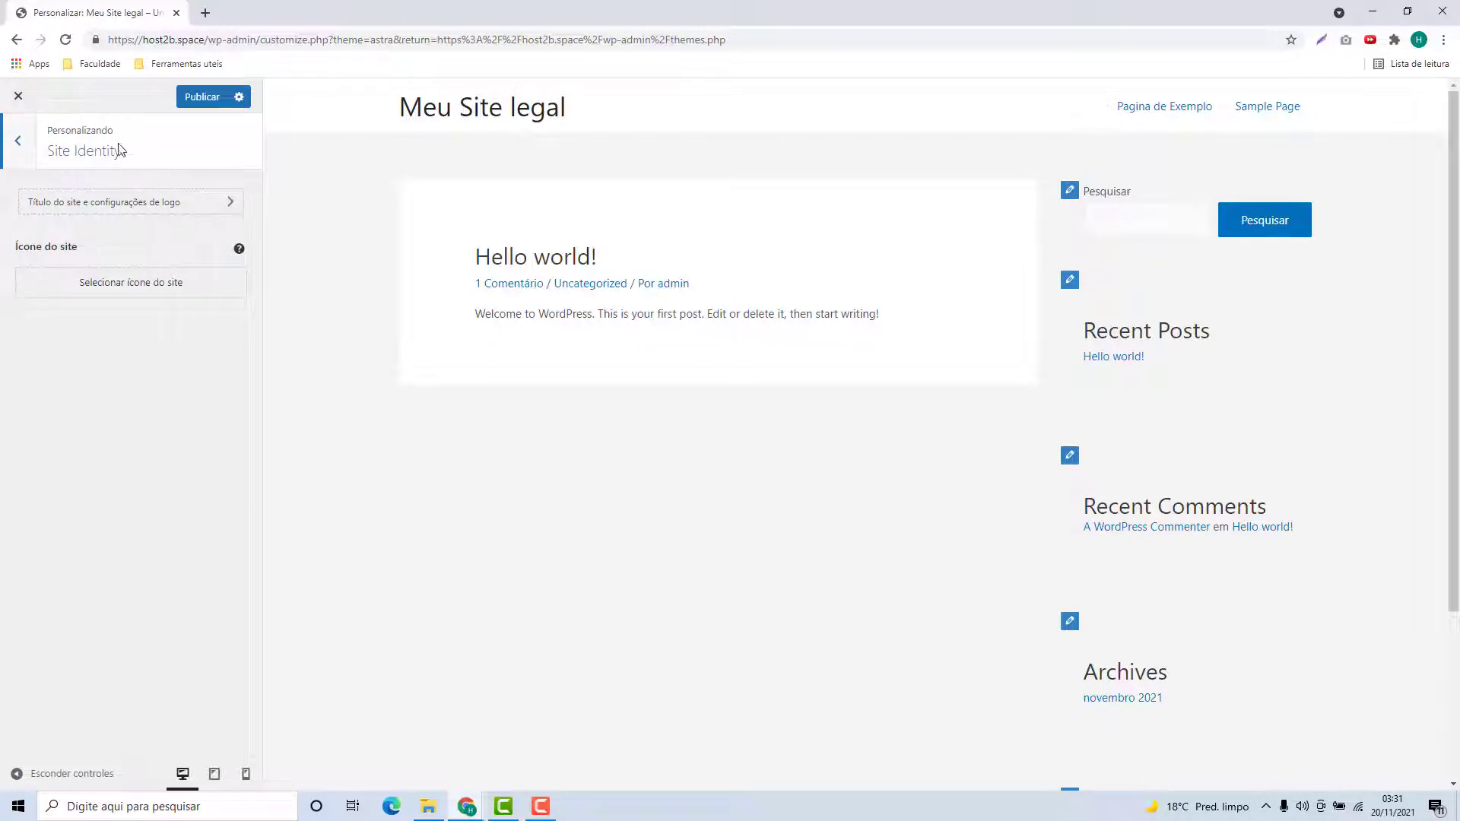
left_click(107, 202)
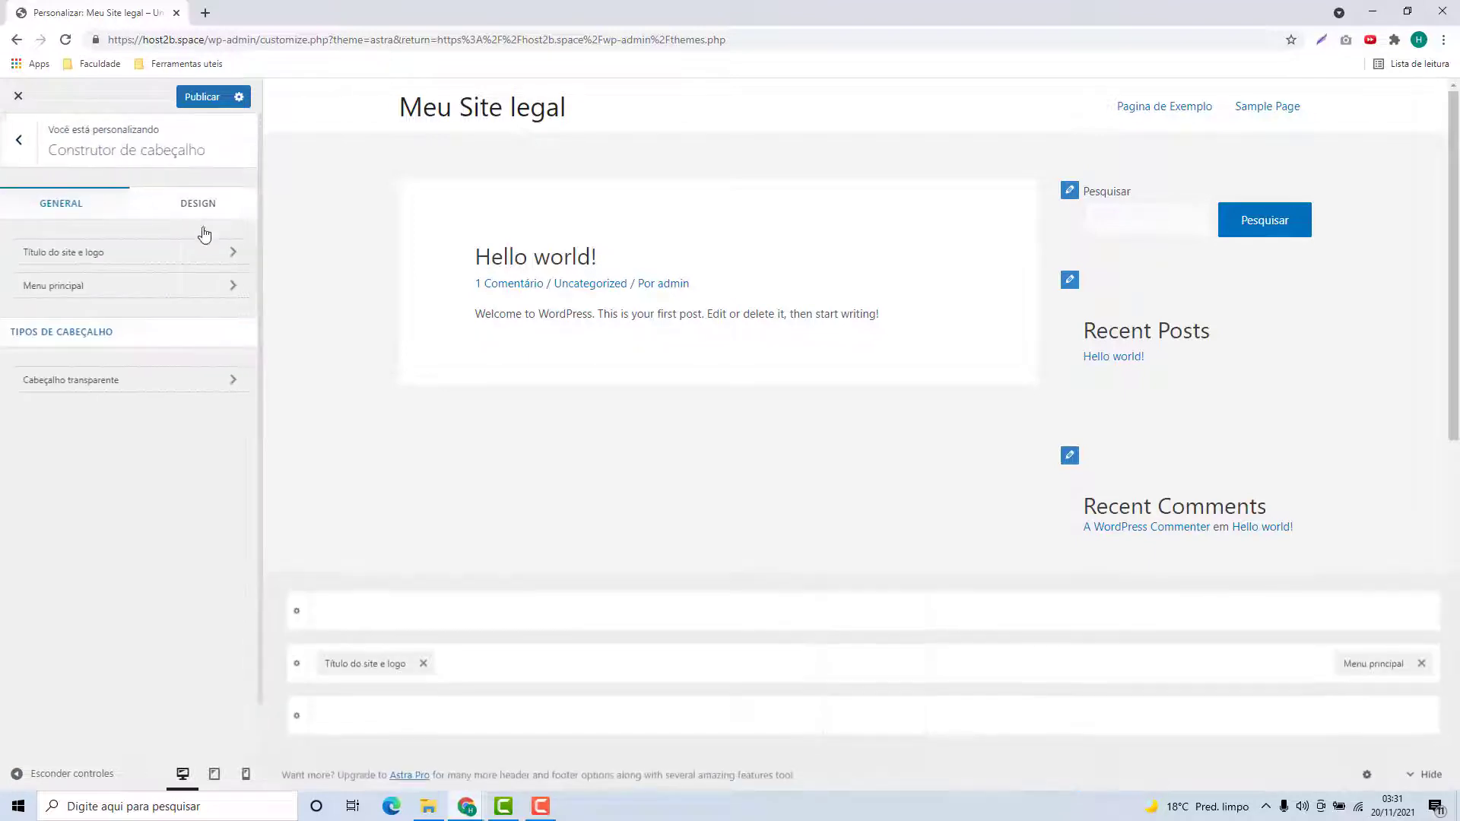
left_click(18, 145)
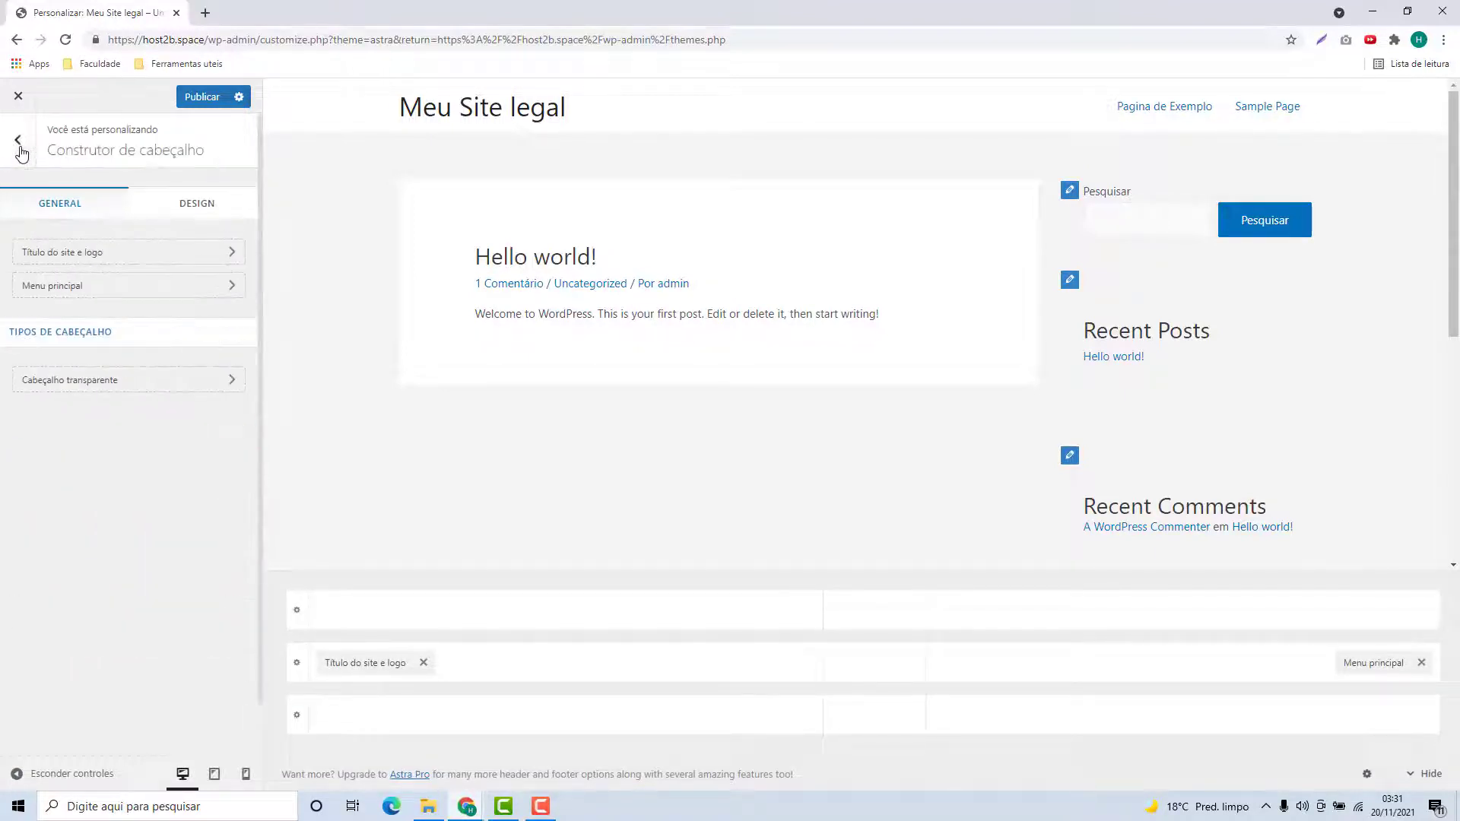
left_click(16, 148)
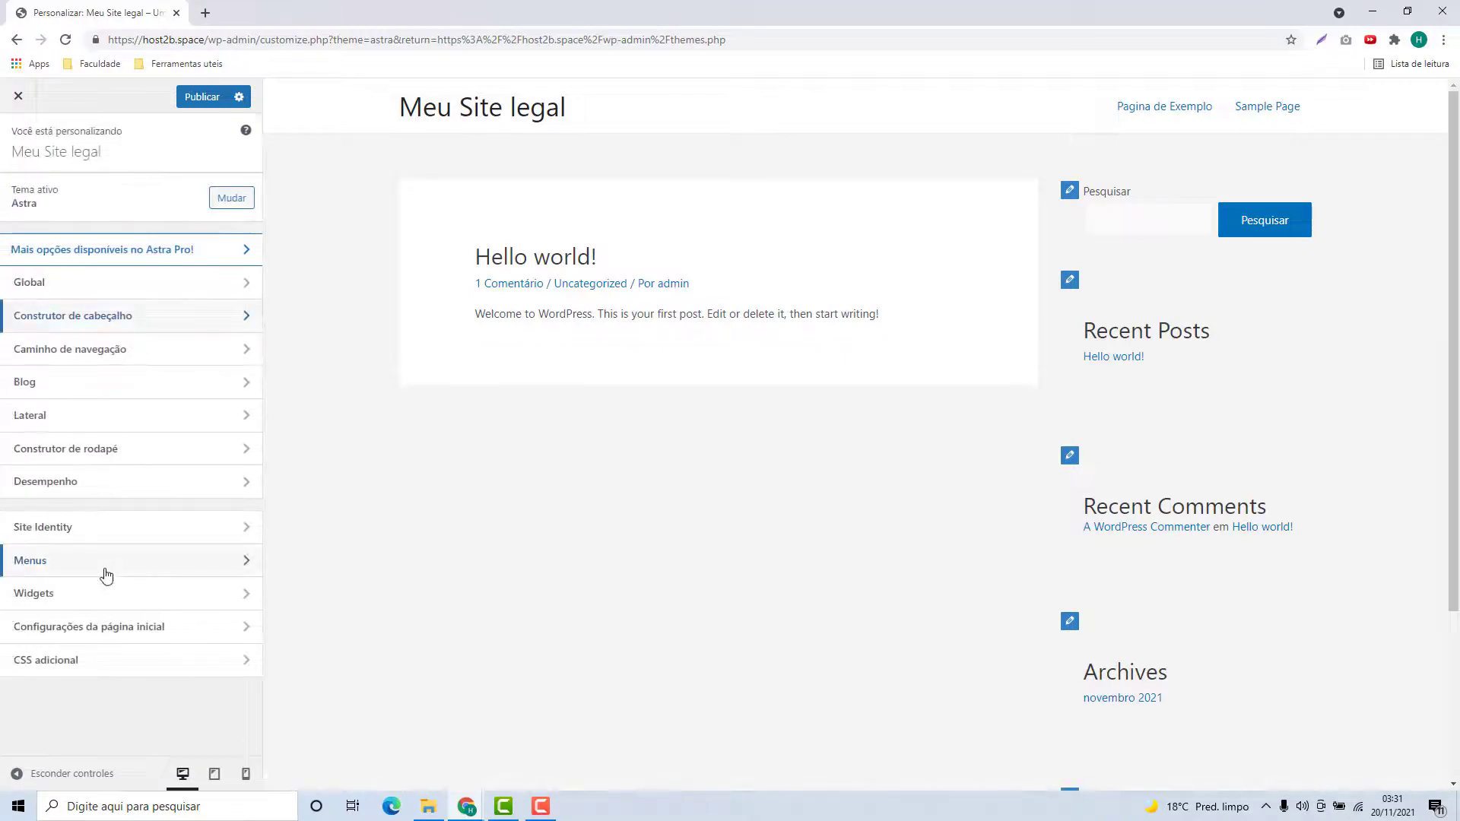
Examine the Menus section and the Barra lateral principal area in Widgets
left_click(107, 562)
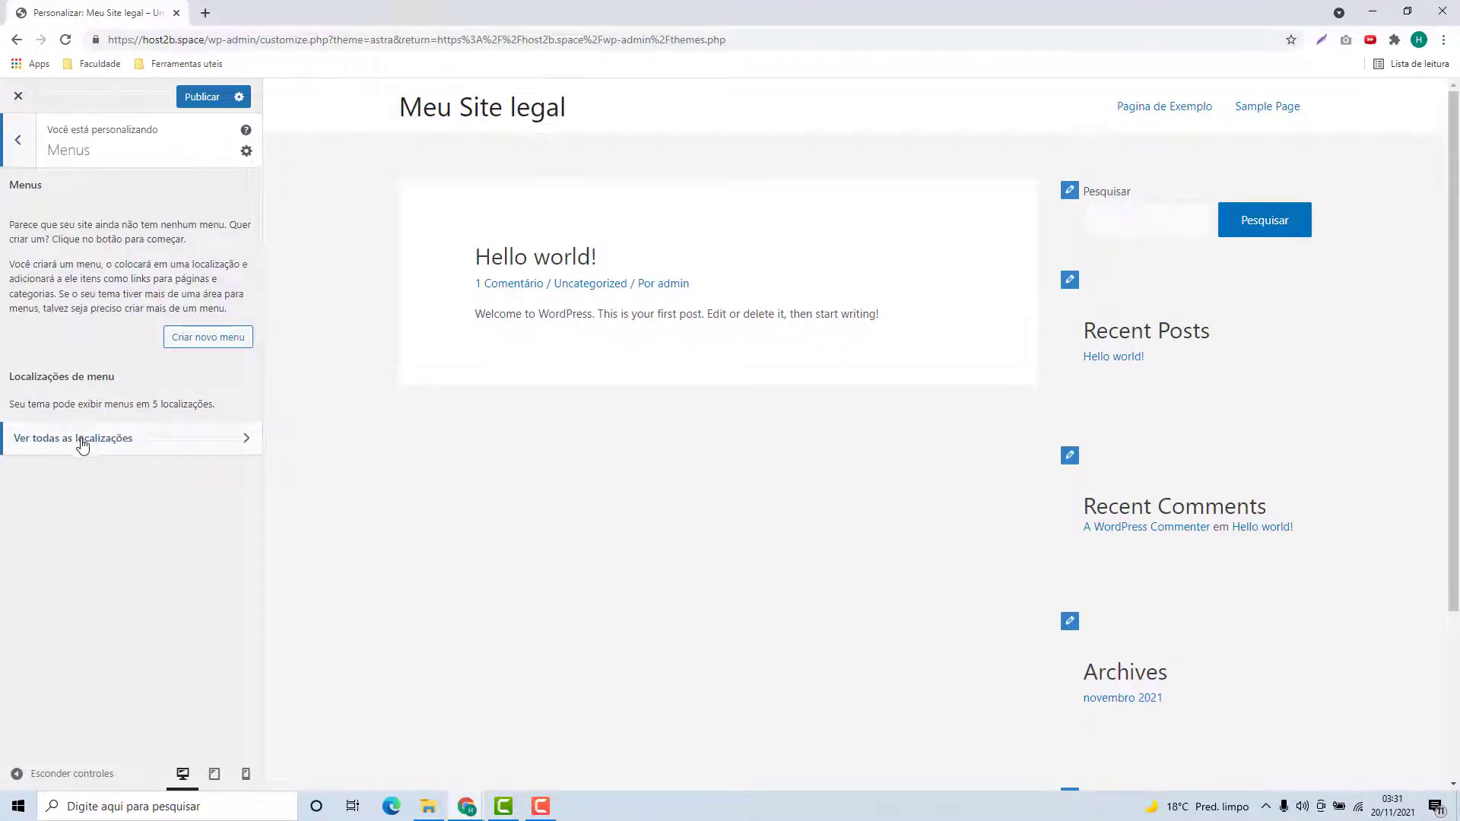
left_click(18, 139)
left_click(47, 406)
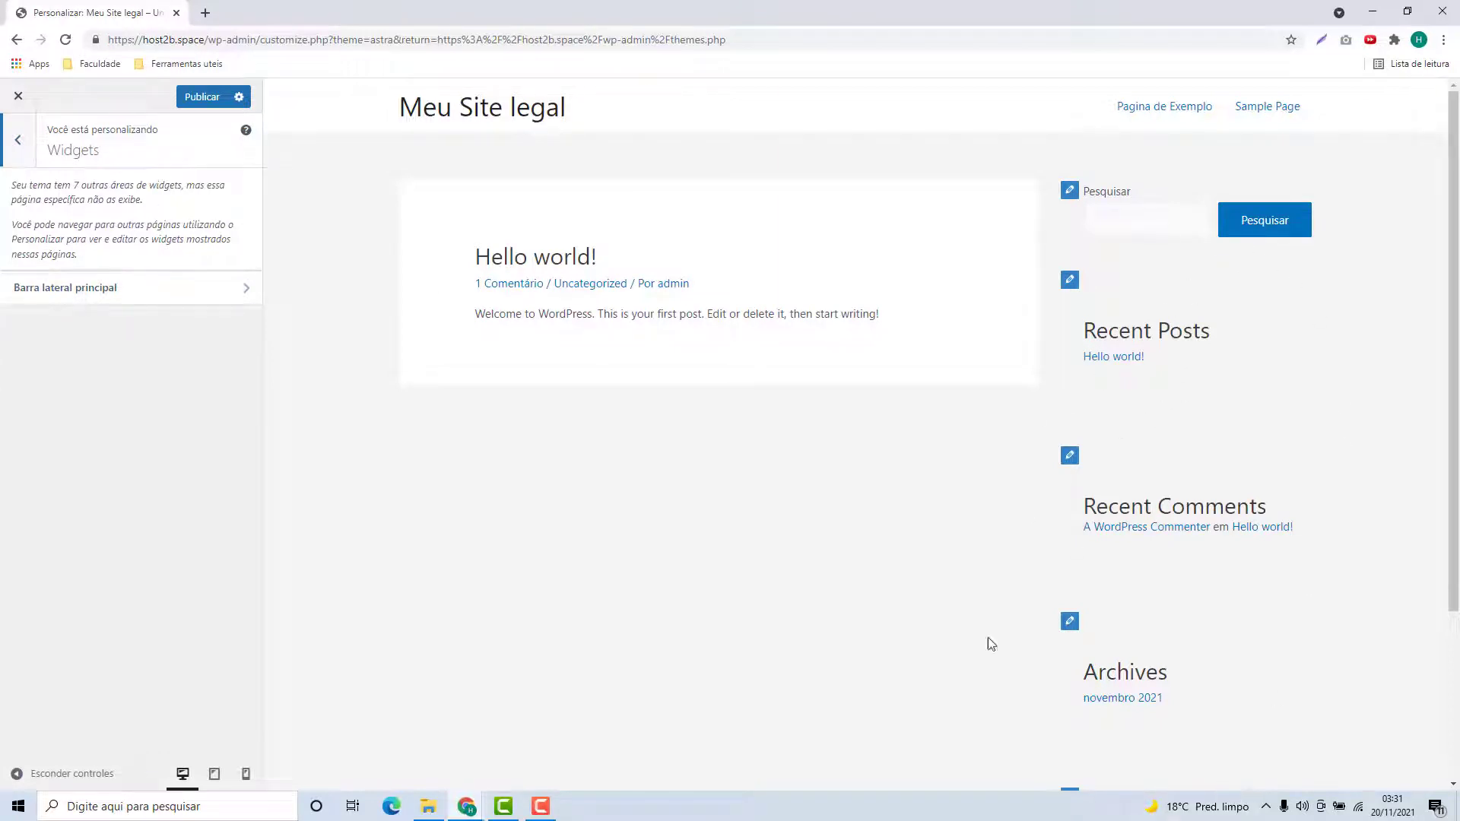
left_click(76, 308)
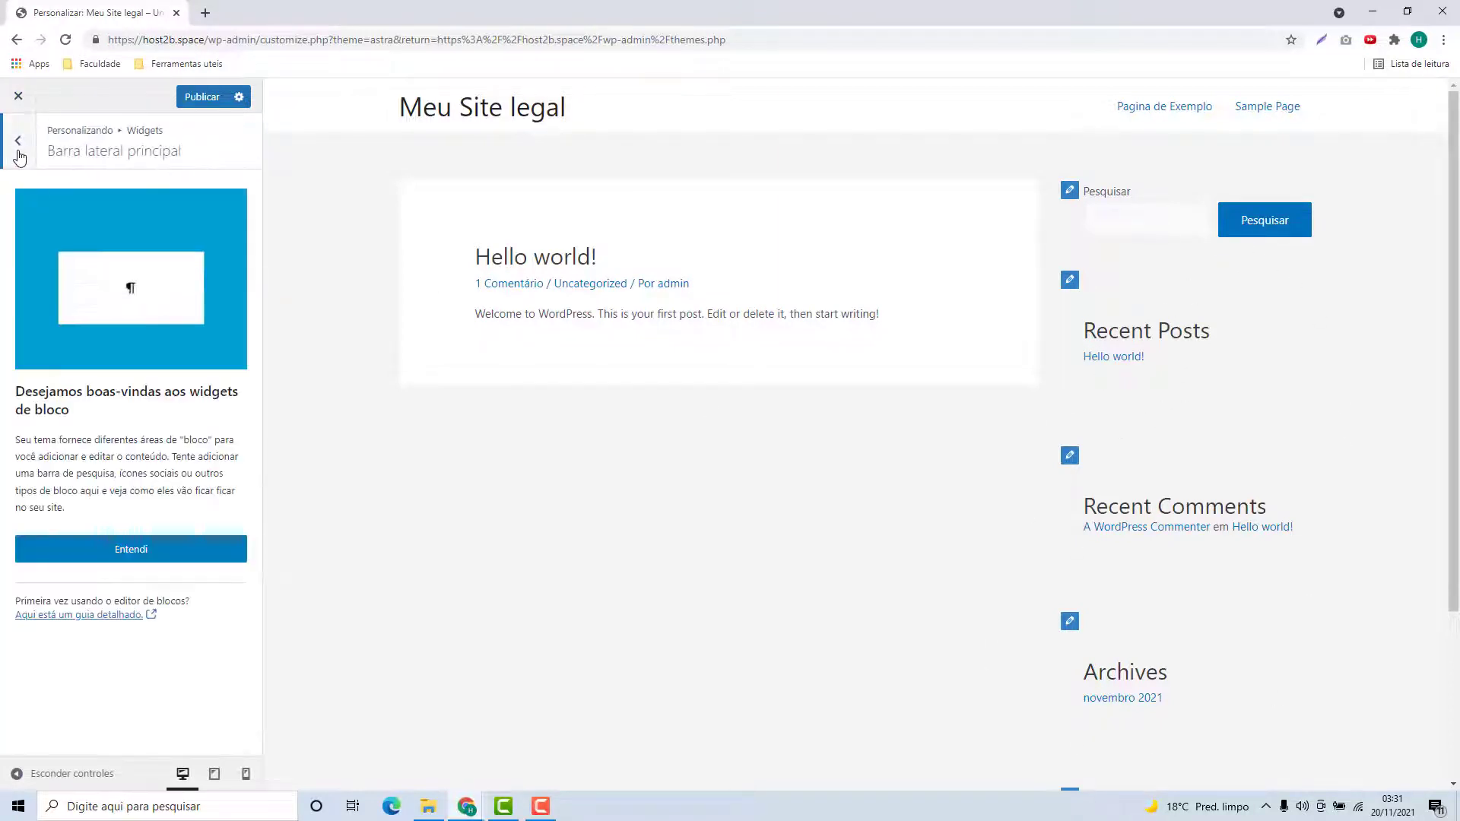
left_click(31, 160)
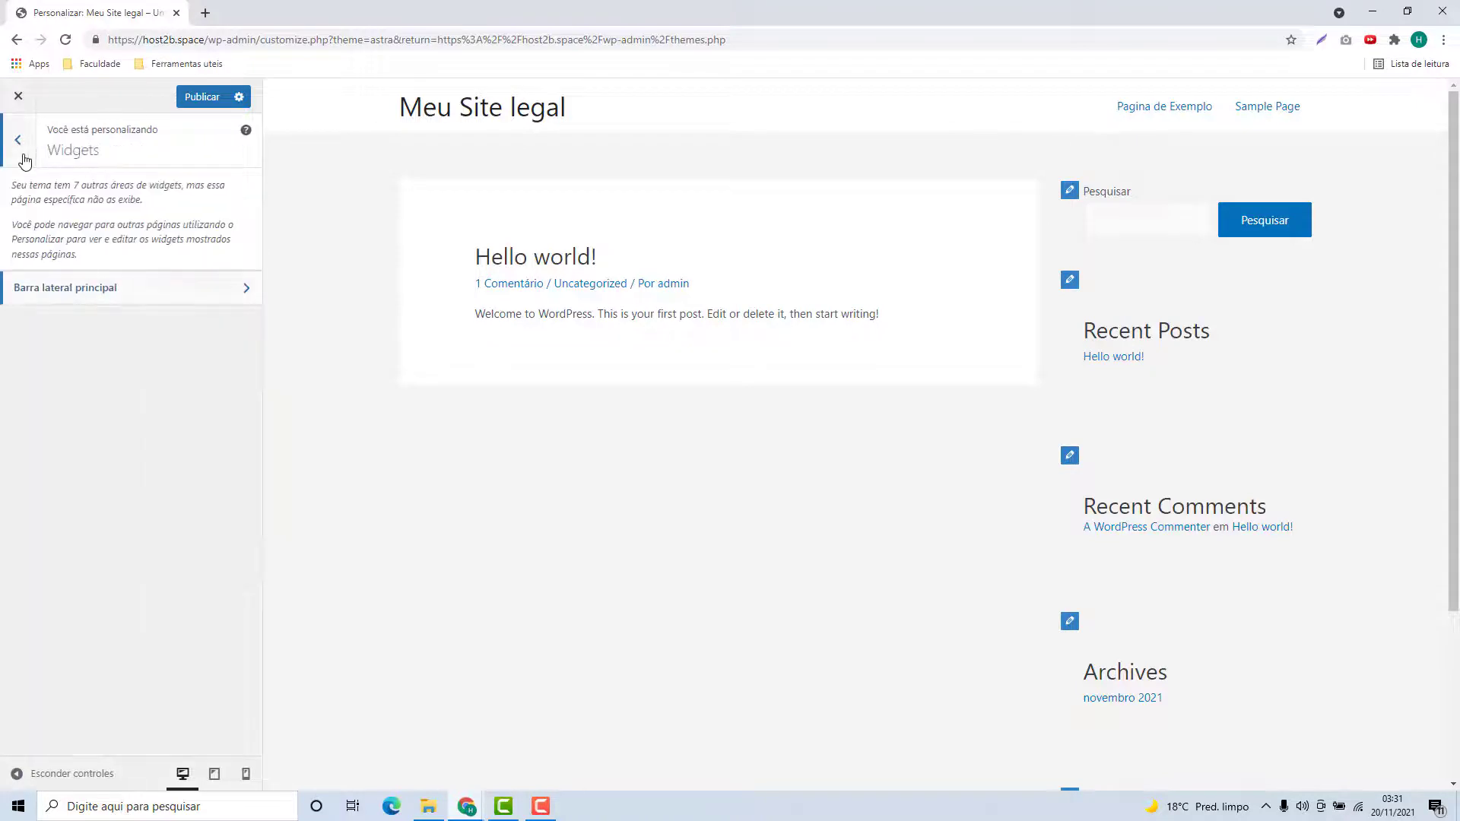
left_click(23, 156)
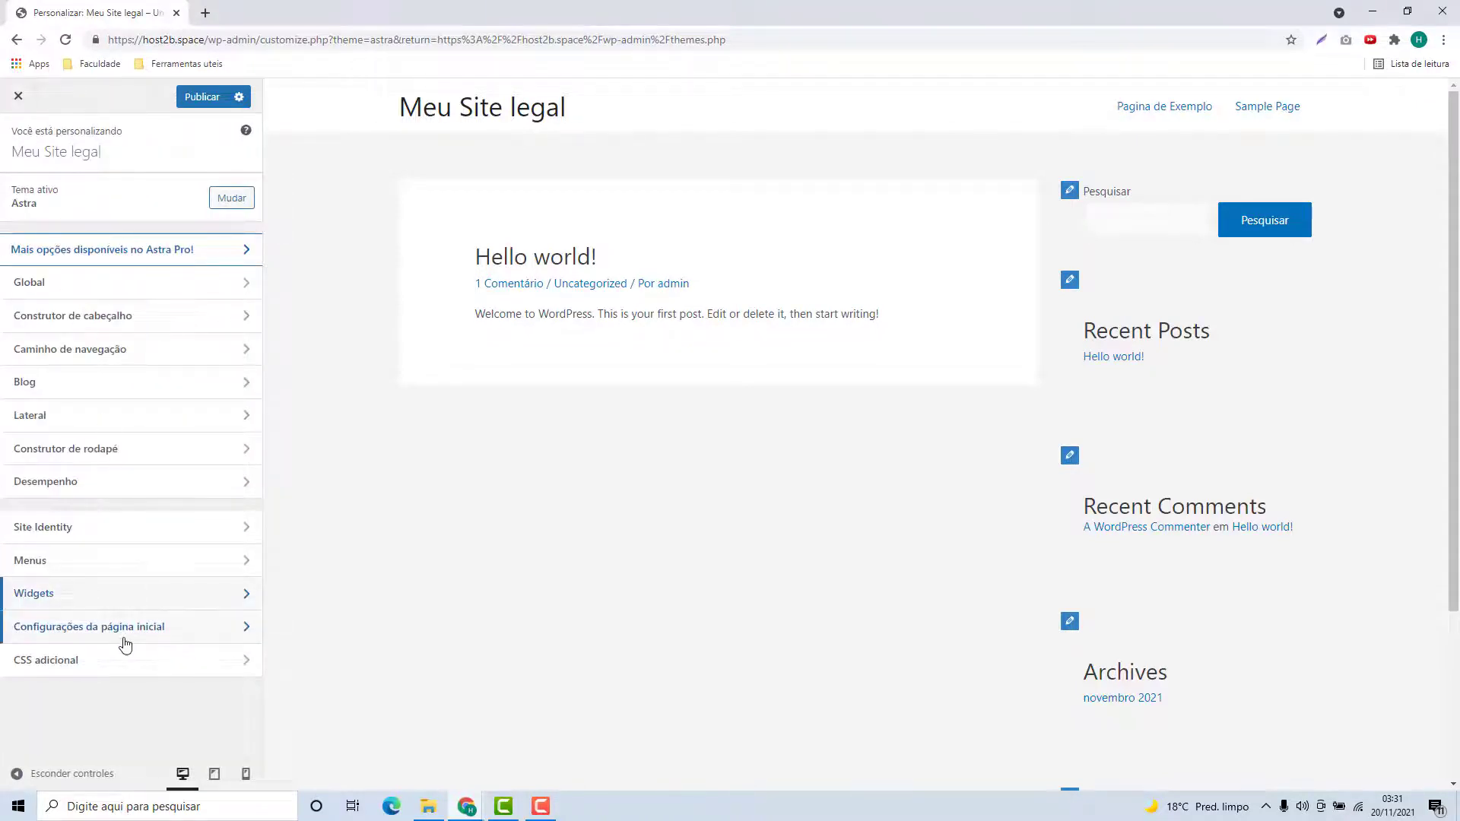
Examine the Configurações da página inicial options alongside the site preview
left_click(108, 637)
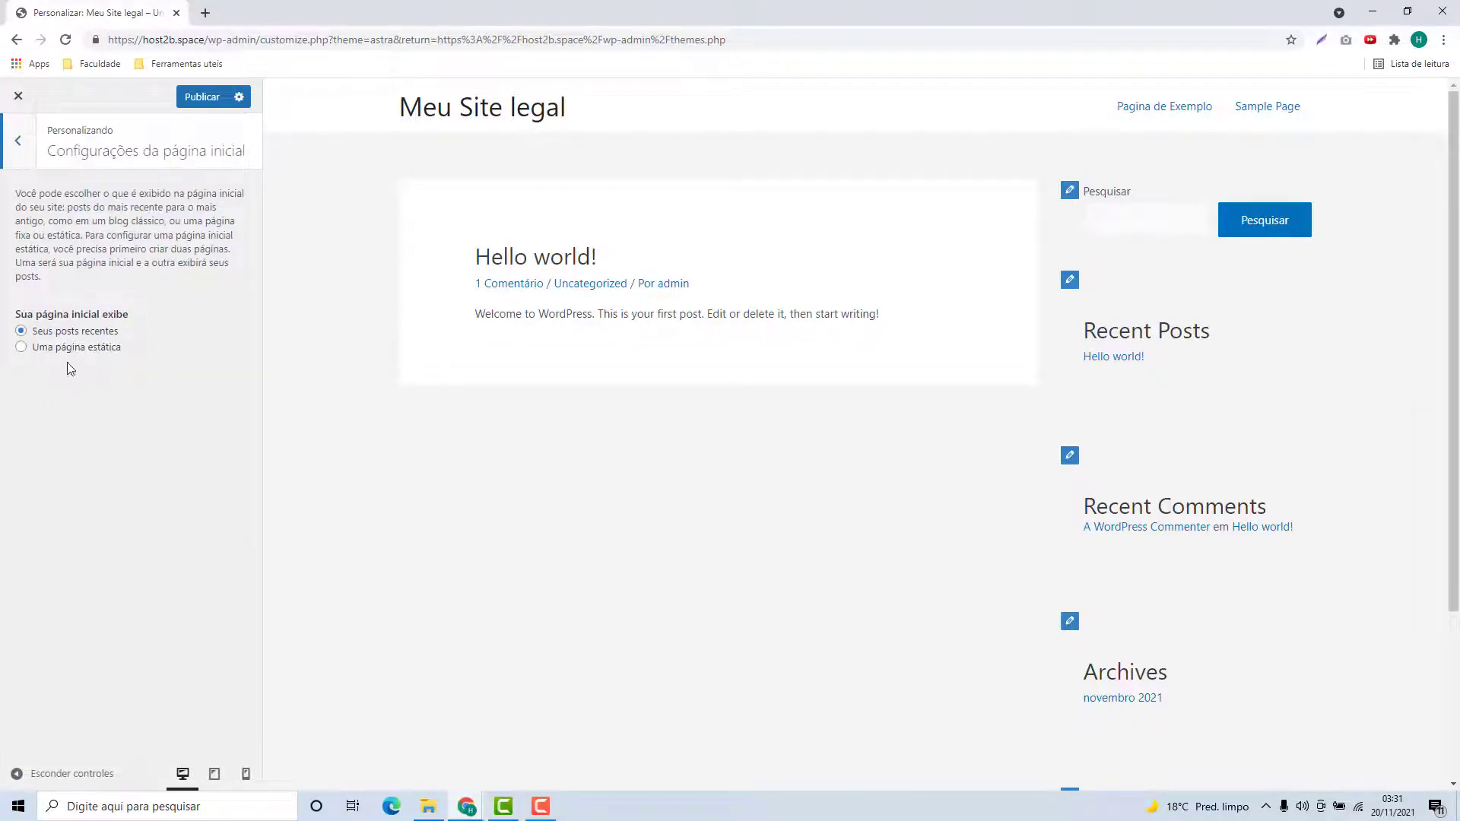
scroll(912, 532, "down", 1)
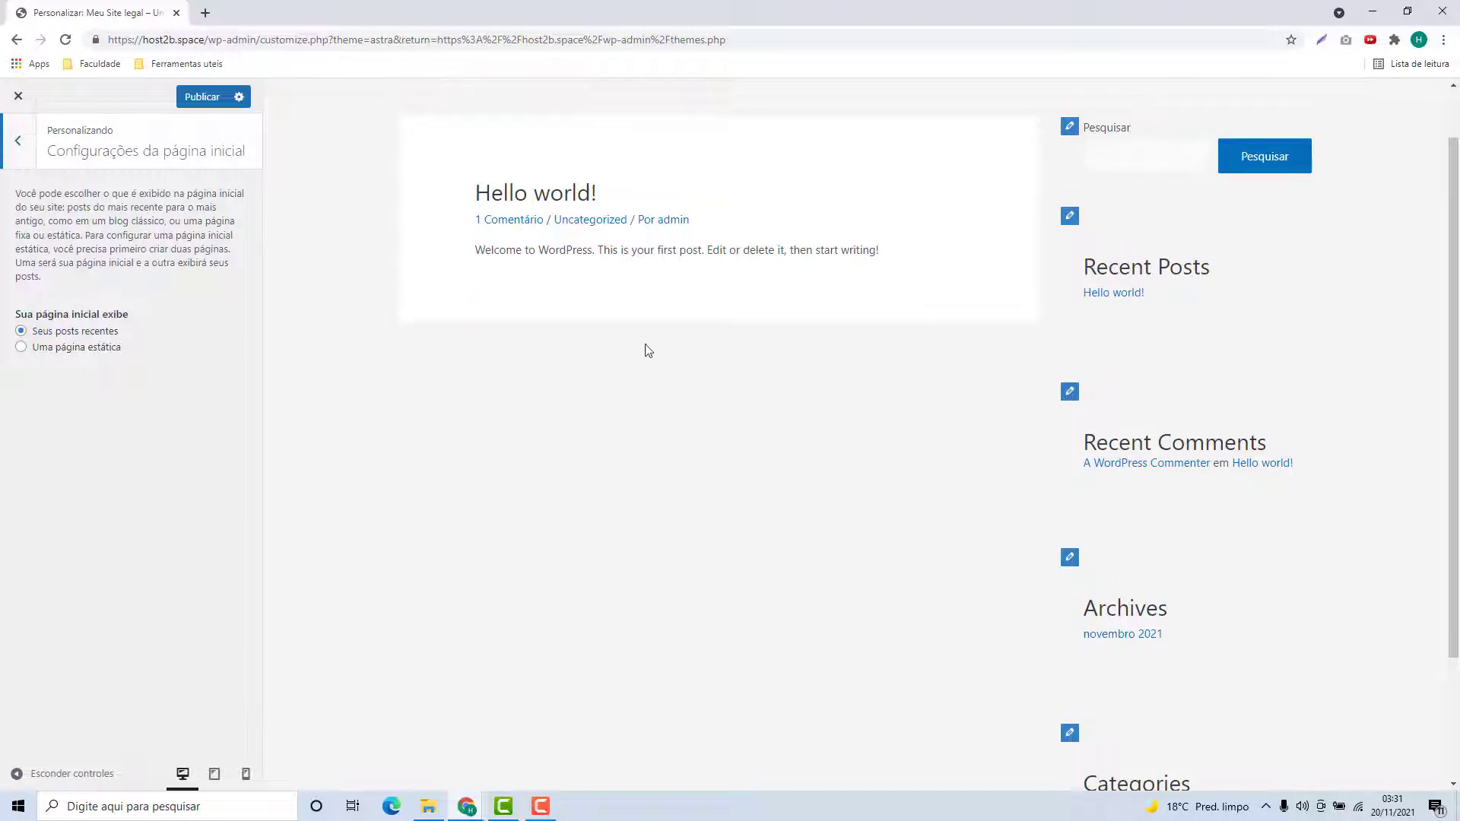
scroll(646, 349, "up", 1)
left_click(21, 149)
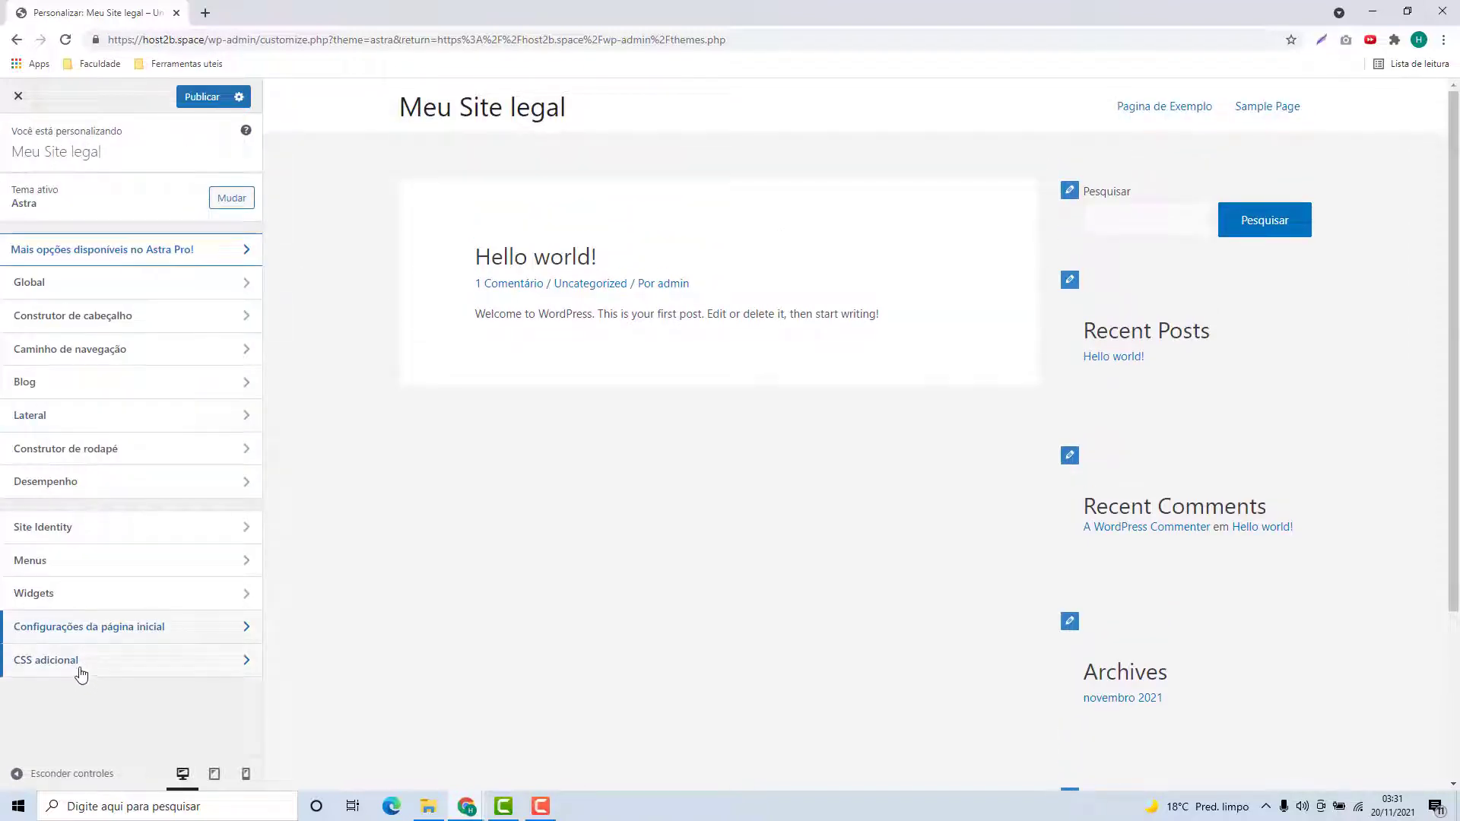
Examine the CSS adicional section, then close the customizer and discard the unsaved changes
left_click(152, 673)
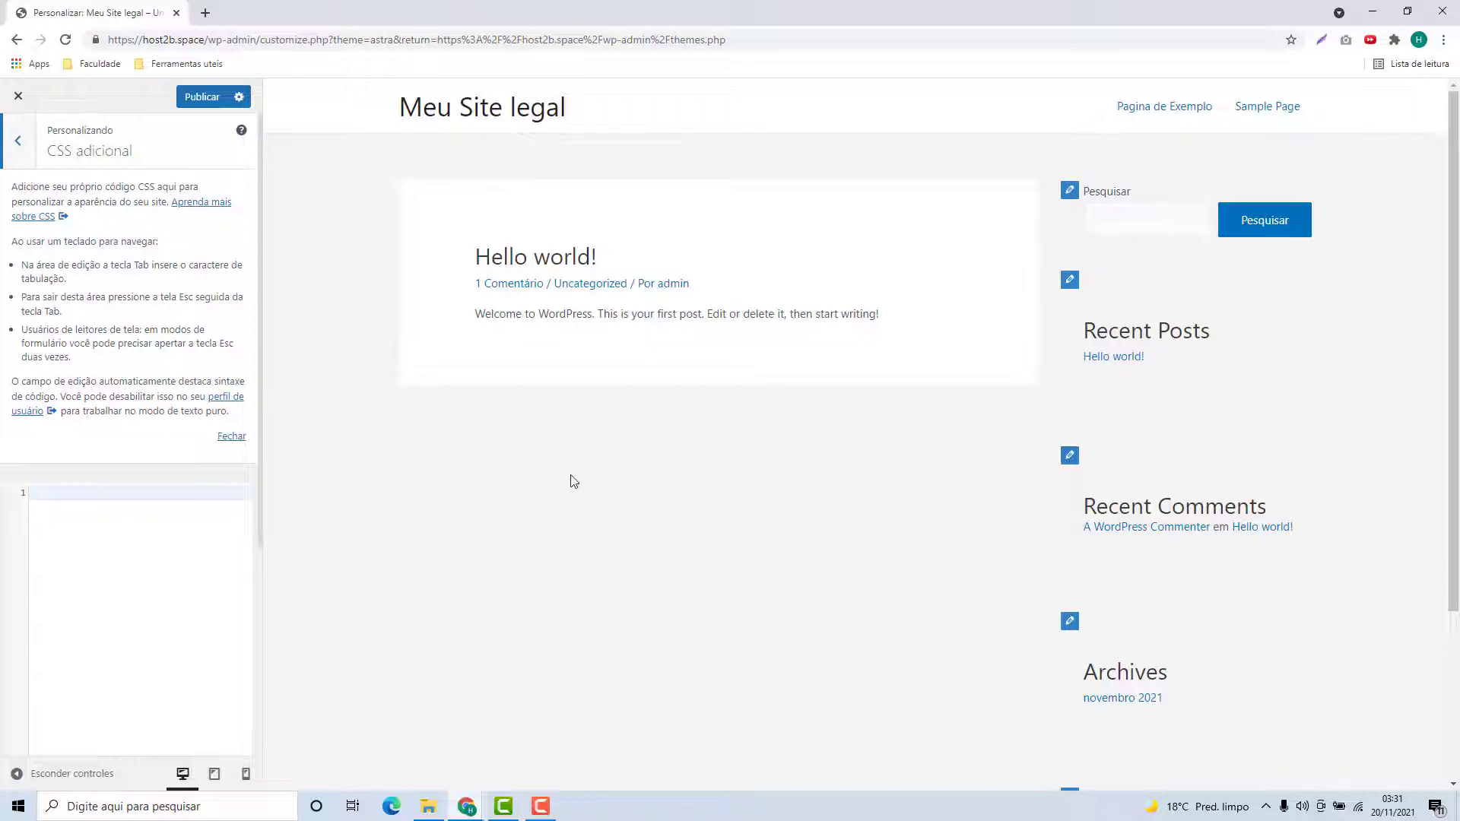
left_click(187, 539)
left_click(17, 143)
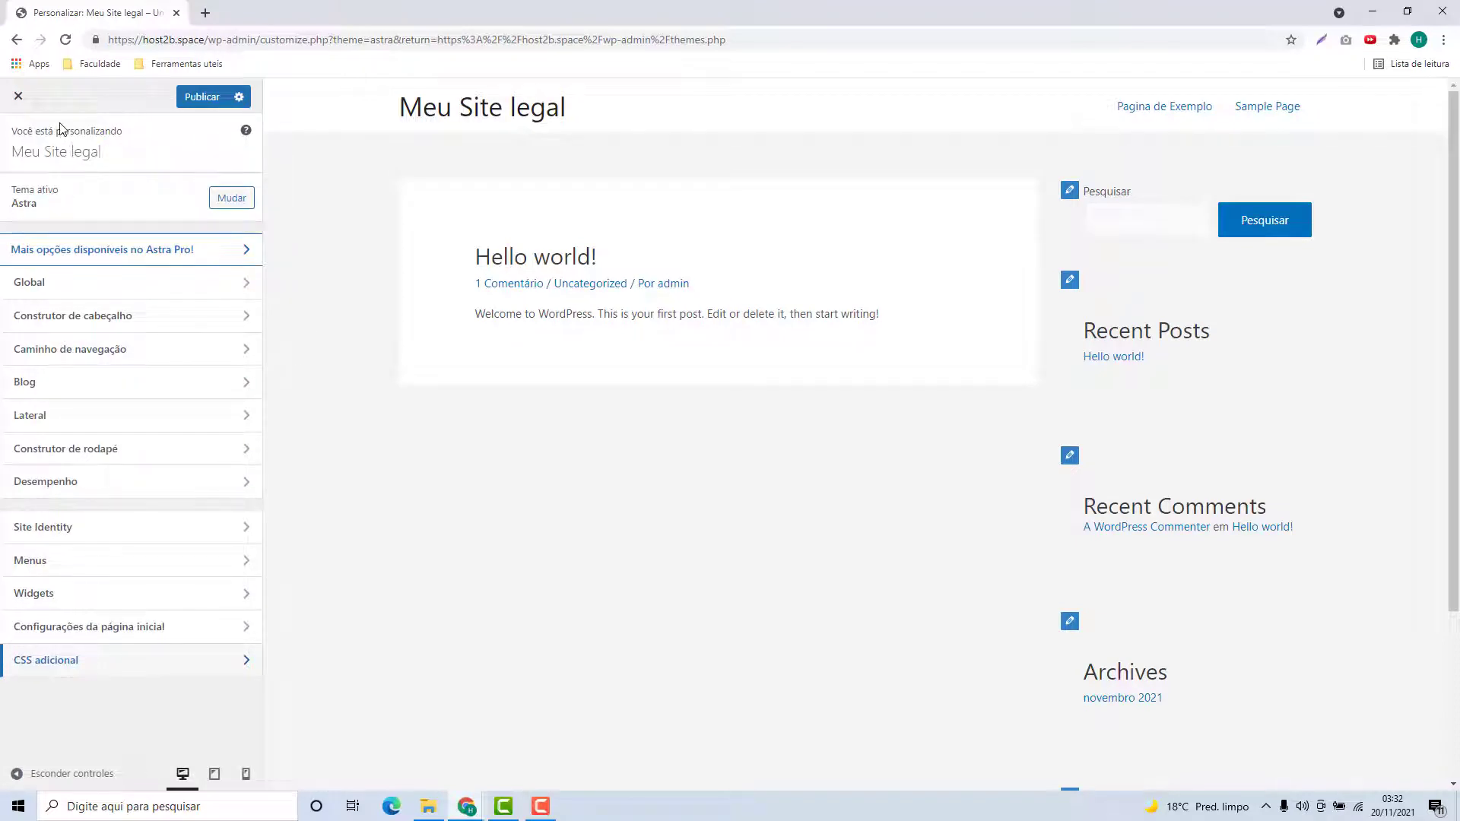
left_click(18, 96)
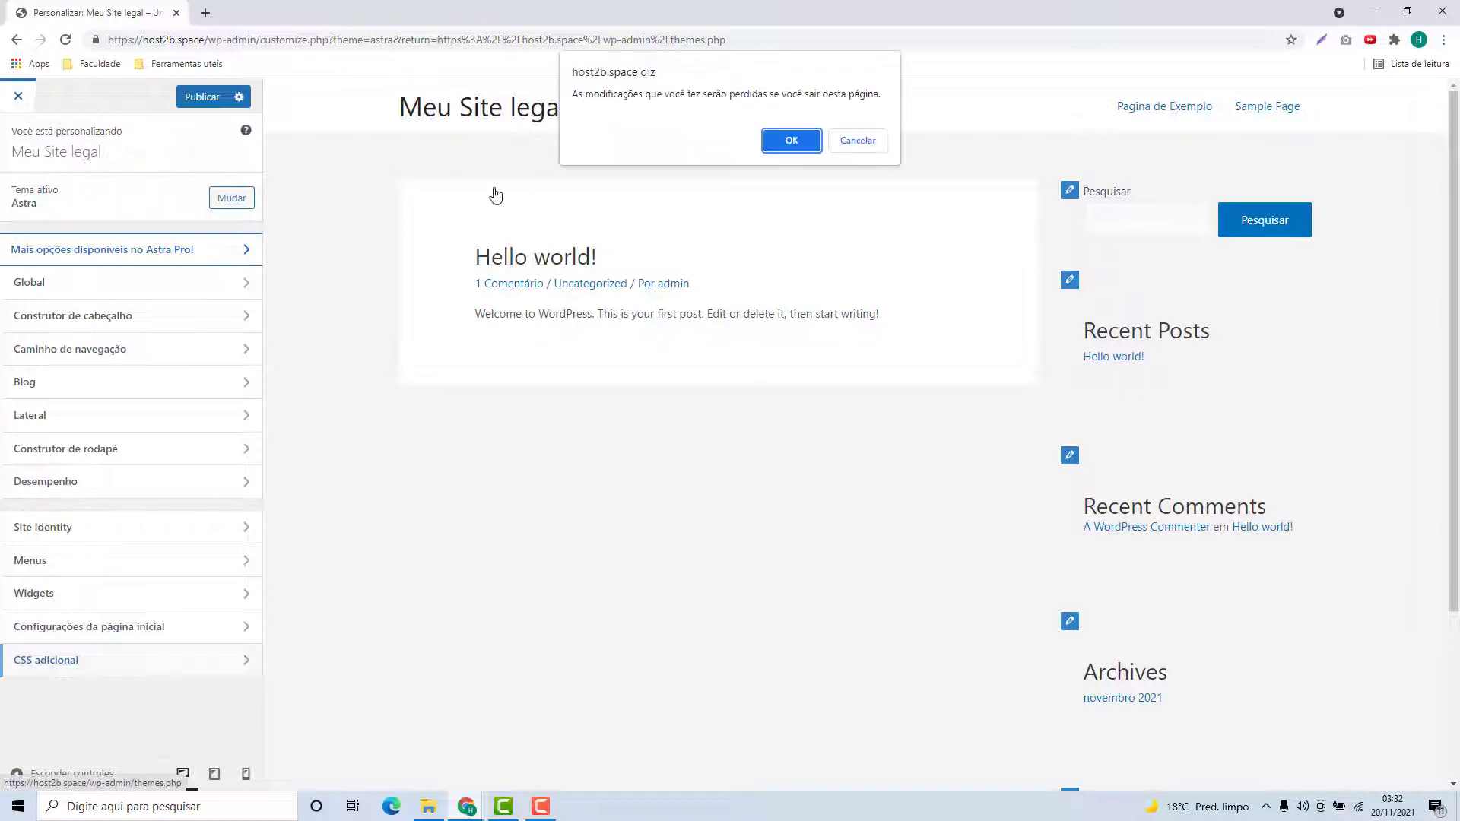
left_click(789, 141)
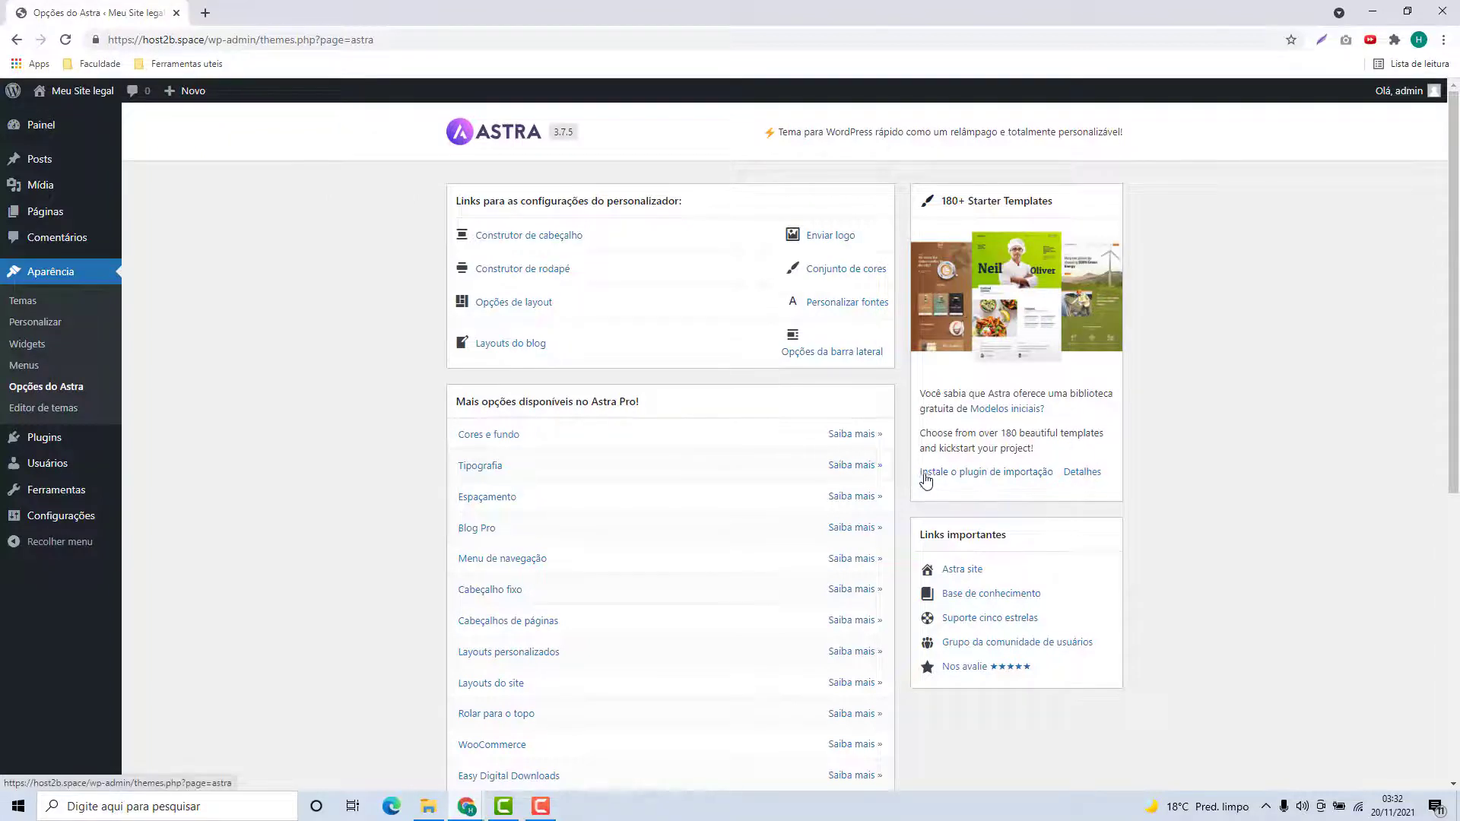
Install the starter template import plugin from the Astra options and choose Elementor as the page builder
left_click(971, 474)
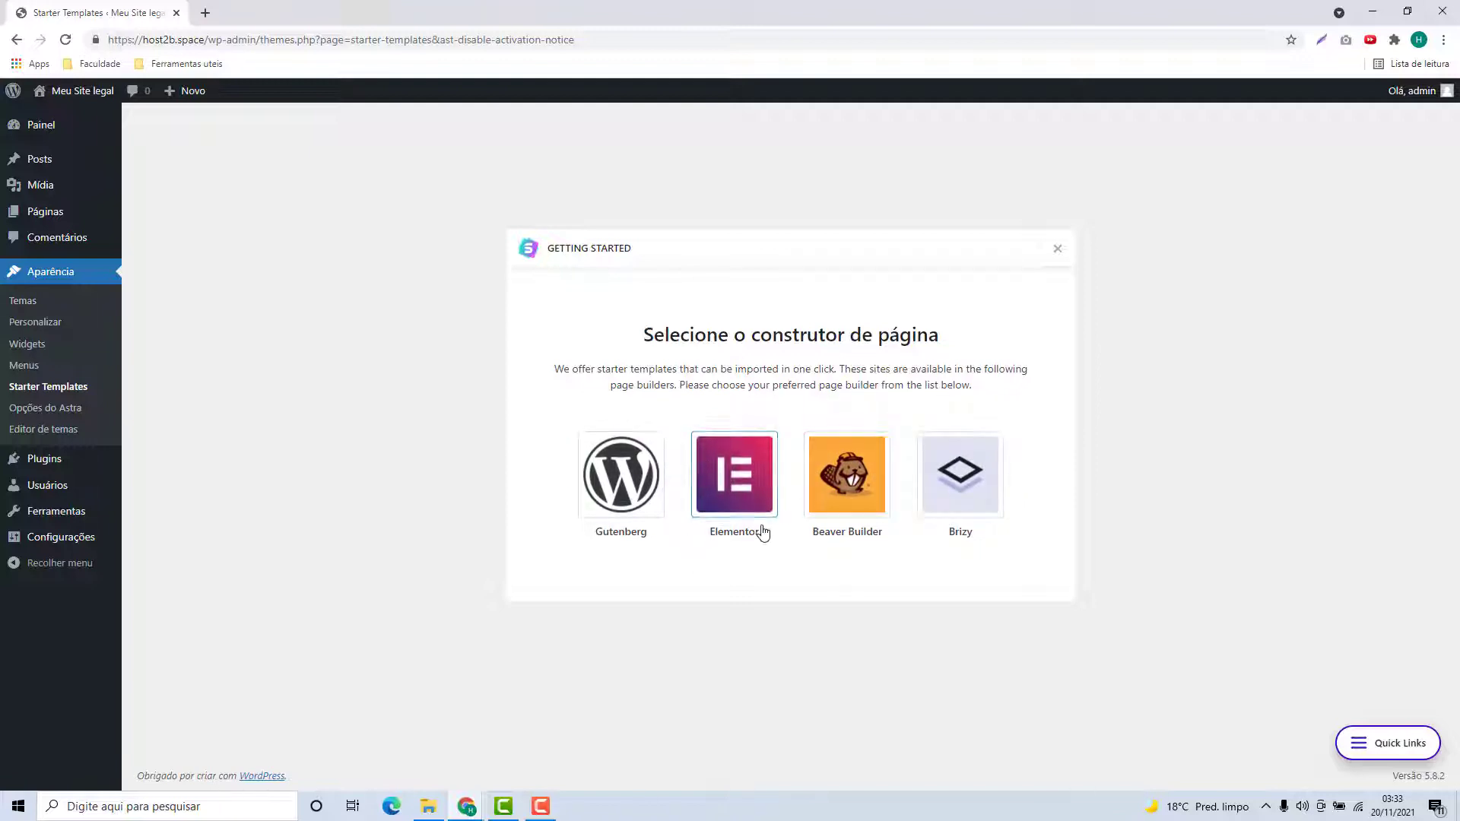
left_click(735, 495)
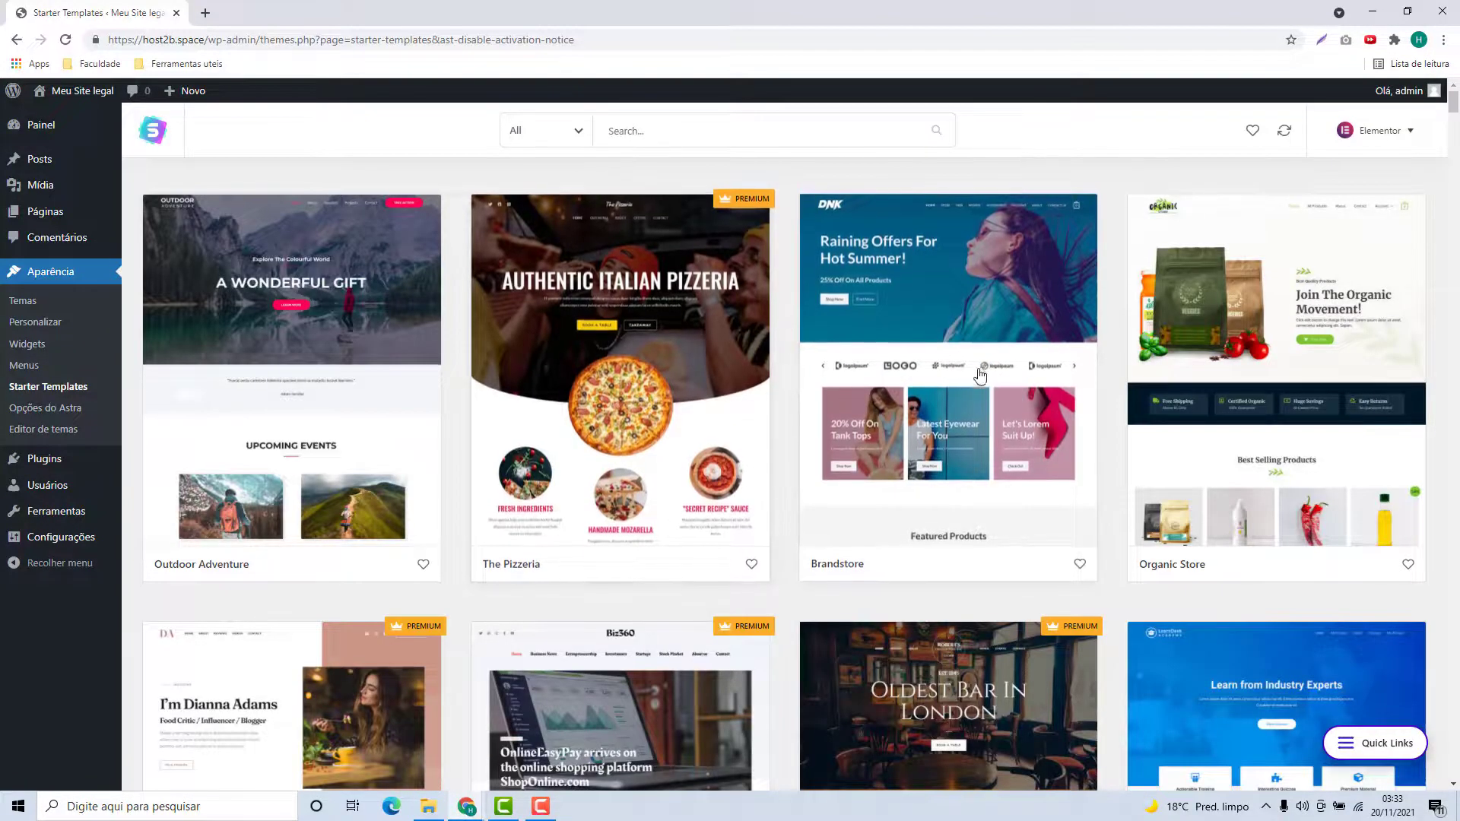
Browse the Elementor starter templates to compare the free and premium designs
scroll(1247, 395, "down", 4)
scroll(1274, 452, "down", 5)
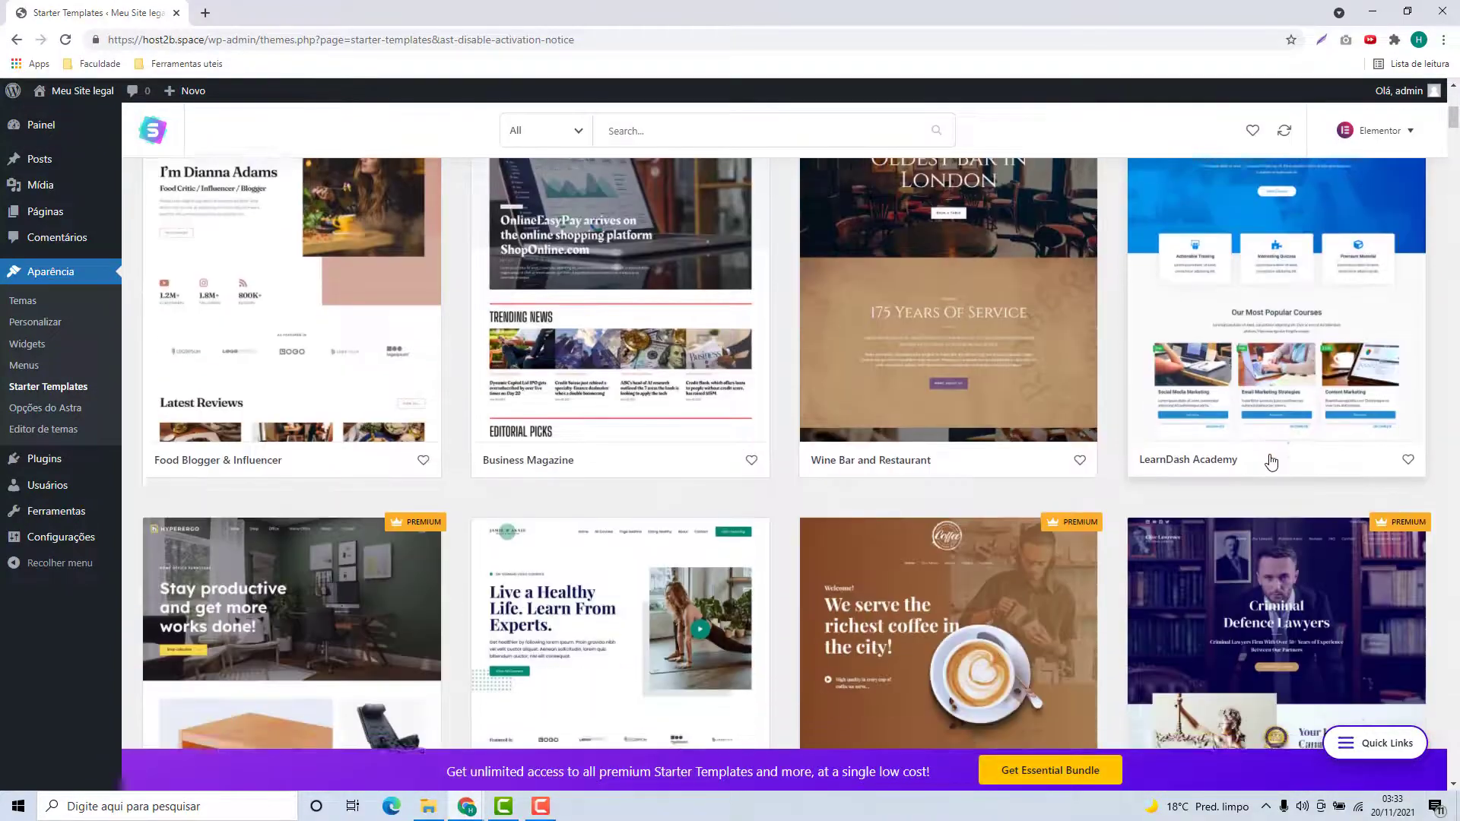
scroll(583, 517, "up", 2)
scroll(583, 517, "up", 5)
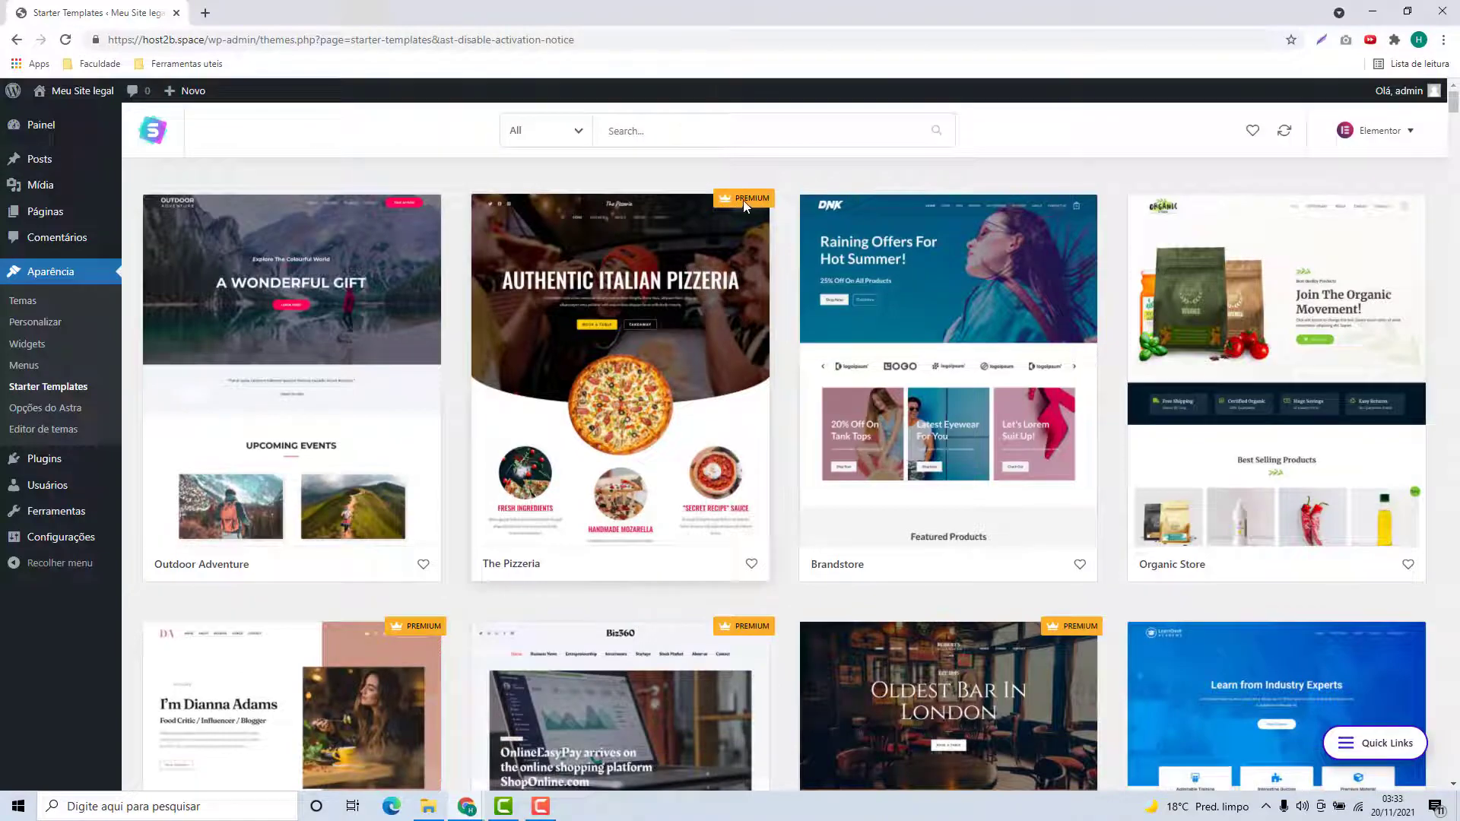
scroll(776, 289, "down", 15)
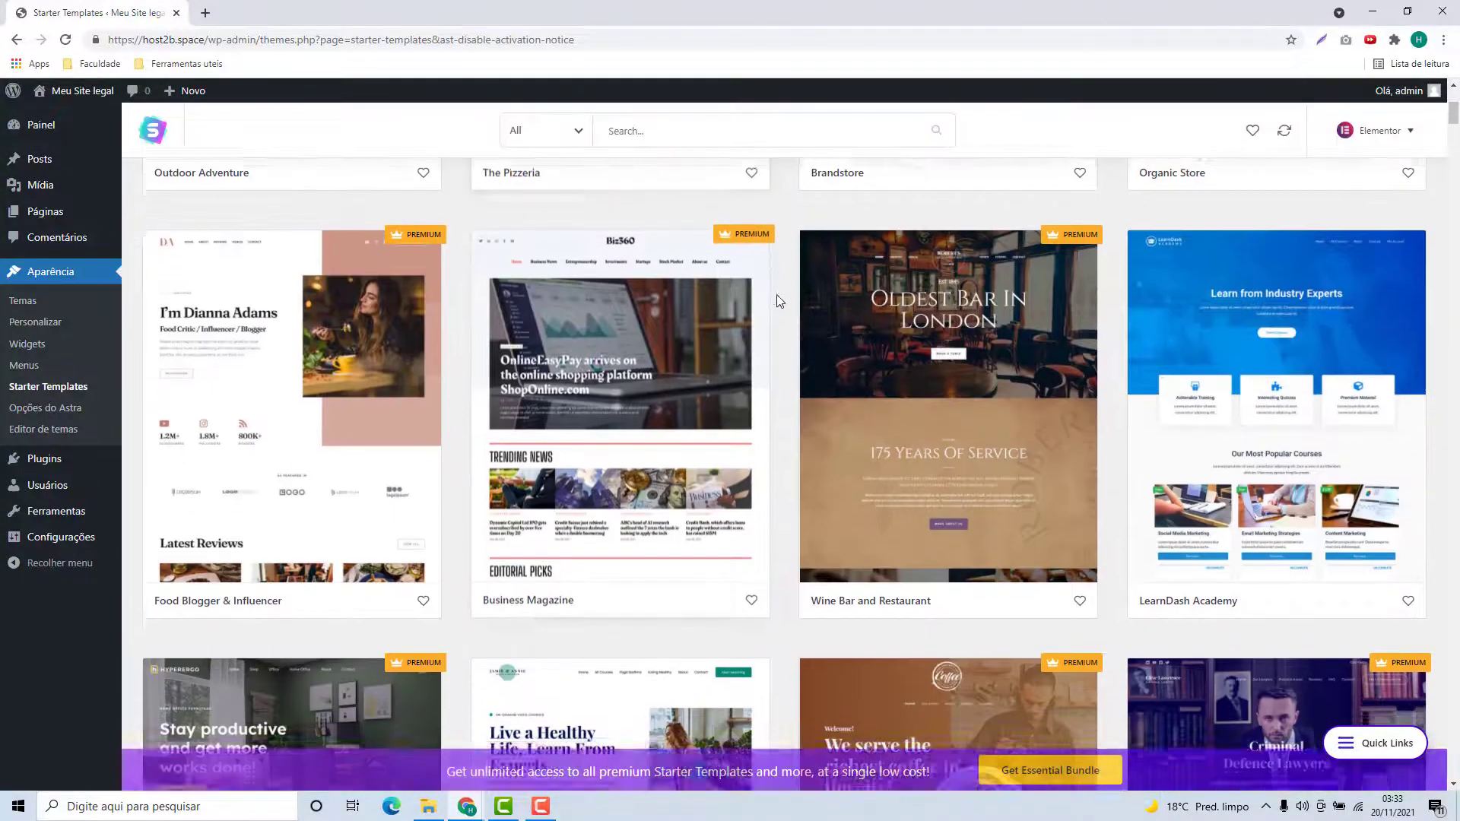
scroll(782, 327, "down", 18)
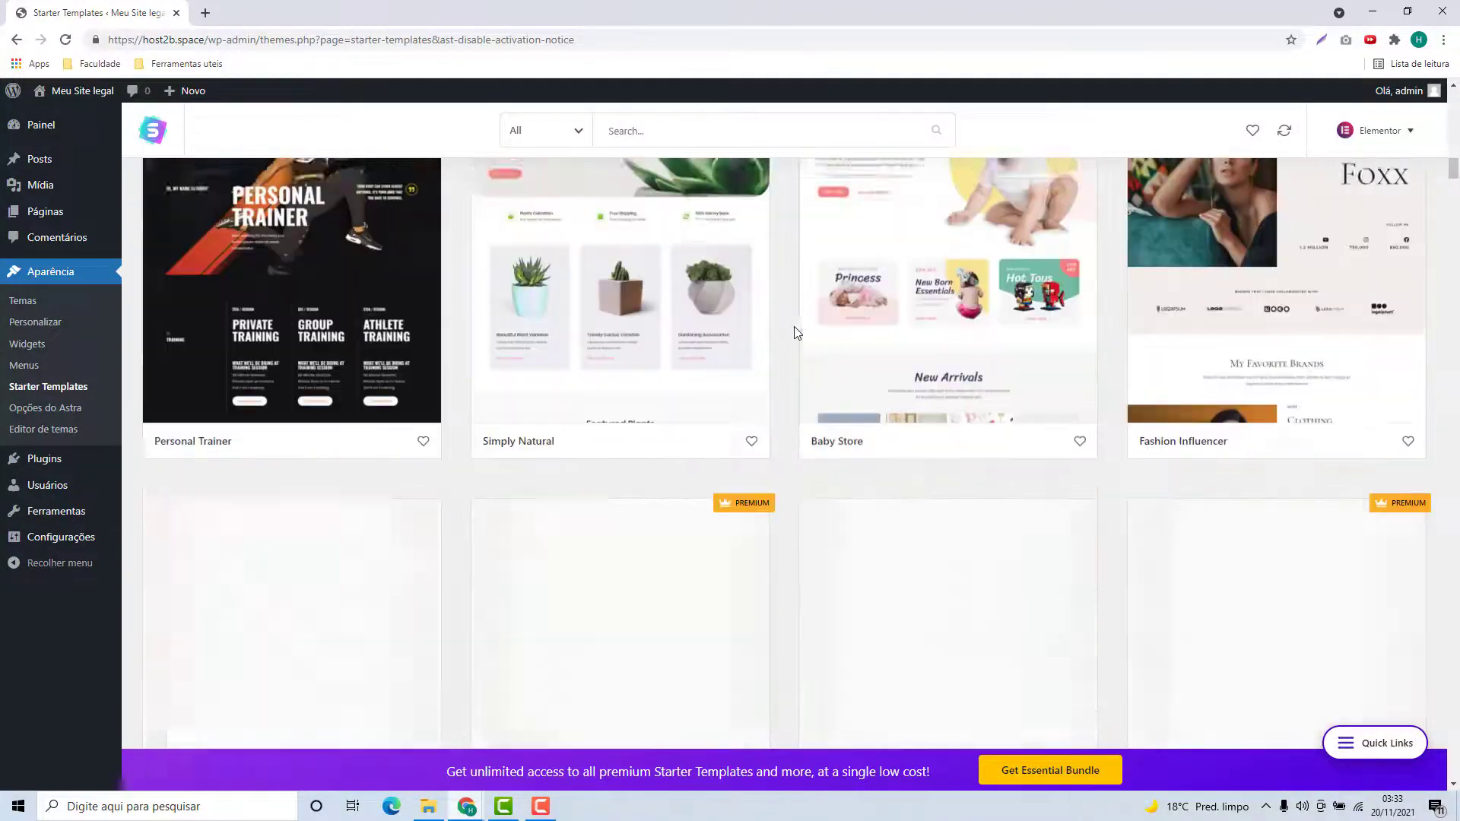
scroll(768, 445, "down", 8)
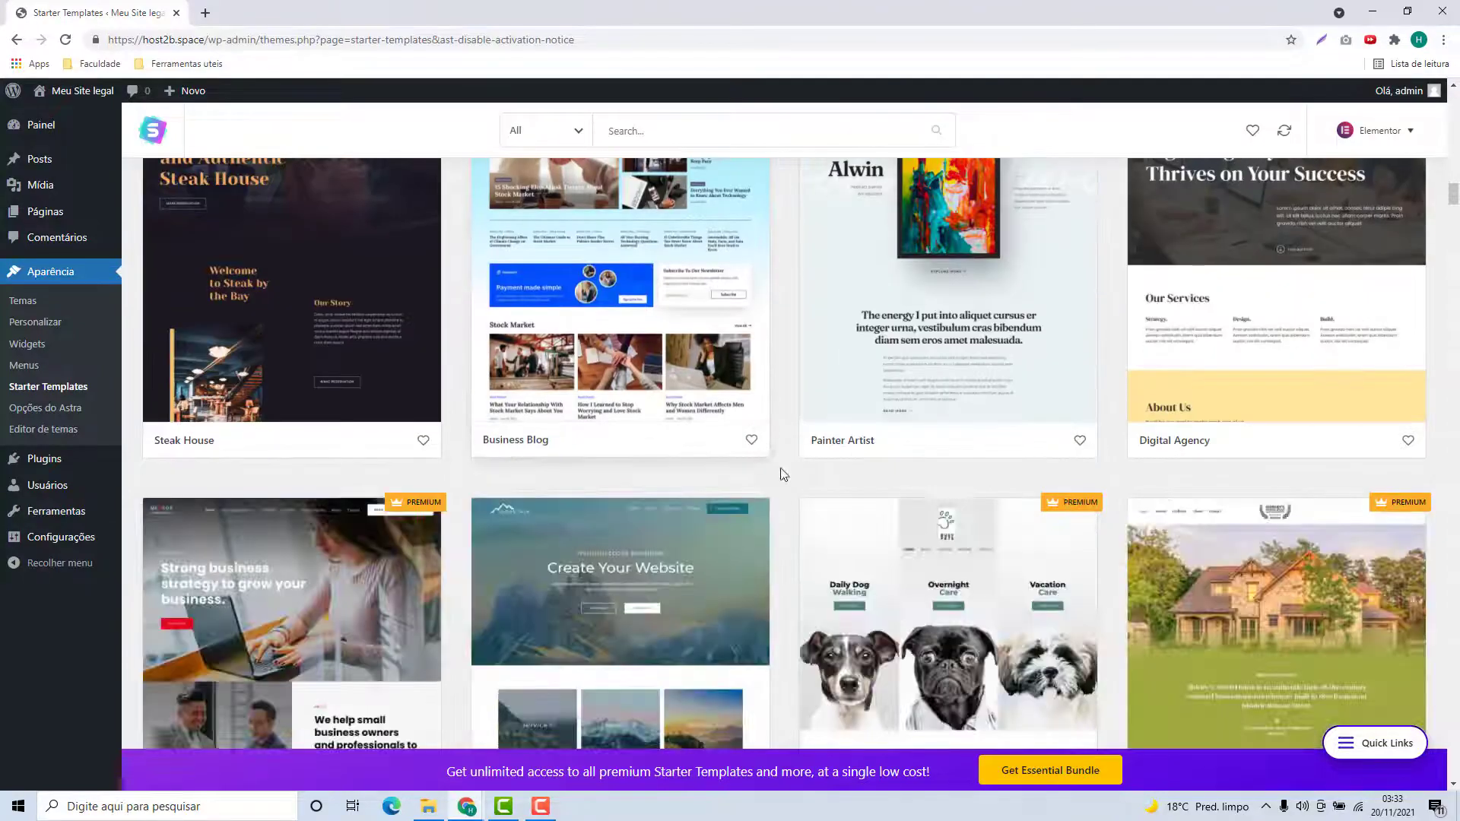
scroll(679, 475, "down", 9)
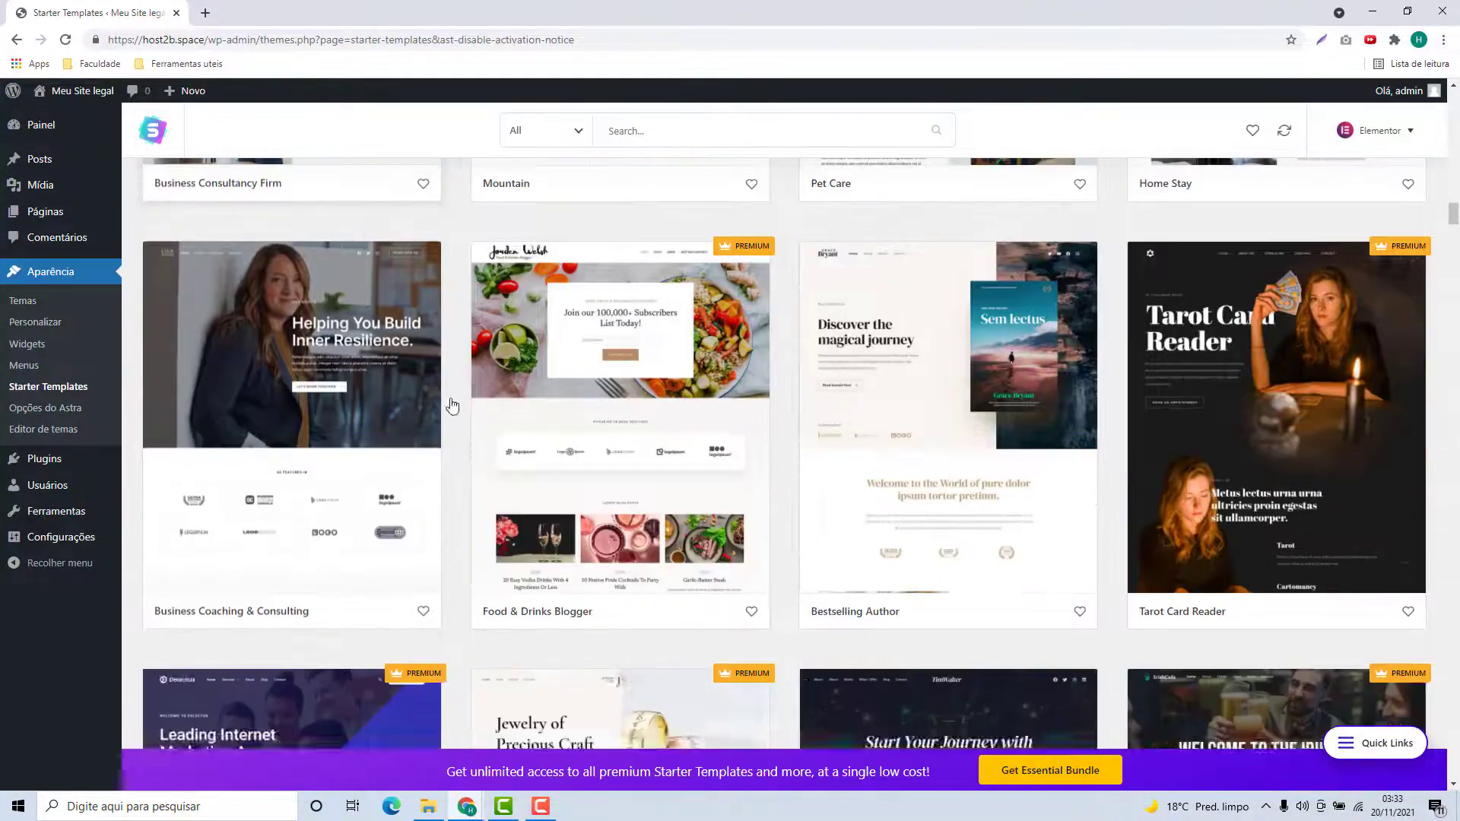
scroll(987, 512, "up", 20)
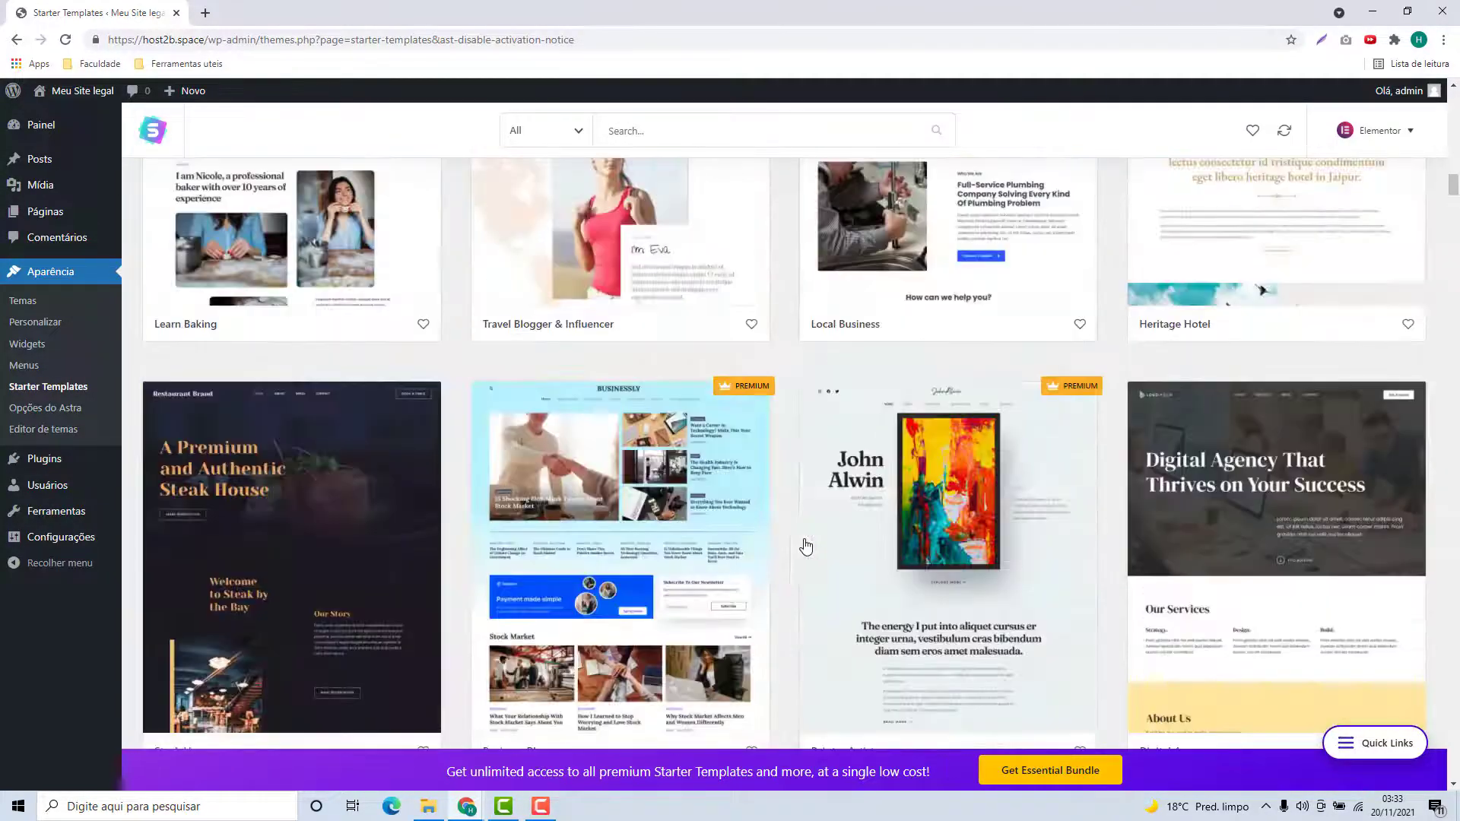
scroll(797, 542, "up", 5)
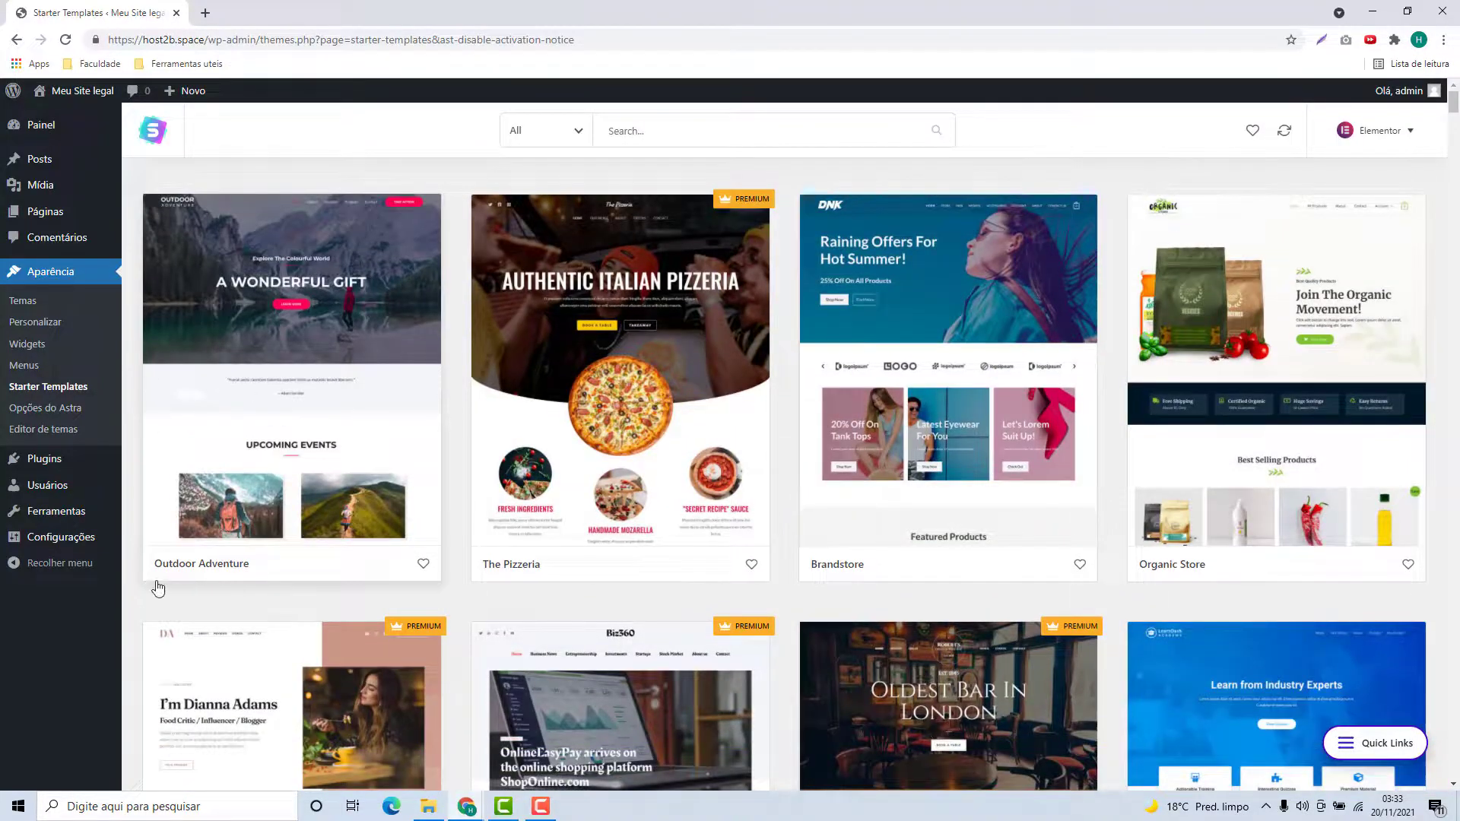
Open the Outdoor Adventure starter template and preview its About and Home pages
left_click(308, 339)
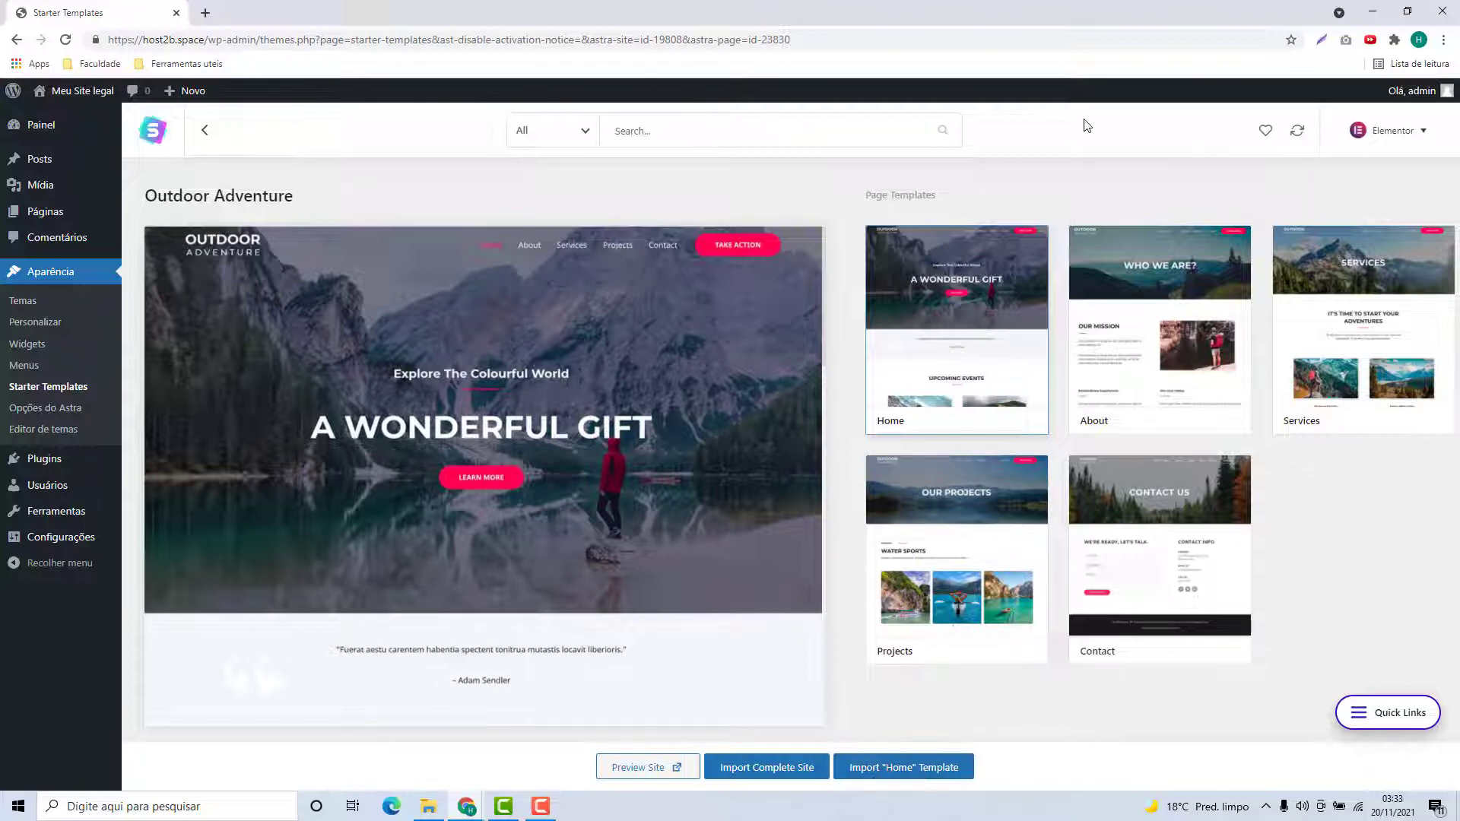
left_click(1129, 332)
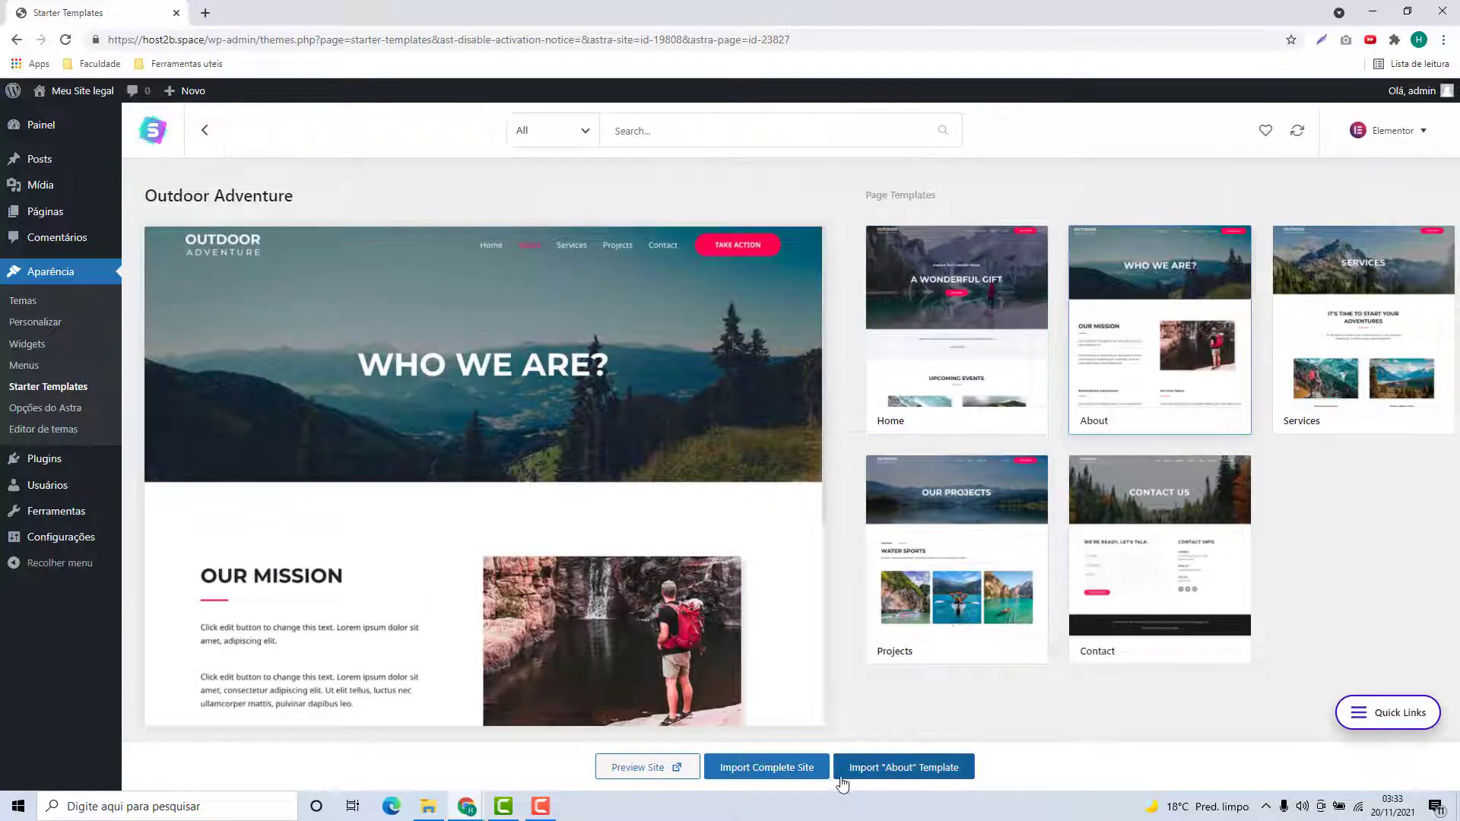
left_click(963, 372)
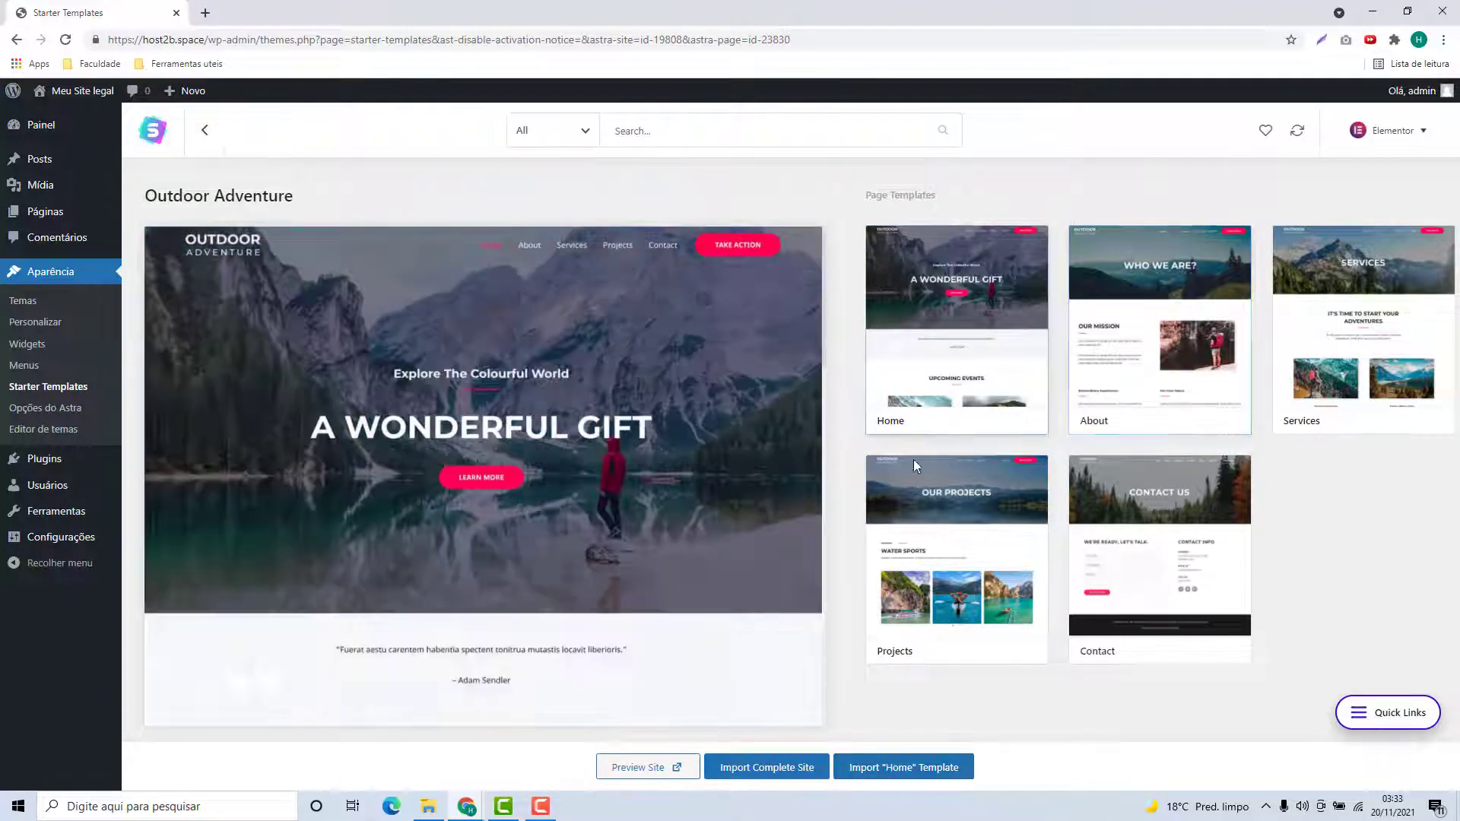
Start importing the complete Outdoor Adventure site, stating the WordPress level as Beginner and the website as being for Myself/My company
left_click(765, 770)
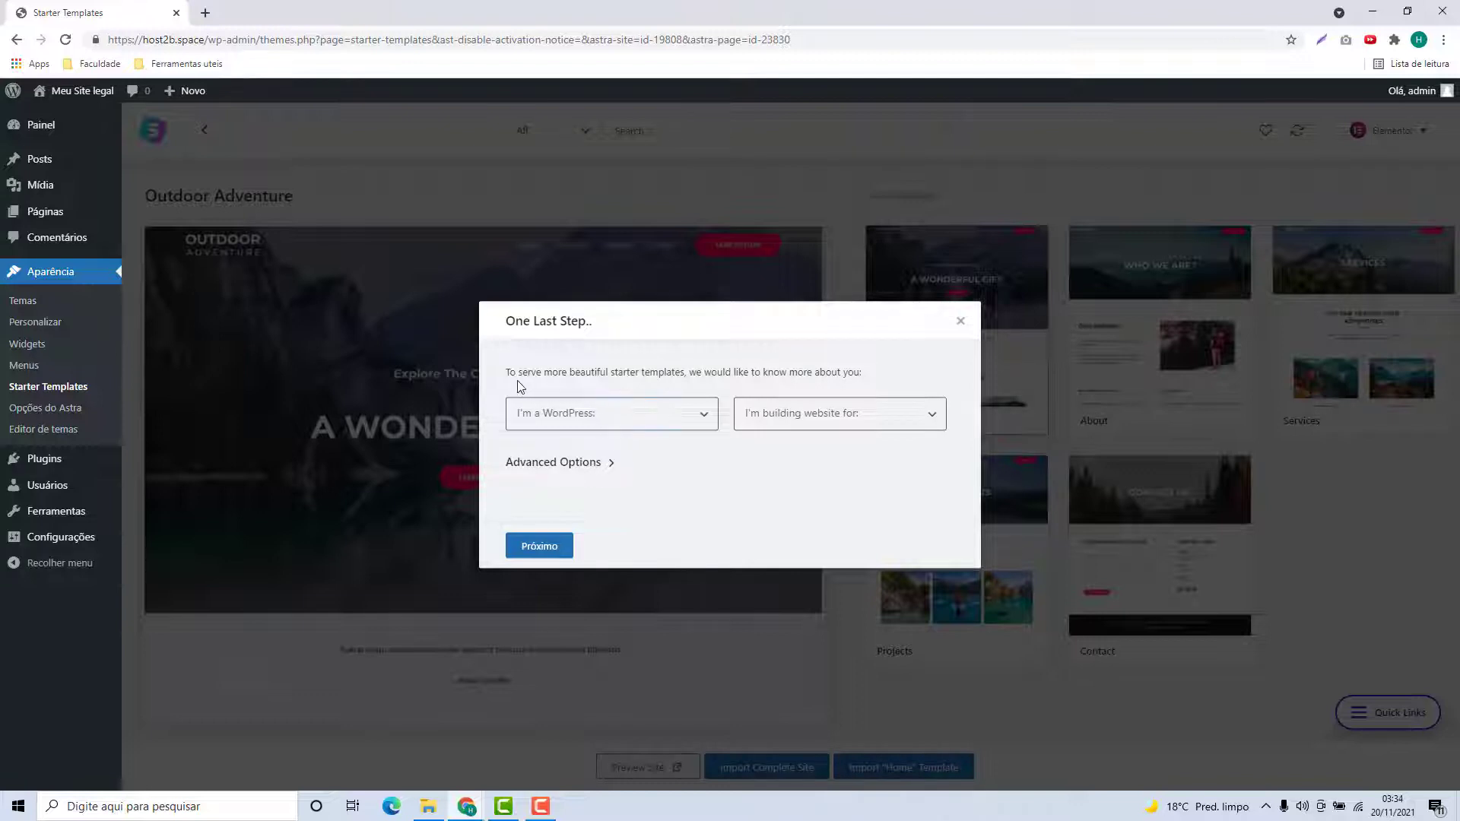
left_click(657, 427)
left_click(628, 427)
left_click(605, 424)
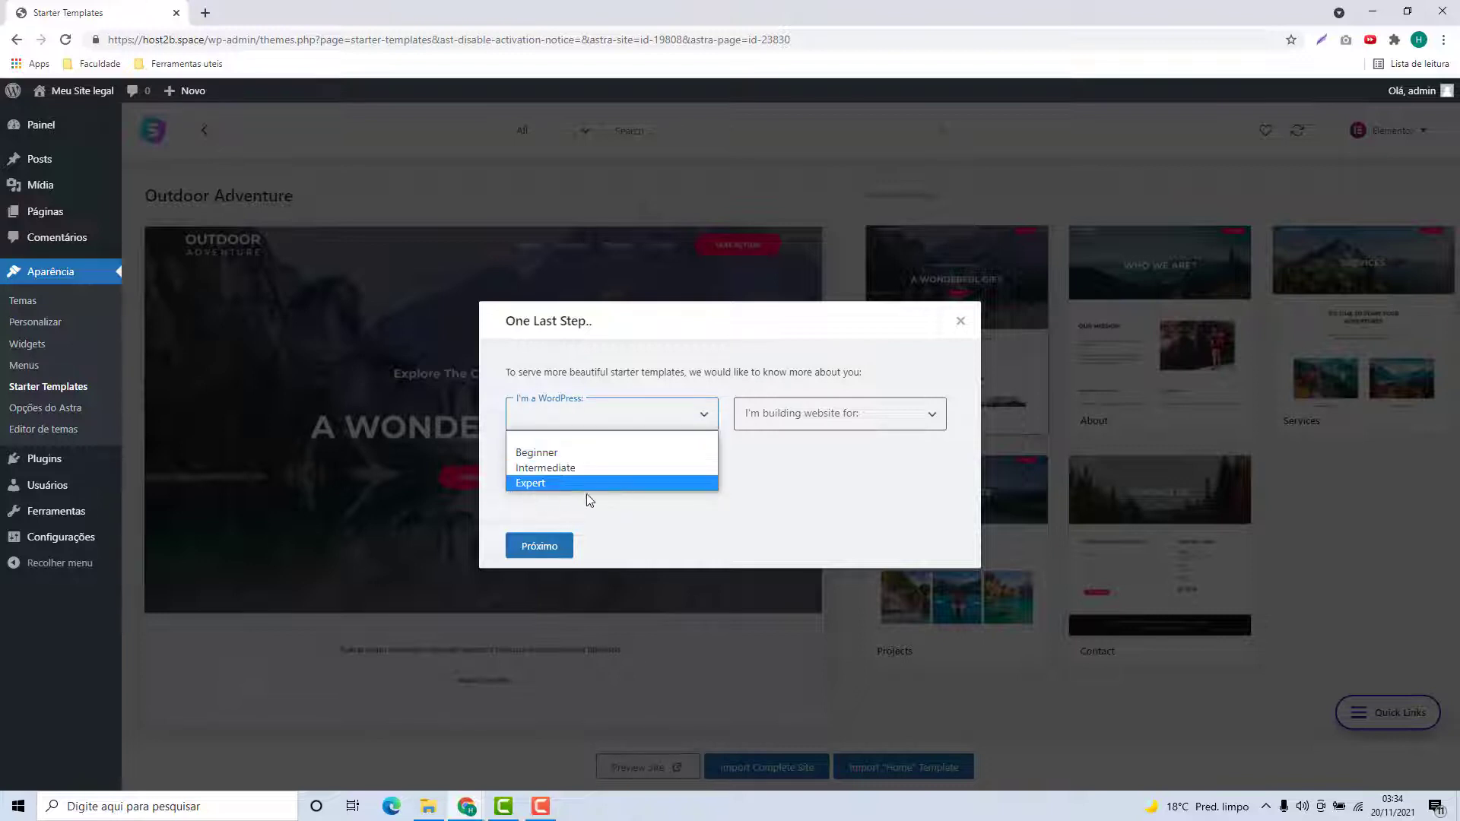
left_click(532, 452)
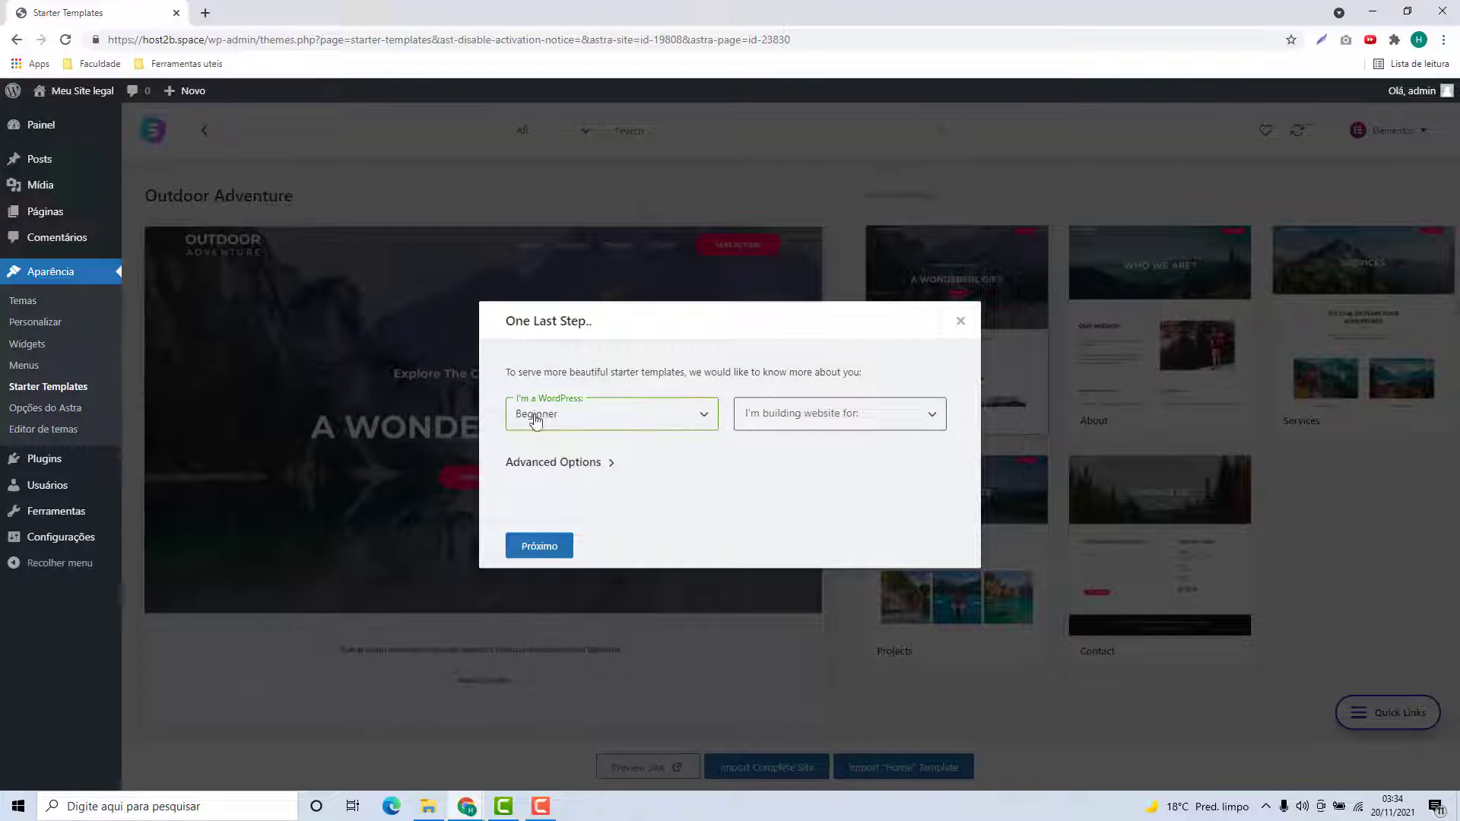
left_click(747, 424)
left_click(757, 419)
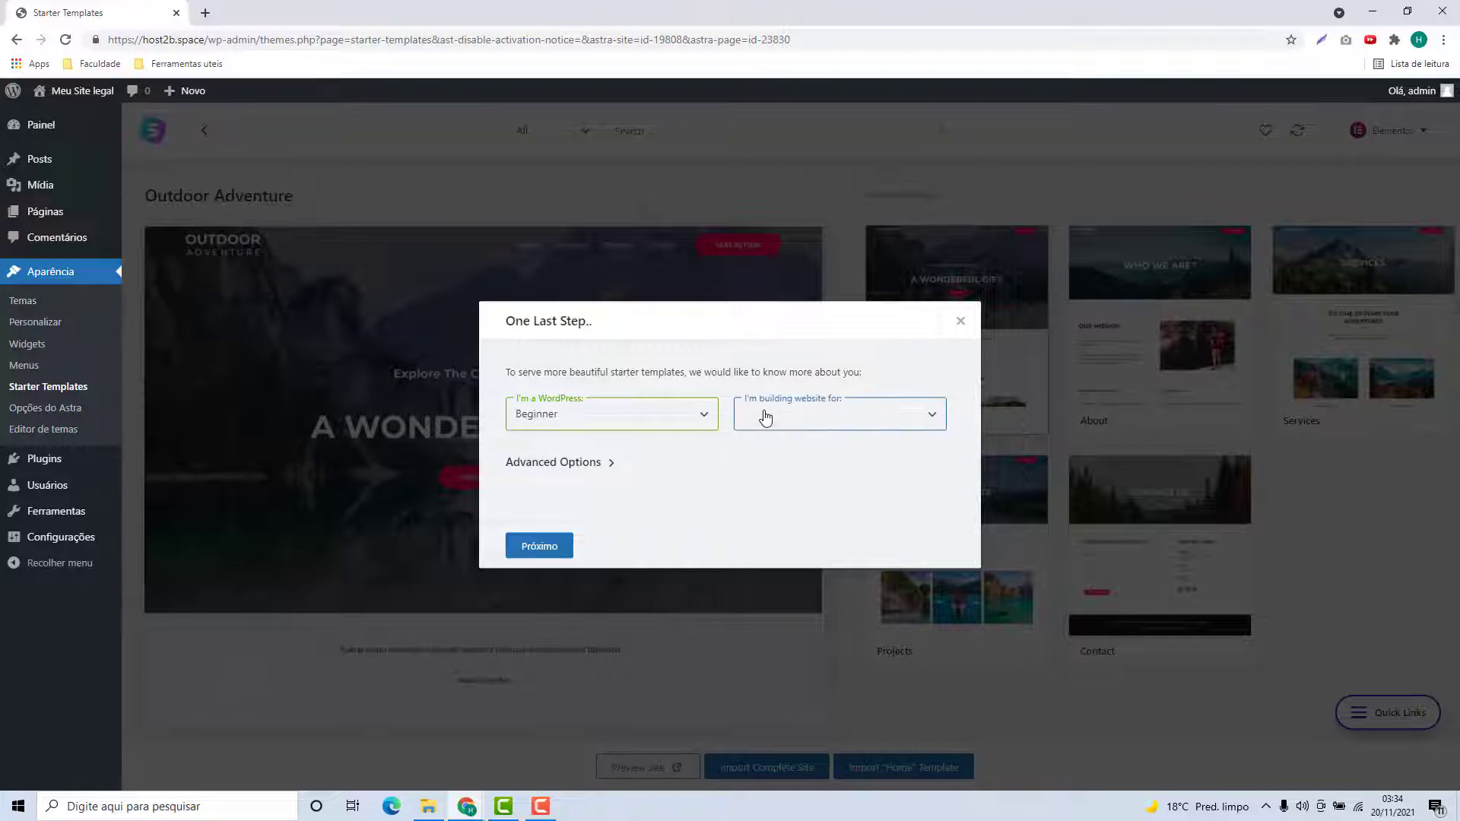
left_click(782, 426)
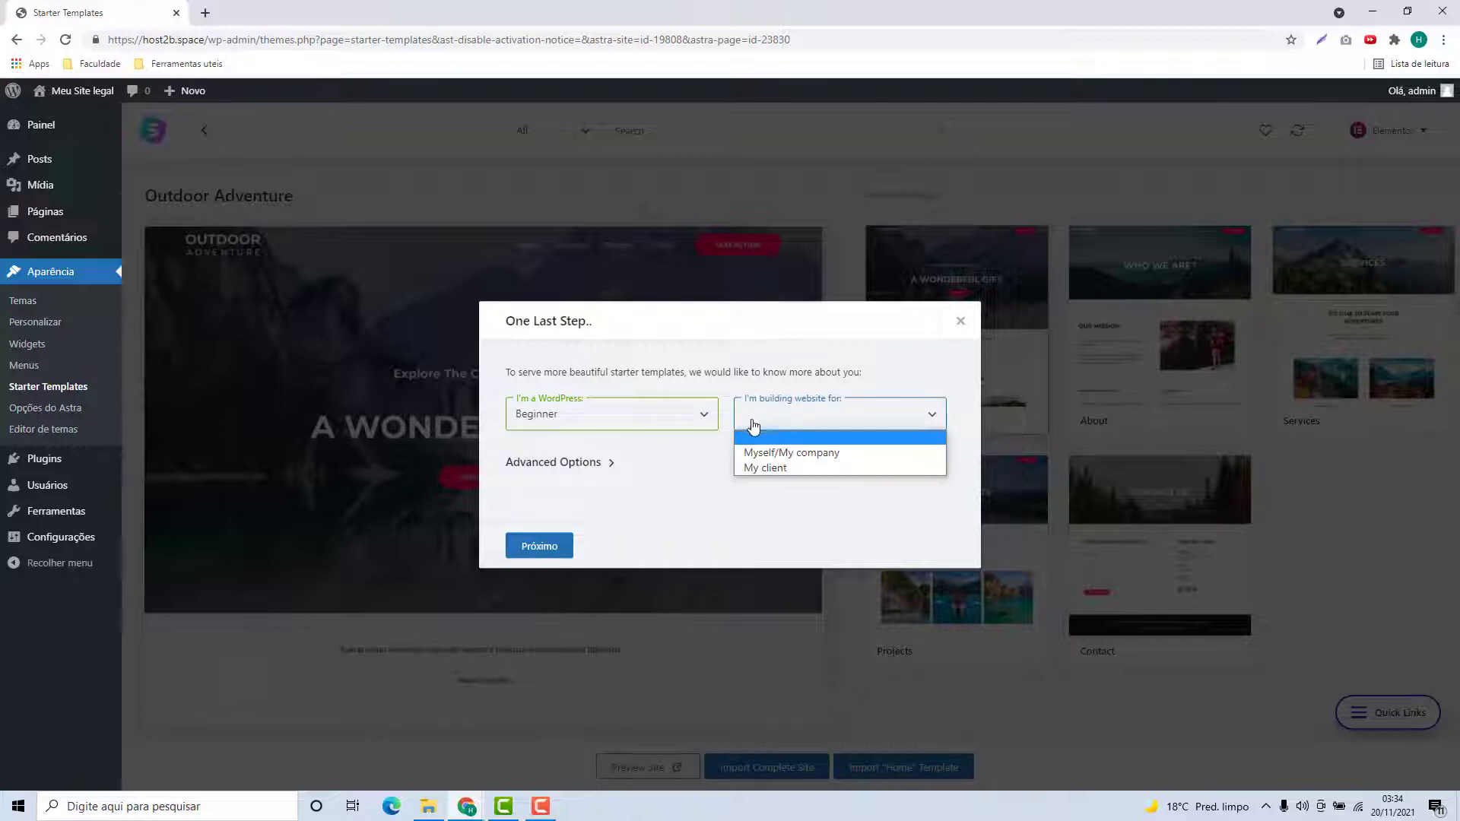
left_click(782, 454)
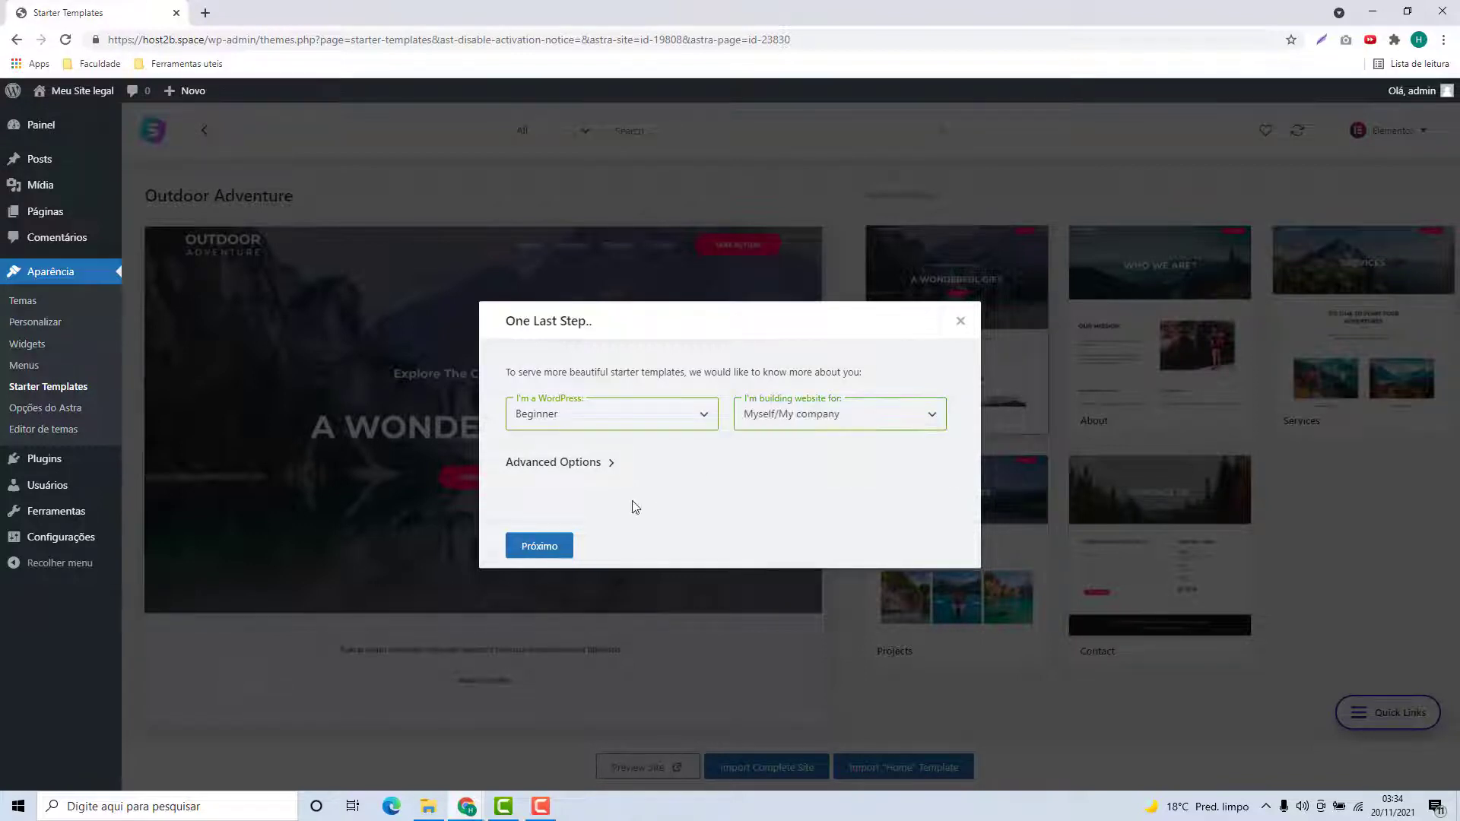
left_click(559, 539)
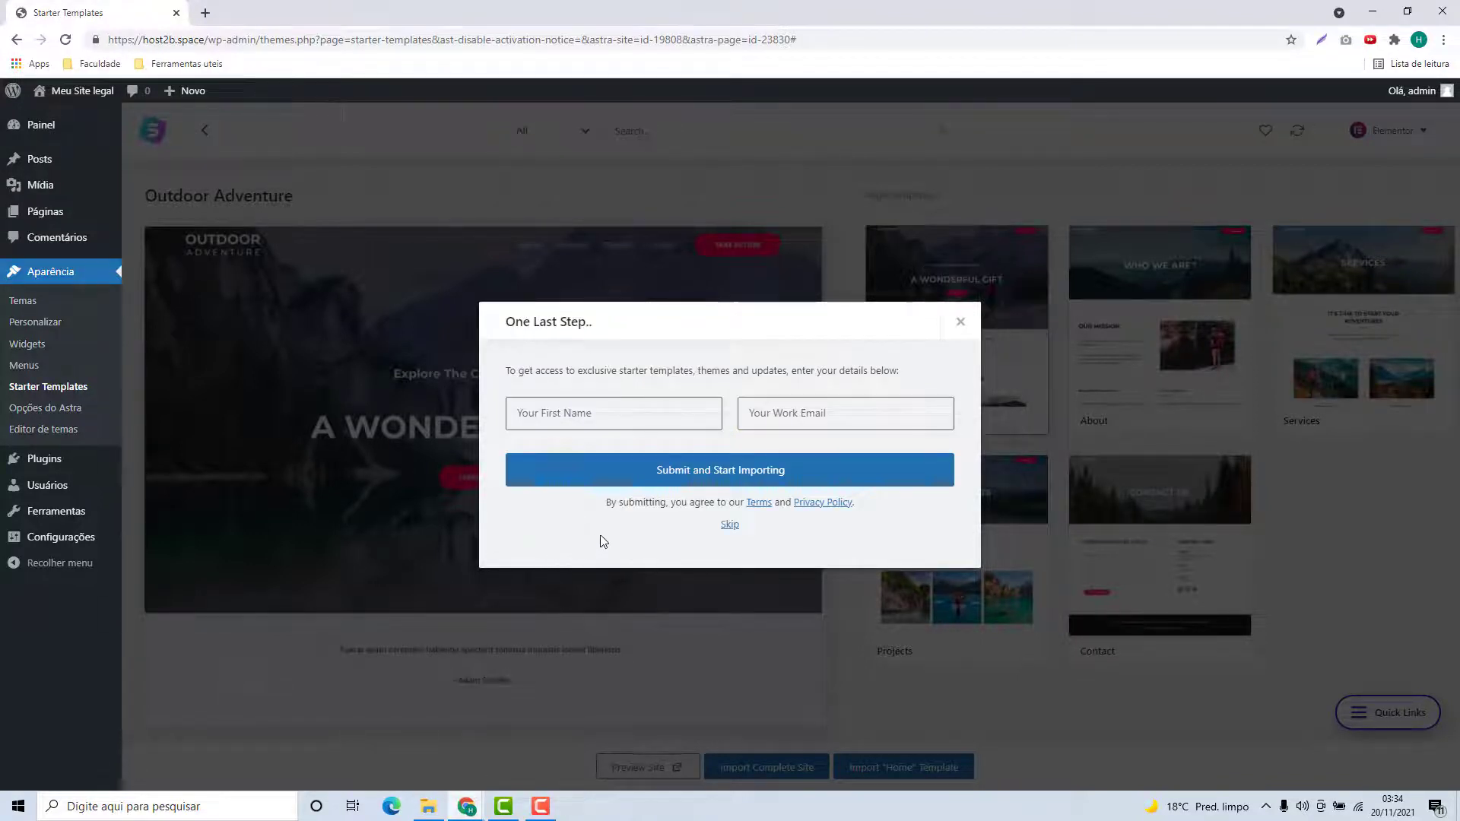
Skip entering the first name and work email and let the complete site import run
left_click(601, 420)
left_click(756, 415)
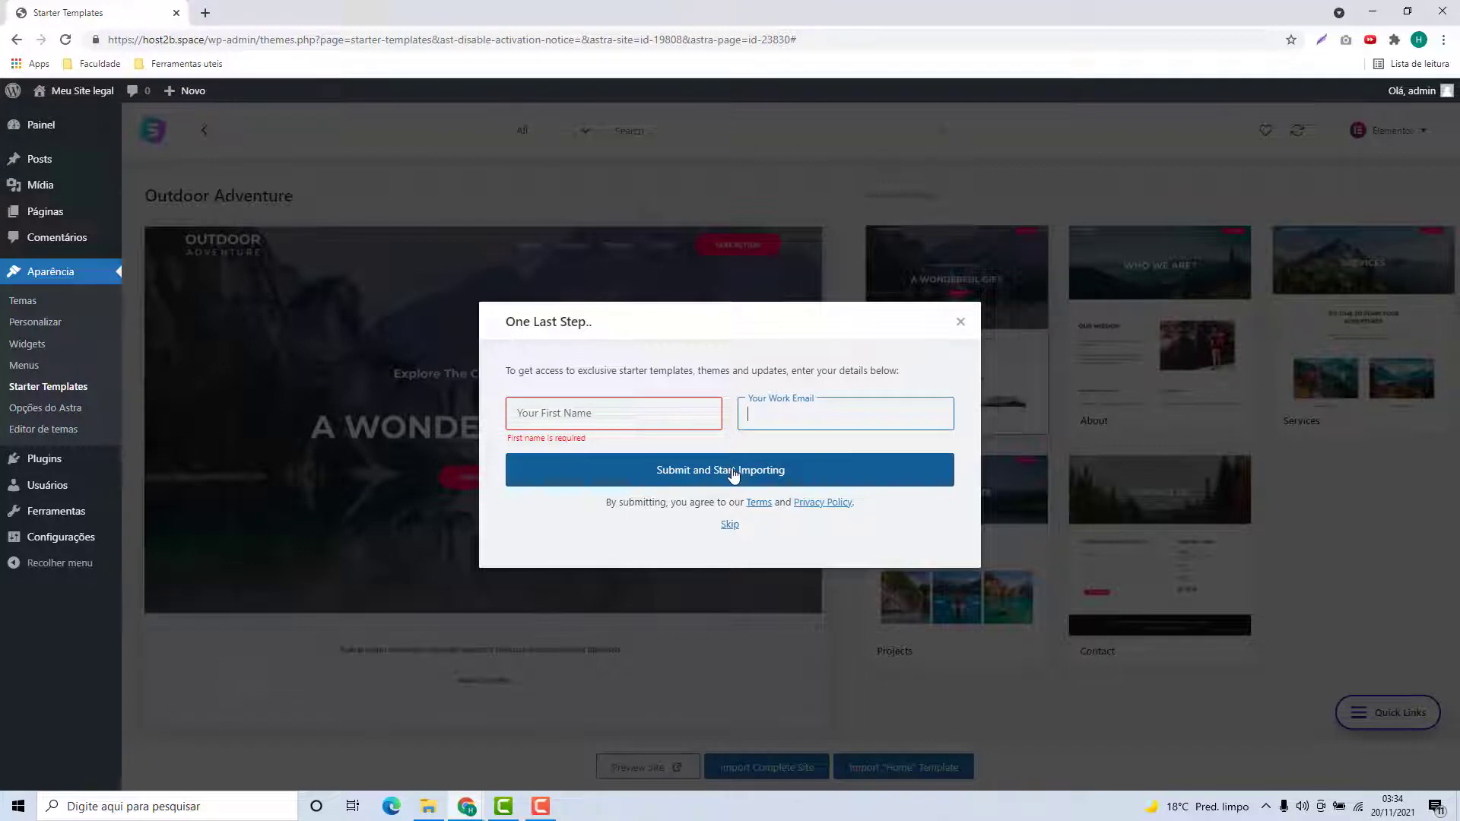
left_click(730, 527)
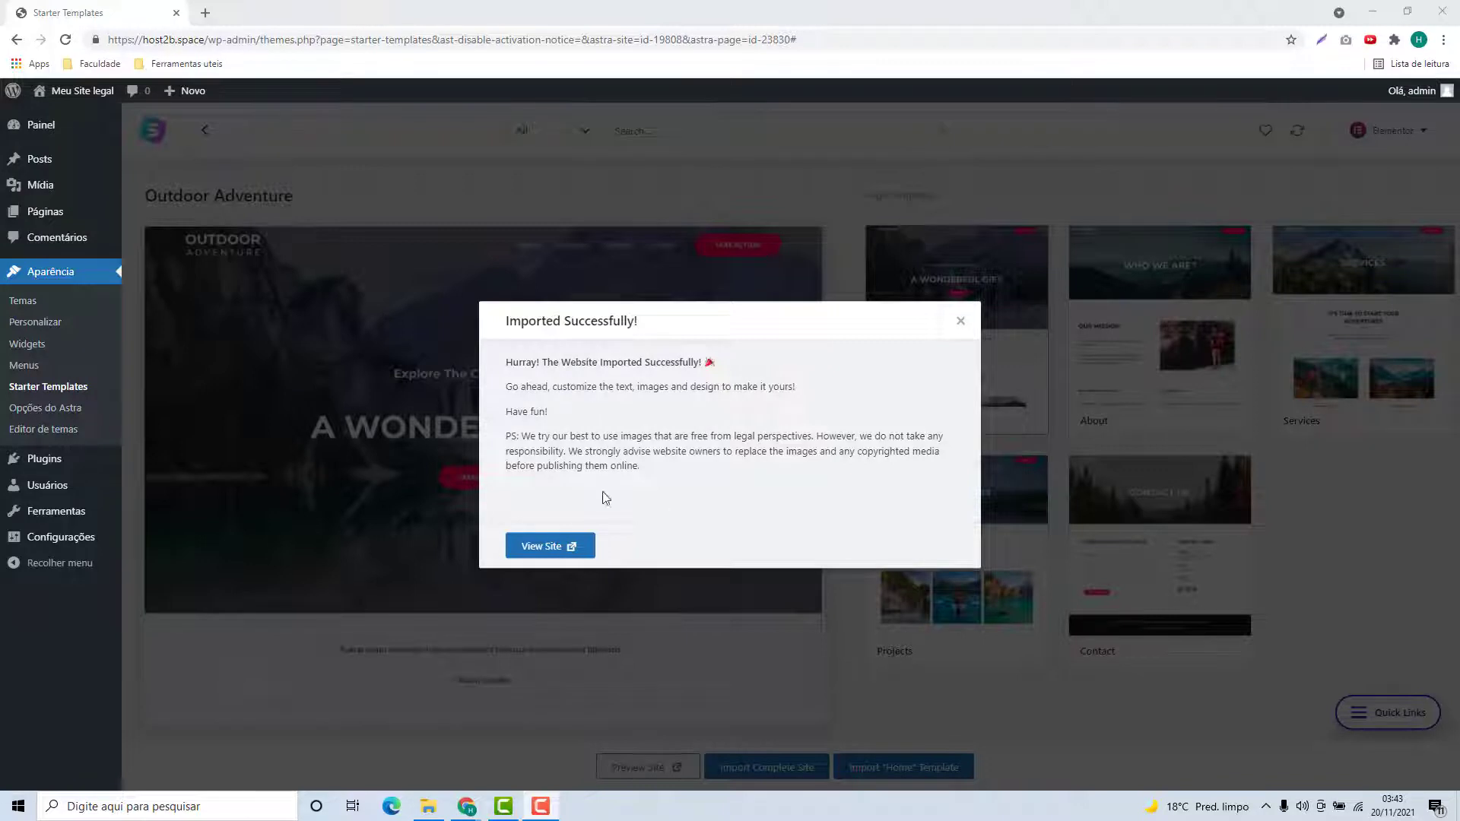
View the imported site and look through its home page from the hero section to the footer
left_click(553, 553)
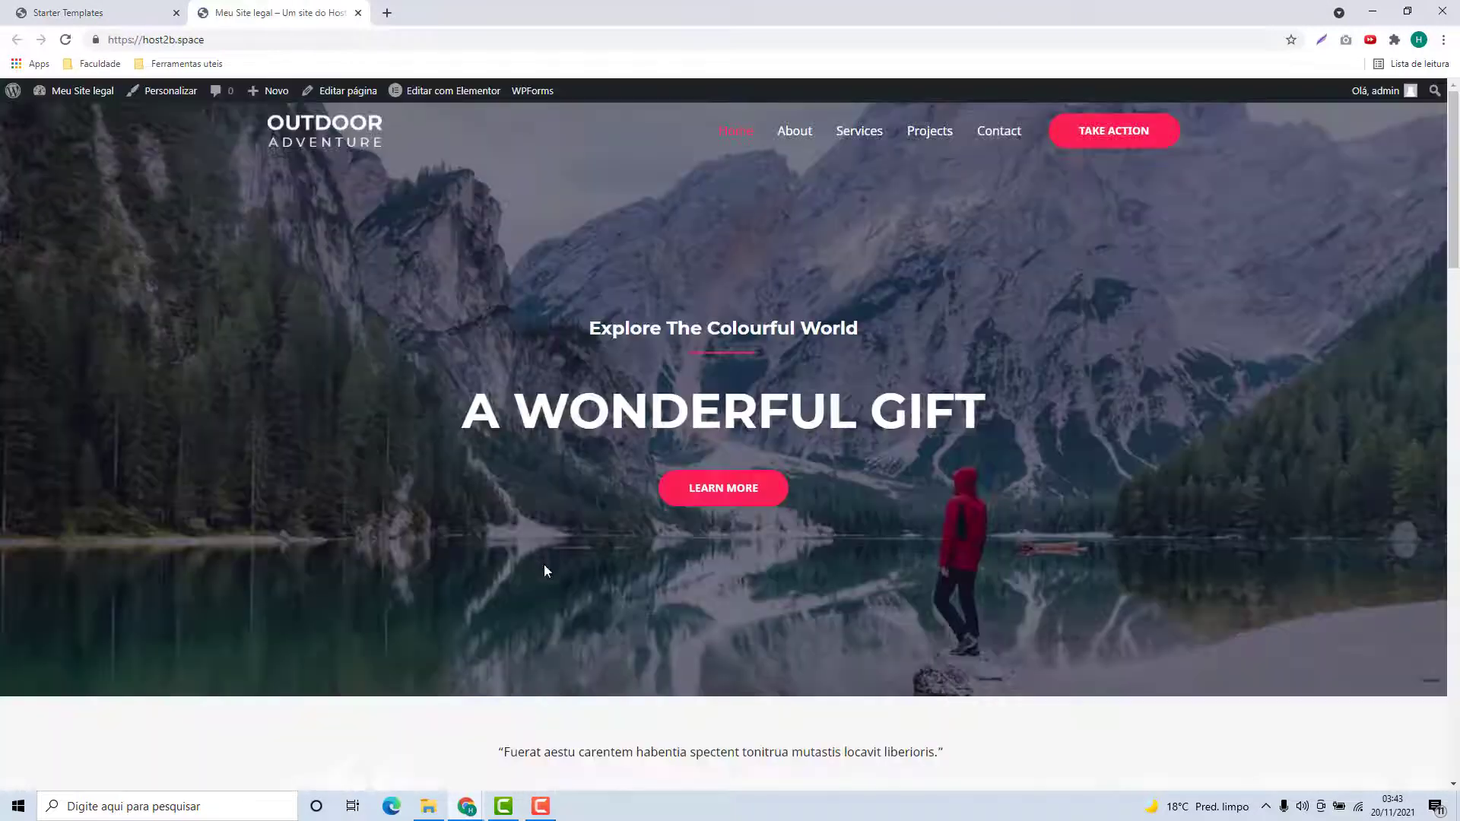
scroll(884, 318, "down", 15)
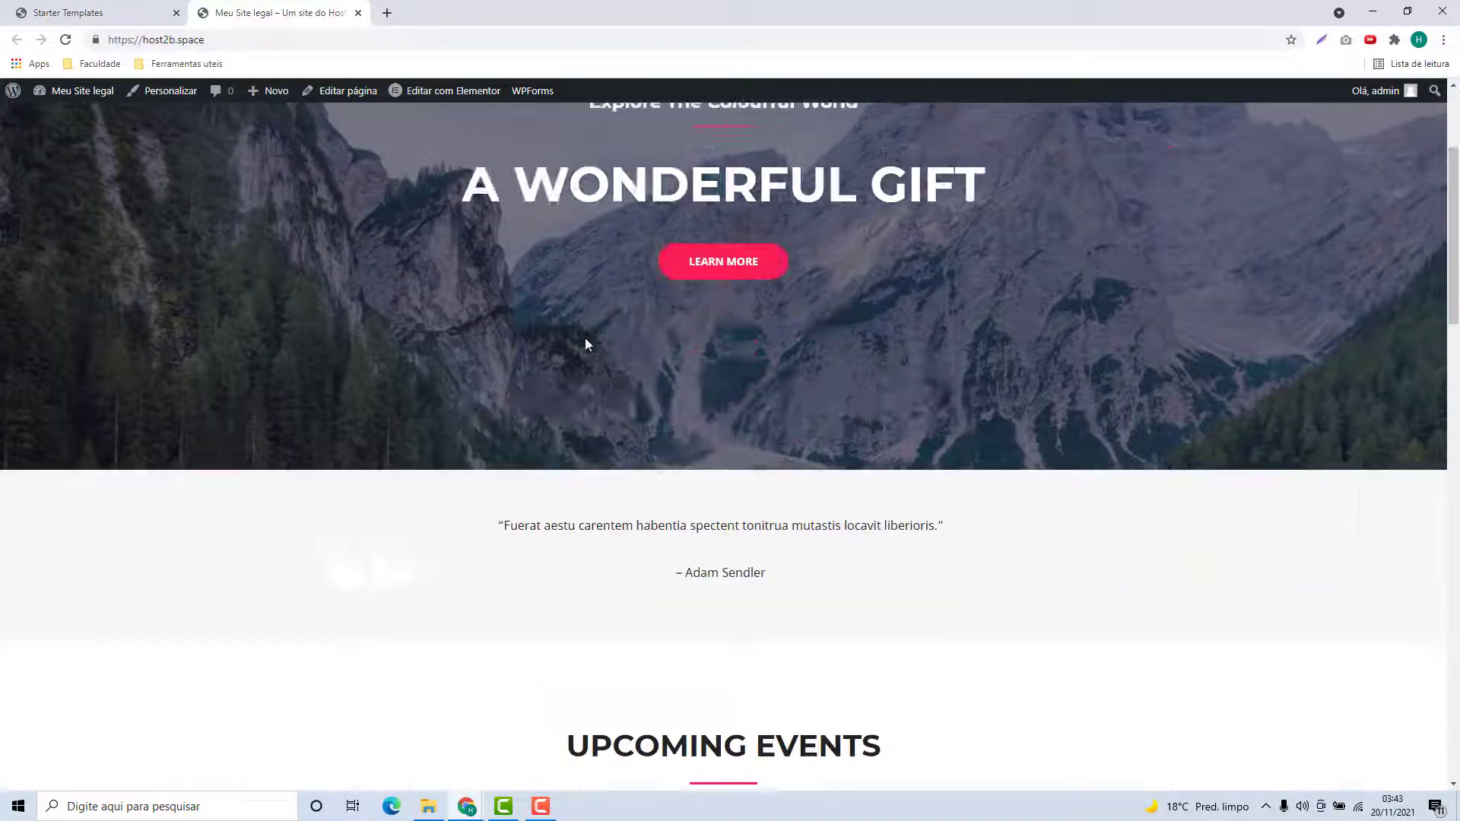
scroll(686, 392, "down", 8)
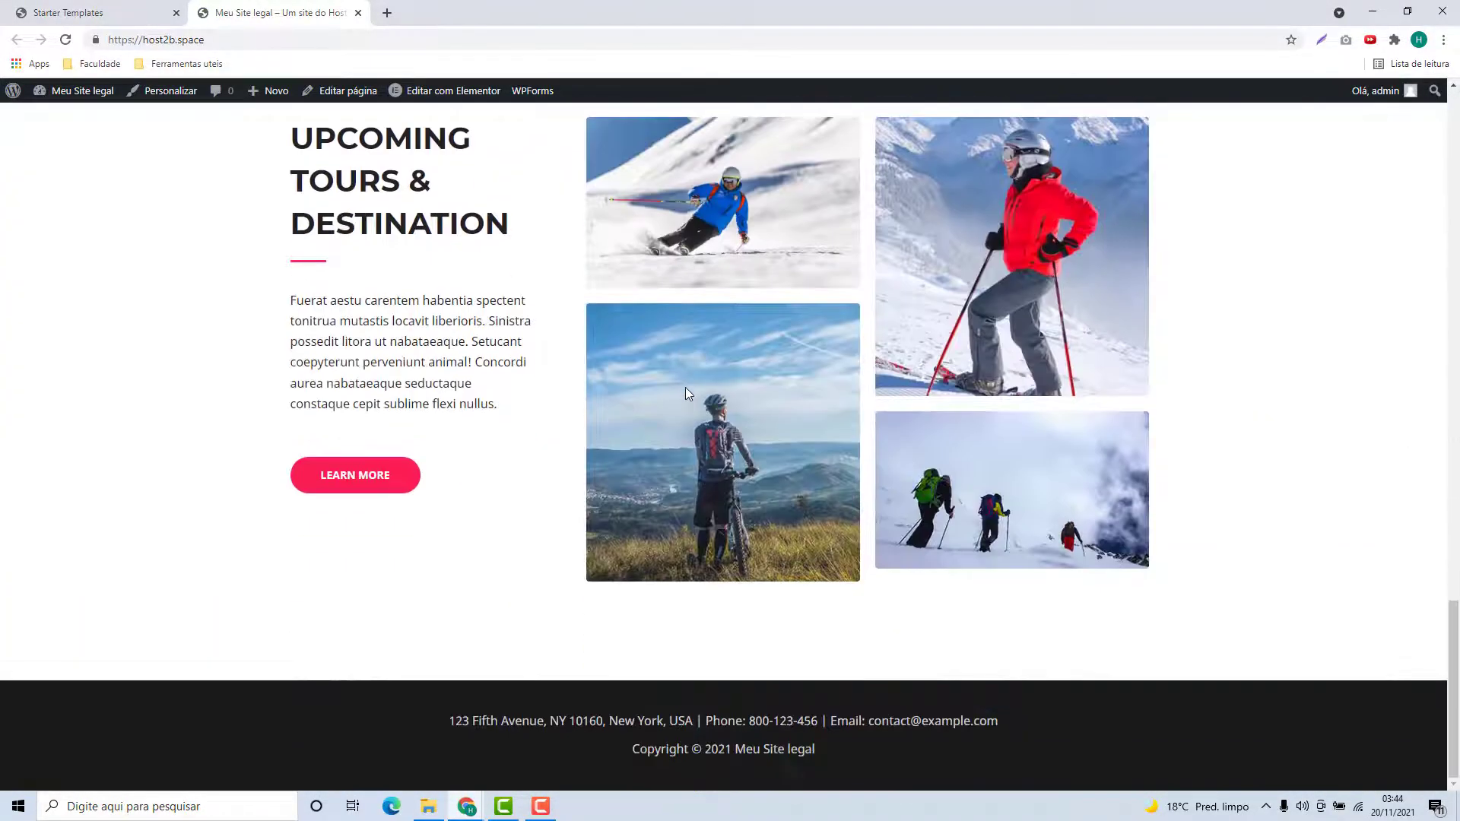
scroll(686, 392, "up", 20)
scroll(837, 323, "up", 2)
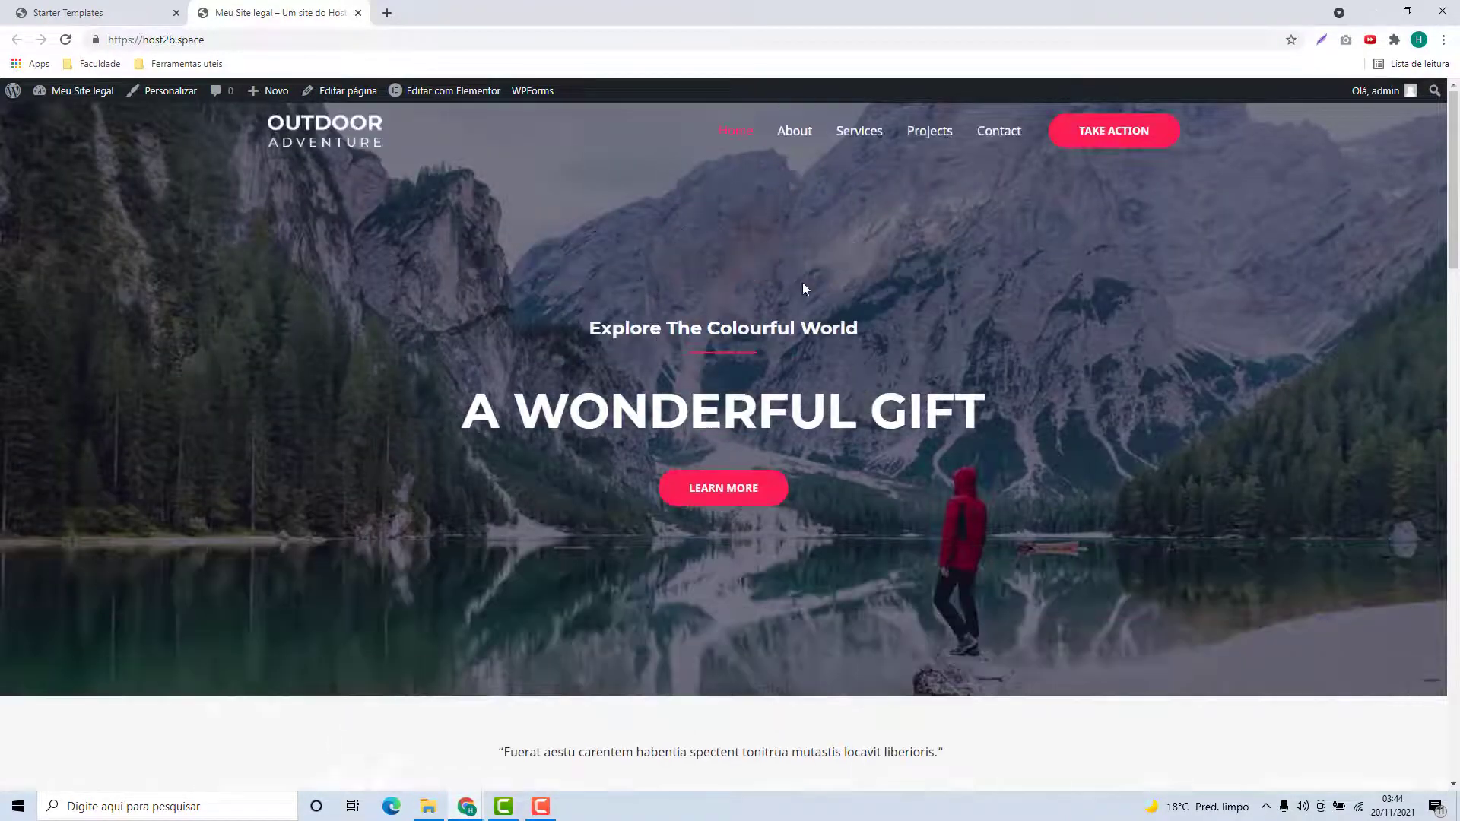
Return to the WordPress admin, dismiss the import success dialog and open the list of all pages
left_click(114, 22)
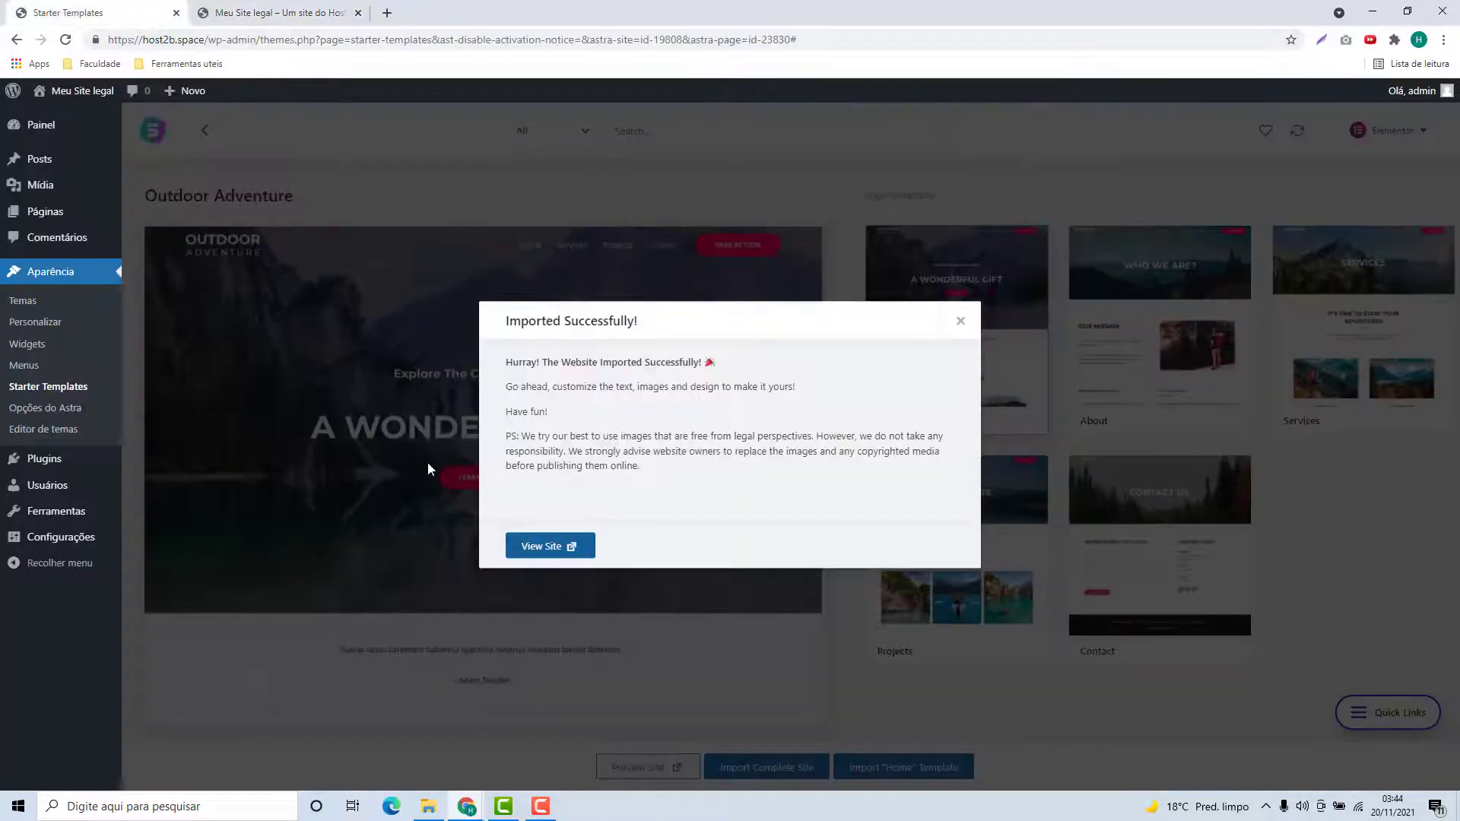
left_click(960, 320)
mouse_move(50, 216)
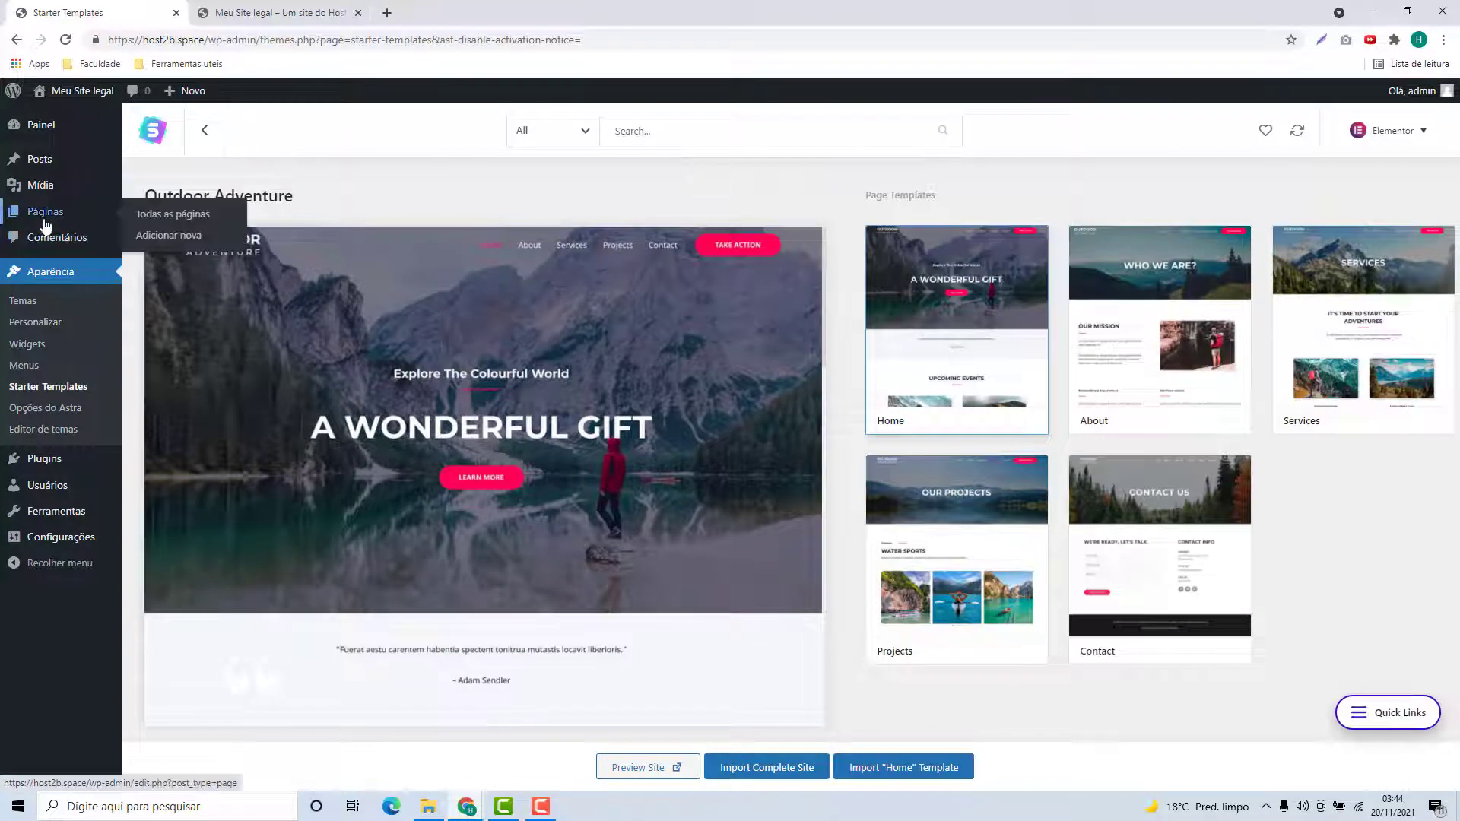
left_click(42, 221)
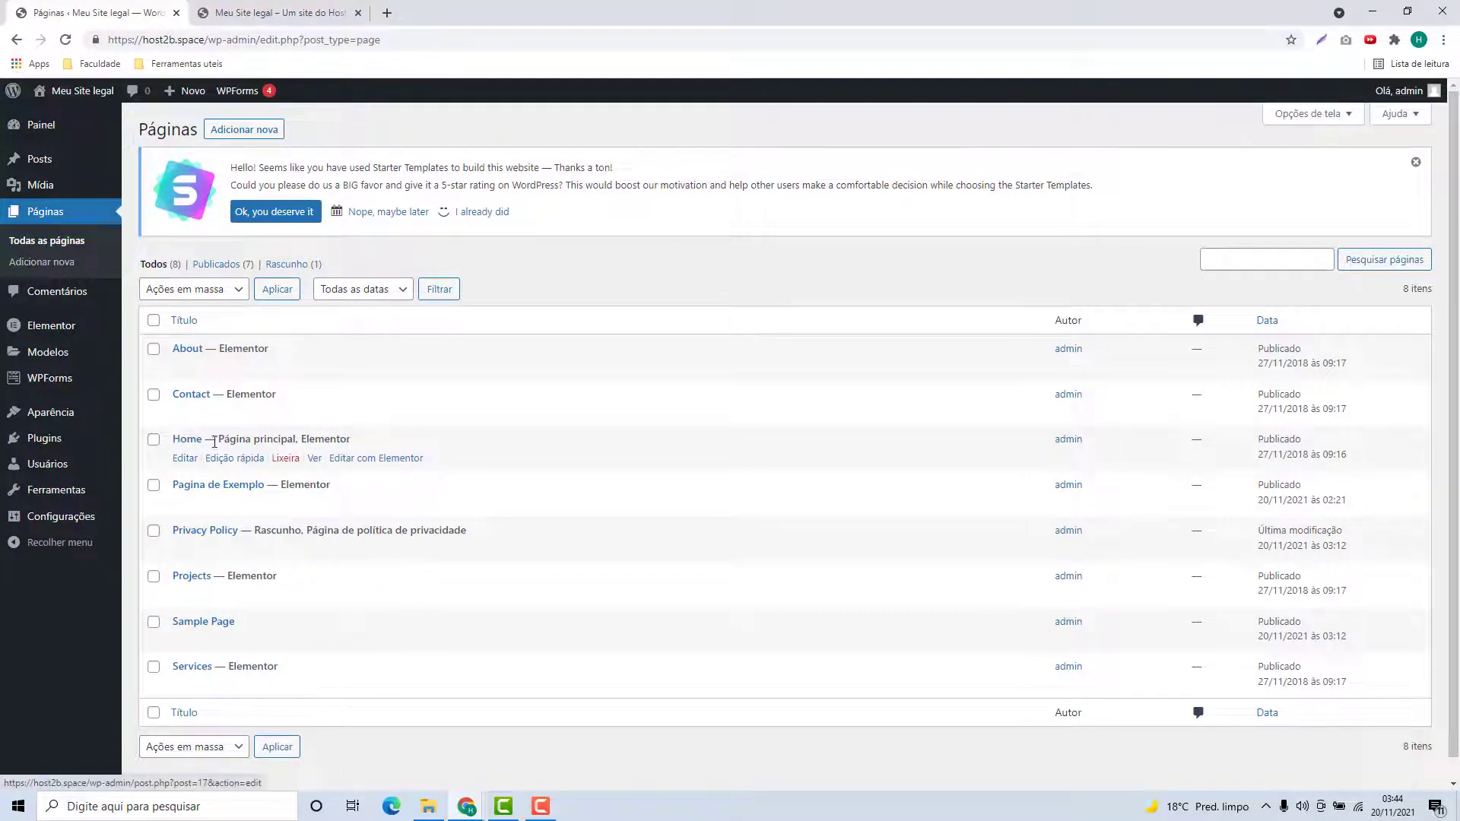
Compare the live home page with the page list, and open the Home page for editing with Elementor
left_click(274, 13)
scroll(837, 381, "down", 12)
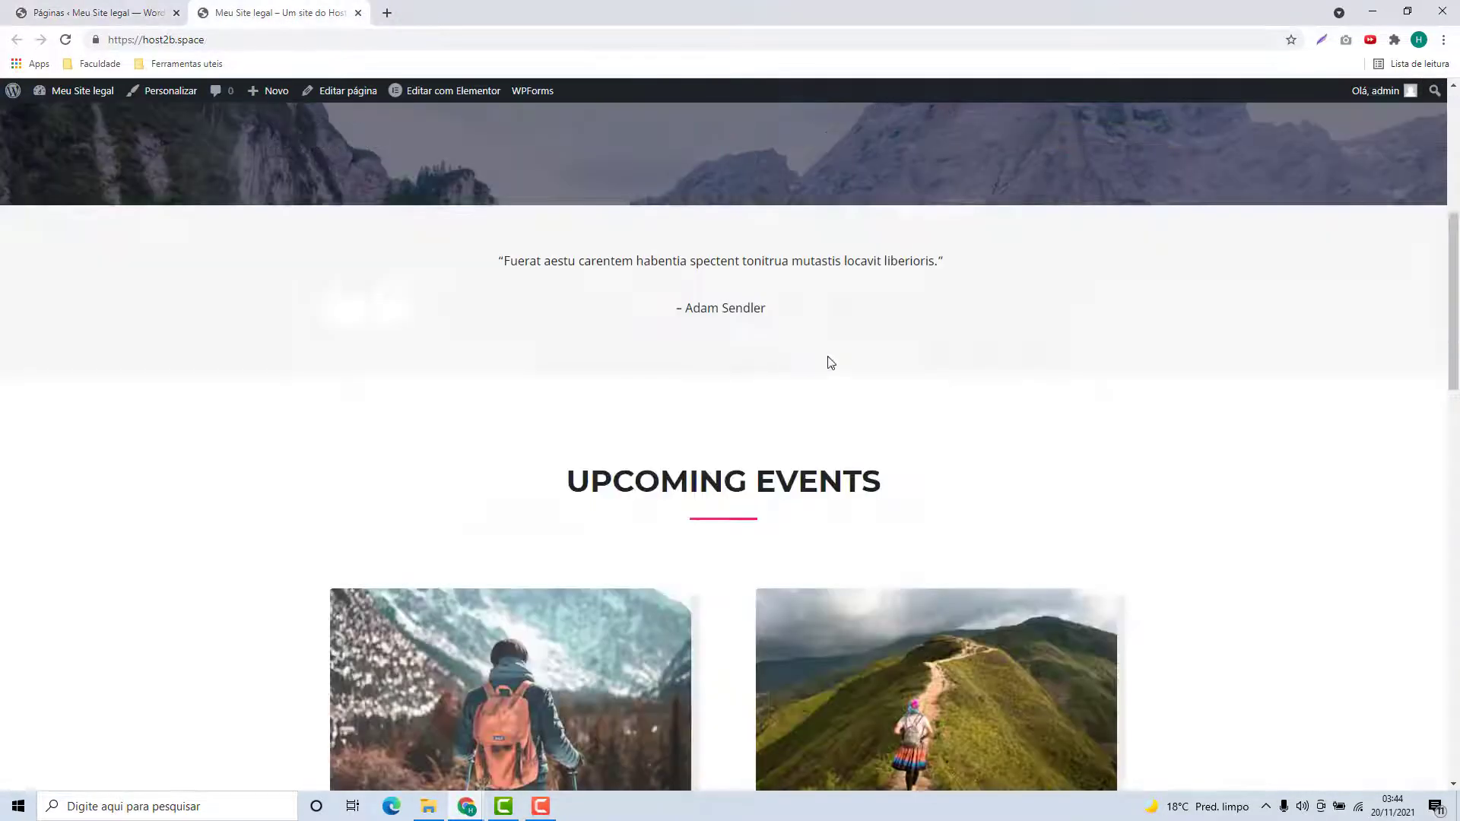
key("ctrl+Tab")
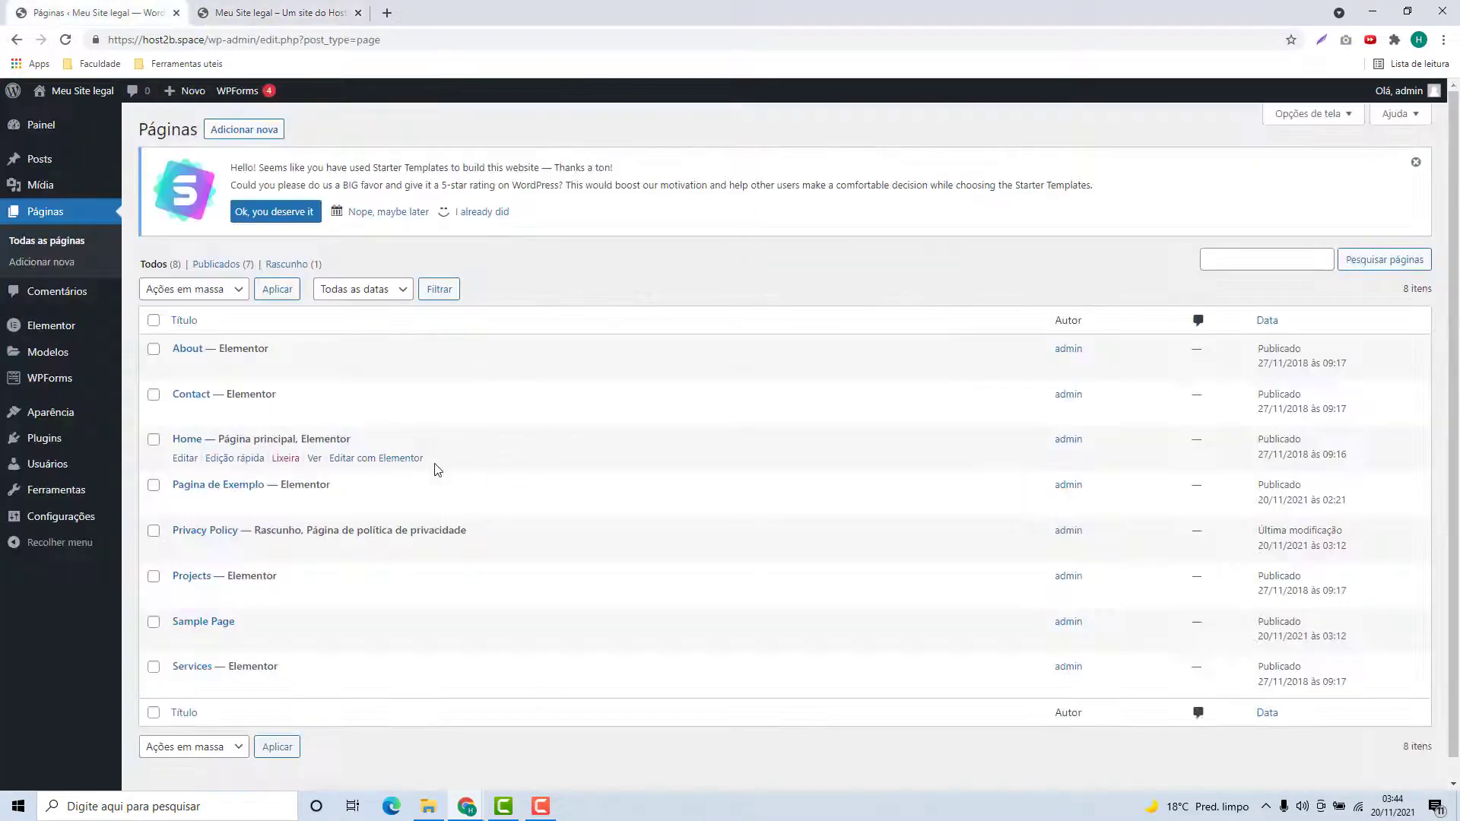
left_click(376, 458)
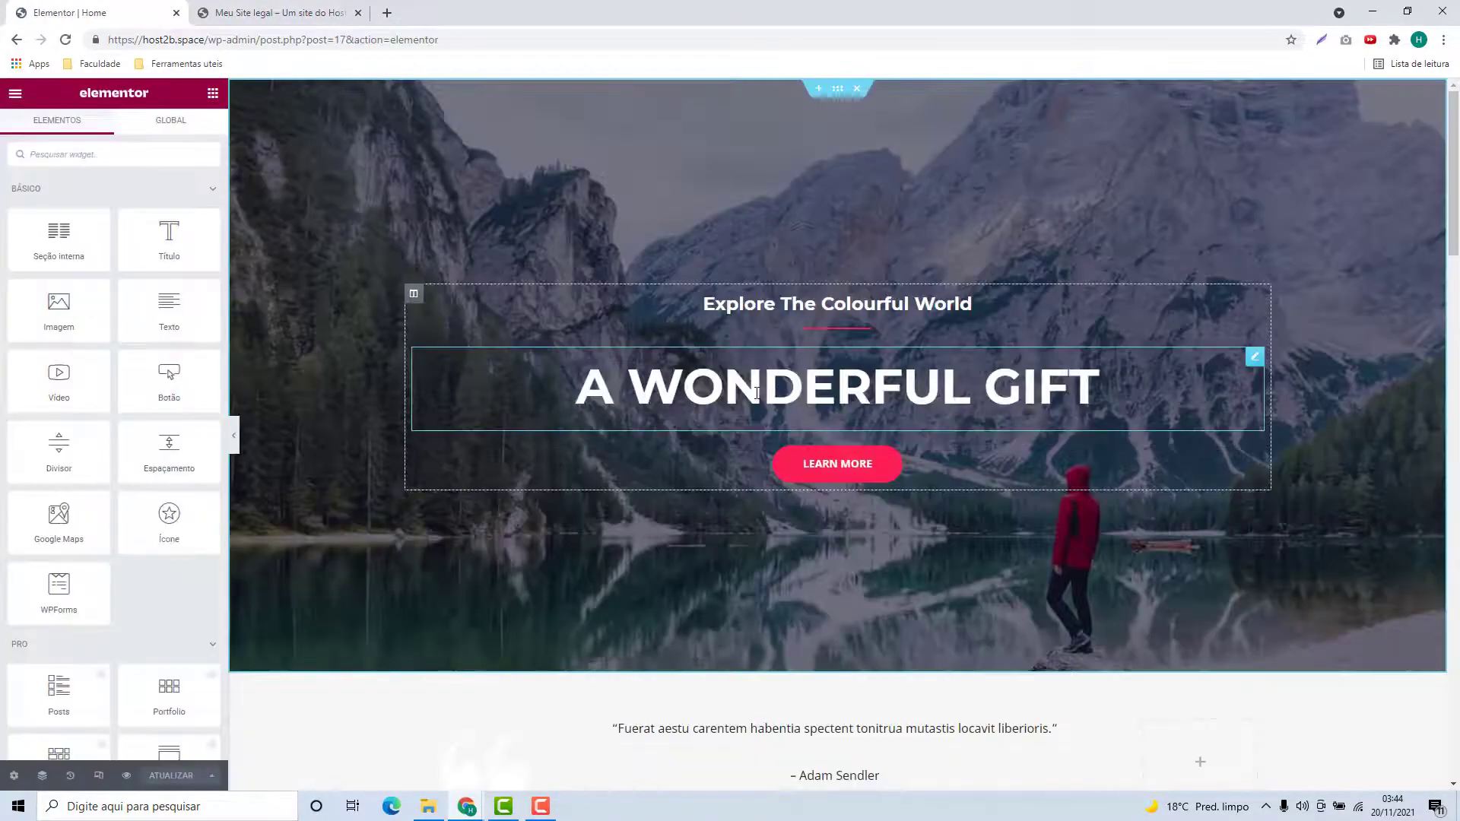
Replace the hero section's main heading "A Wonderful Gift" with "Meu site legal"
triple_click(757, 393)
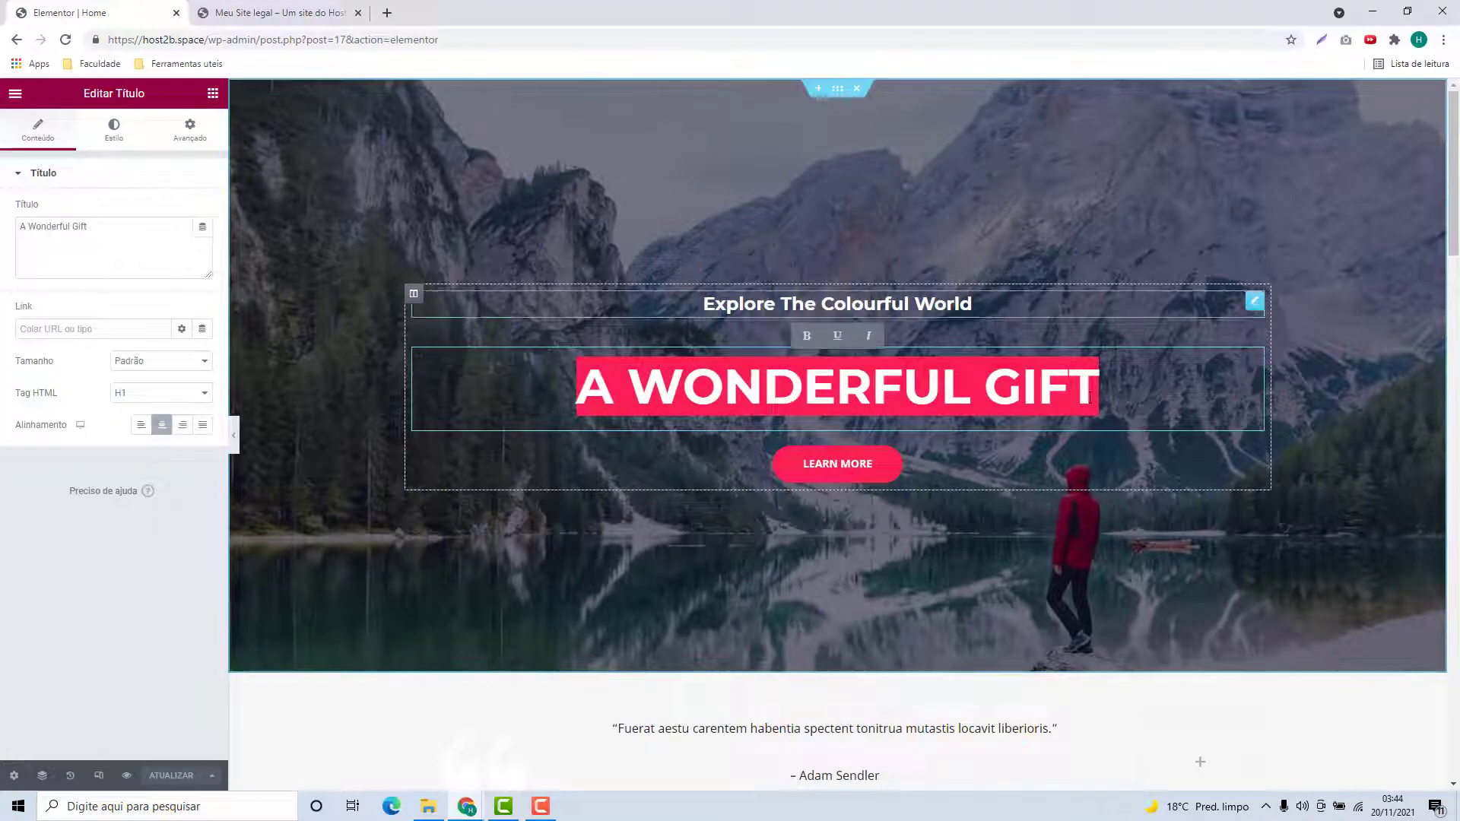
scroll(1133, 440, "down", 20)
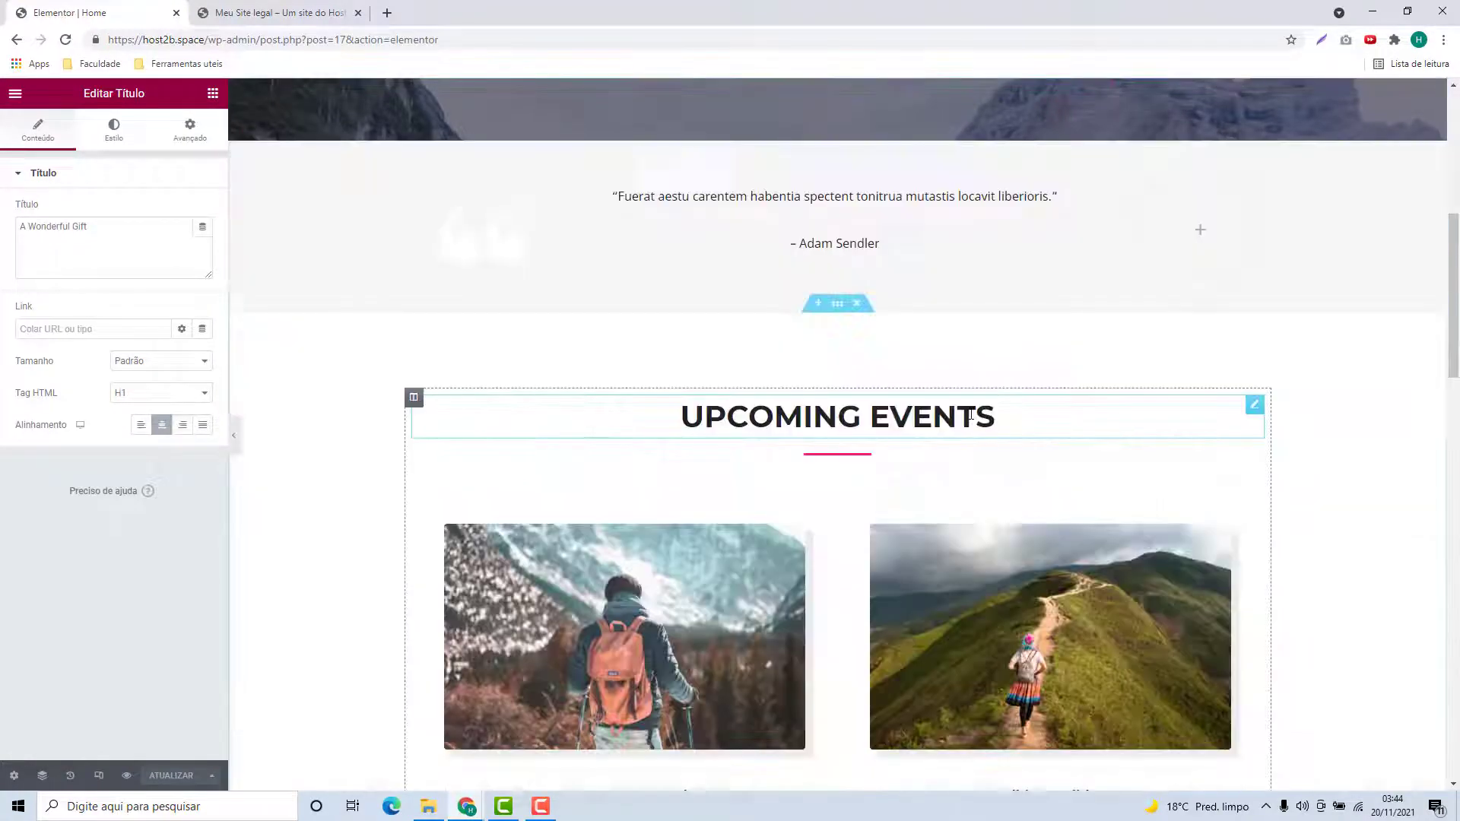
scroll(857, 461, "up", 20)
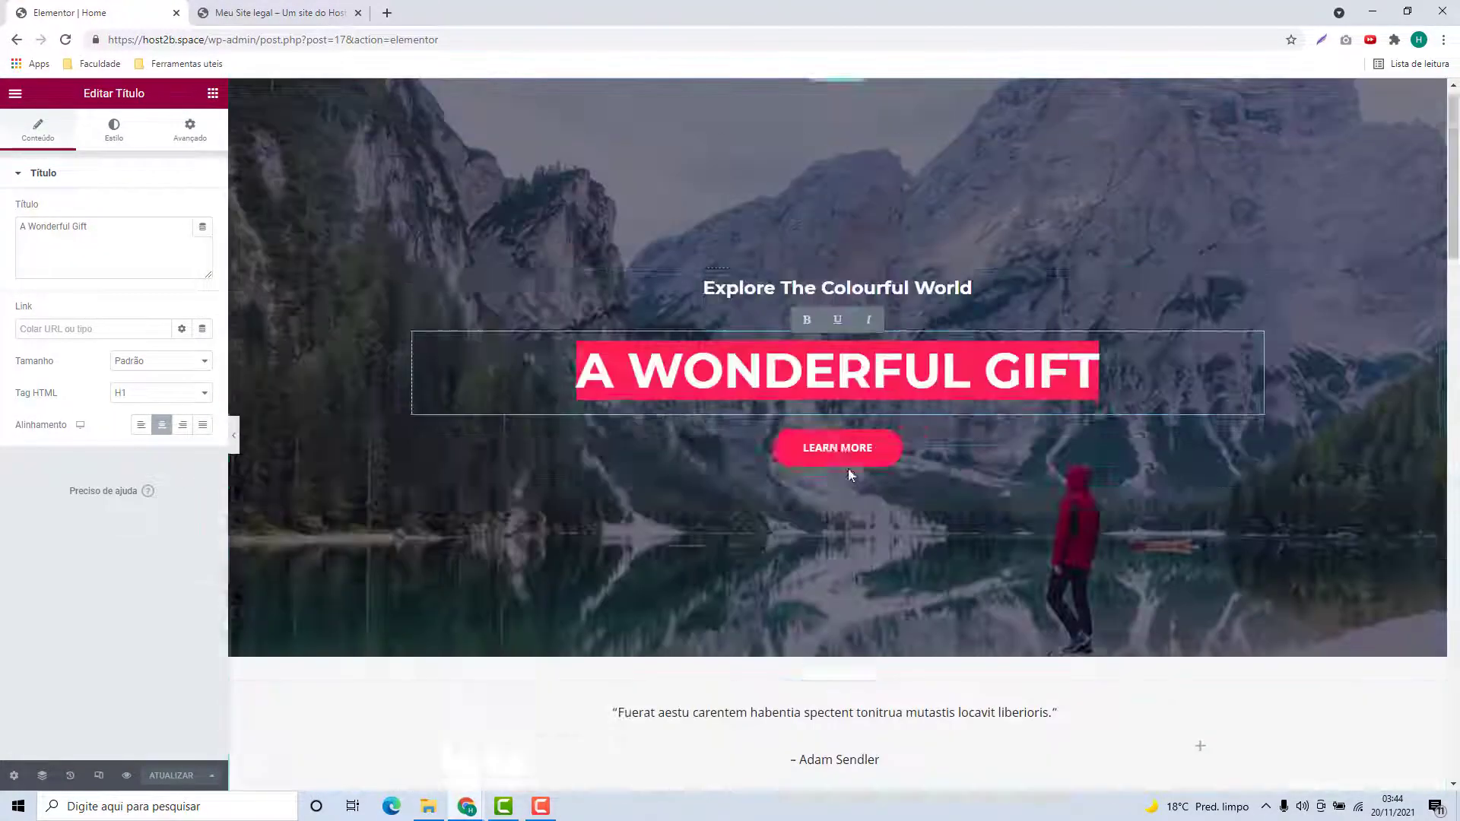
double_click(829, 401)
triple_click(610, 357)
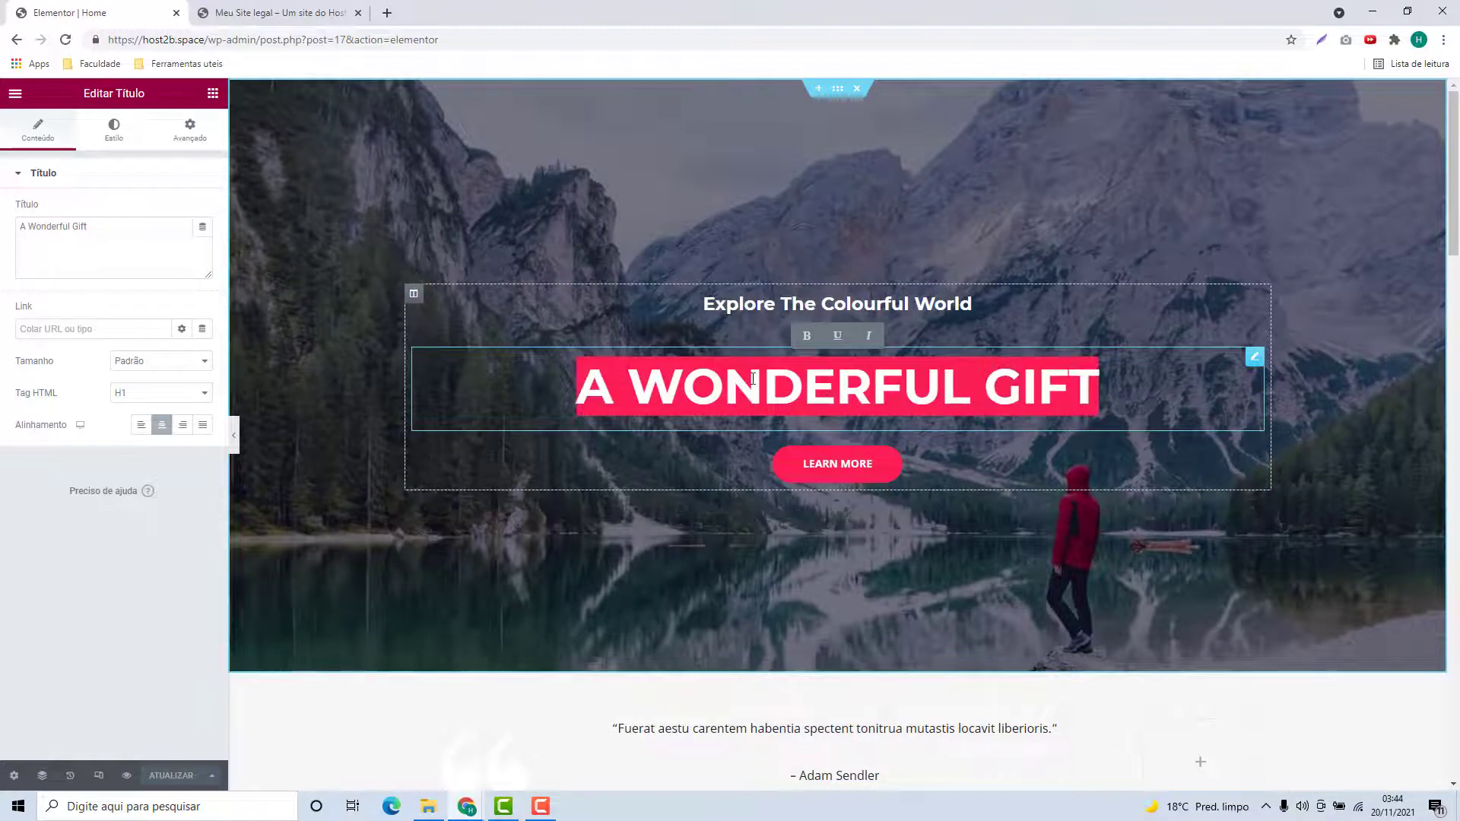
type("Meu site lega")
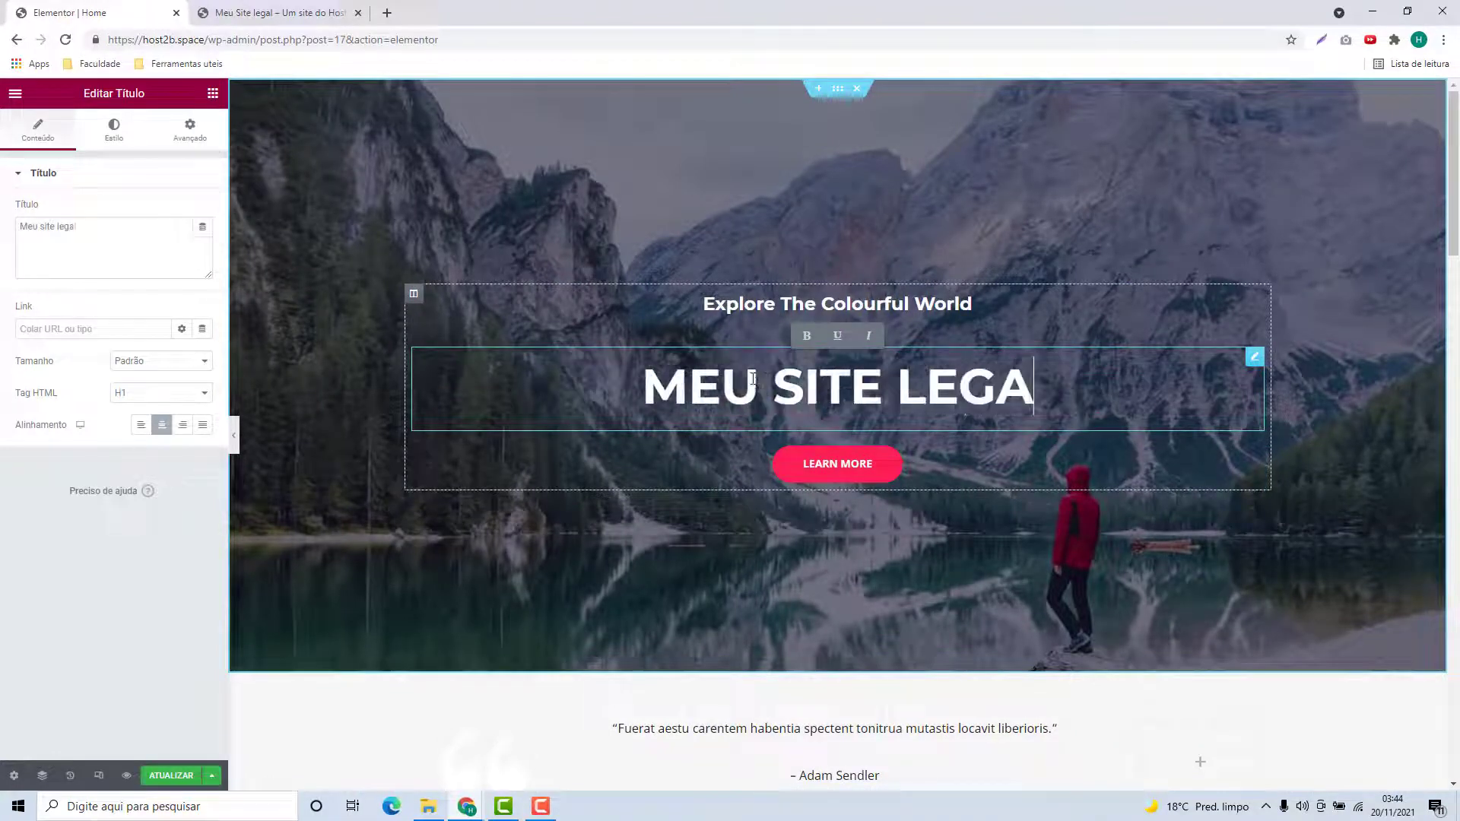
type("l")
Replace the small heading above the hero title with "Conhecendo um novo mundo"
left_click(791, 307)
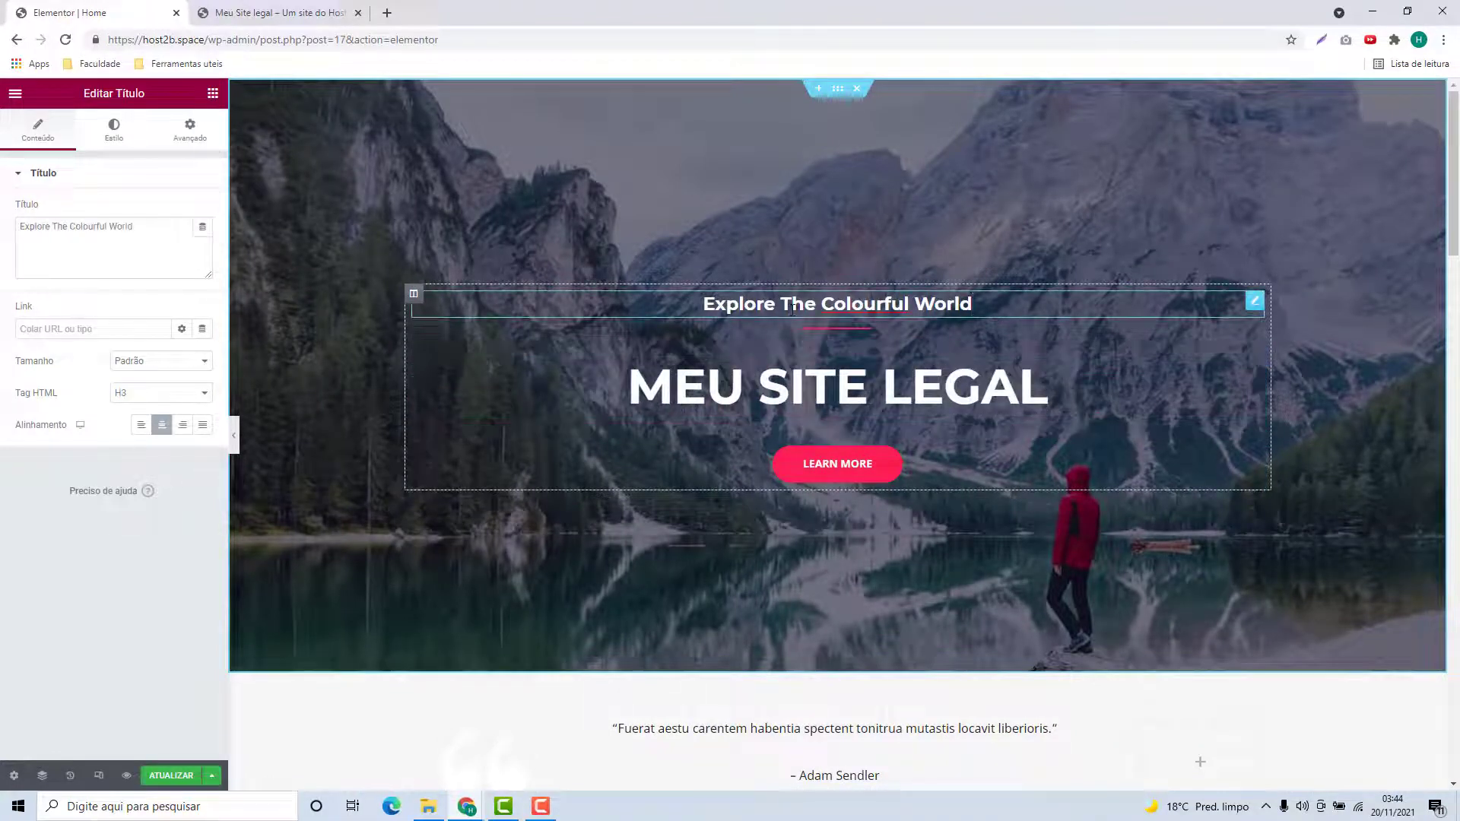
triple_click(790, 305)
key("BackSpace")
type("Conhecendo um novo mundo")
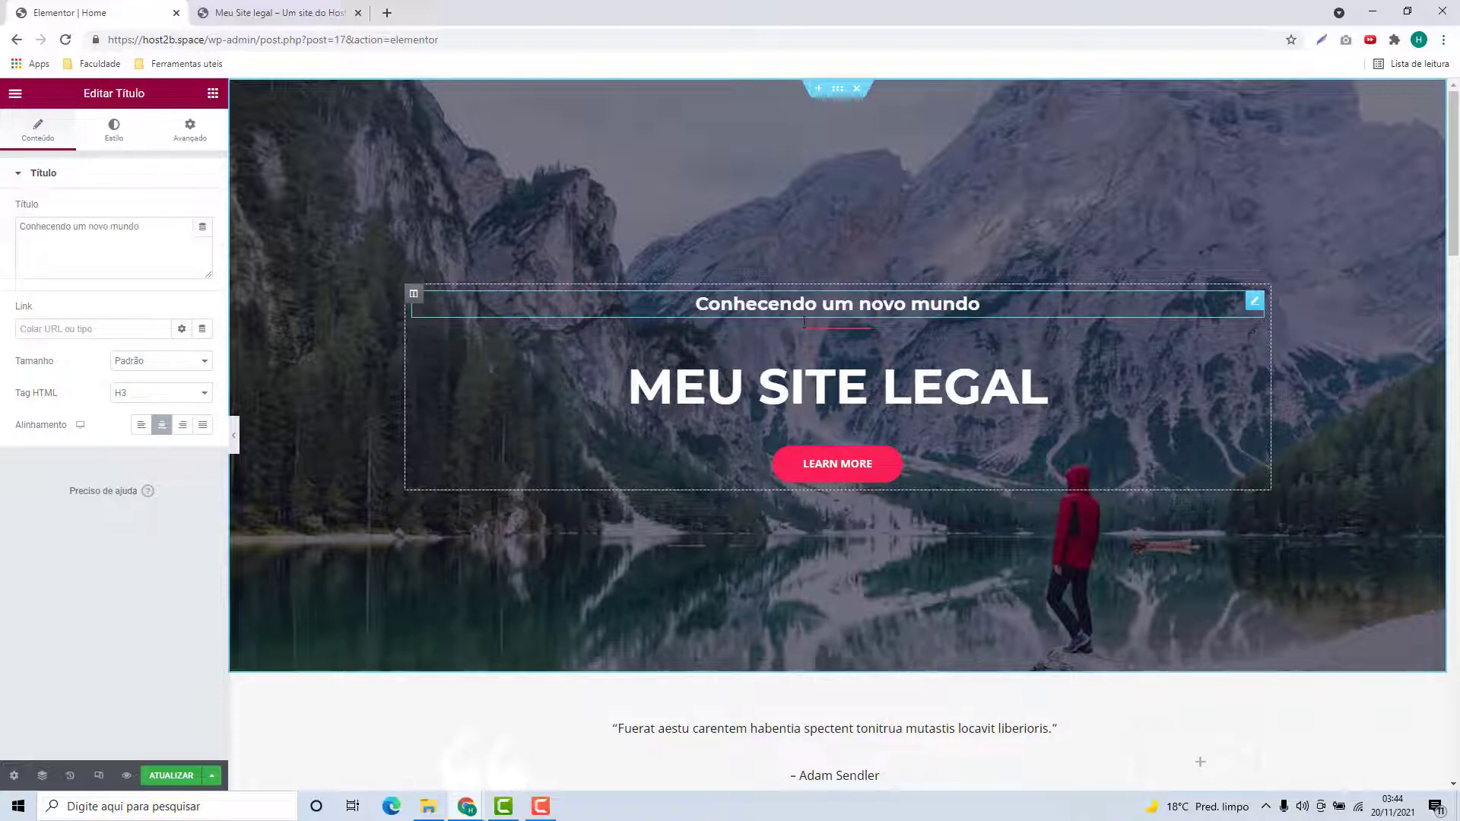
Set the hero button's text to "Conheça mais" and review the rest of the Home page
scroll(882, 395, "down", 5)
scroll(882, 396, "up", 5)
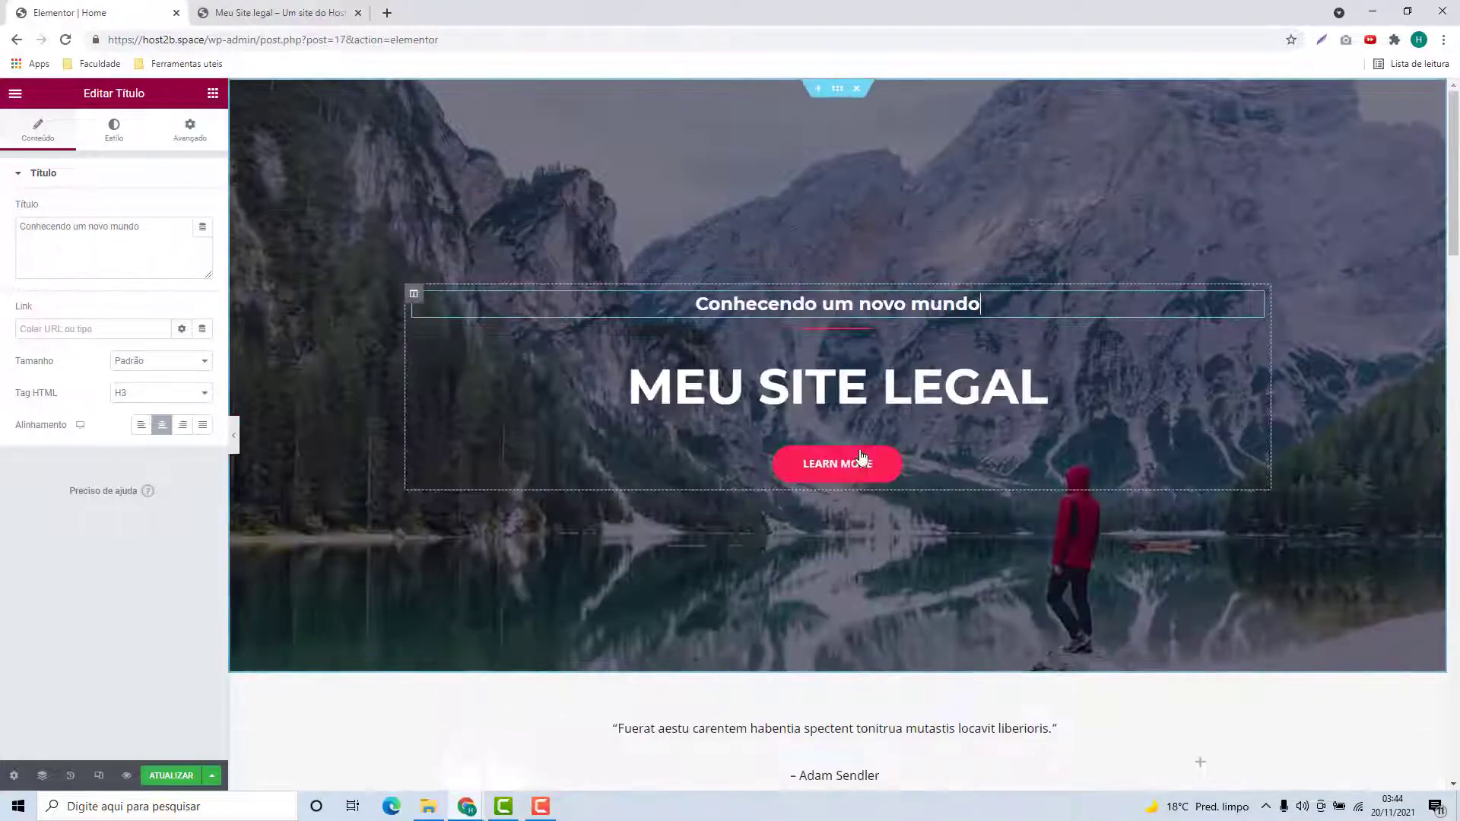
left_click(840, 472)
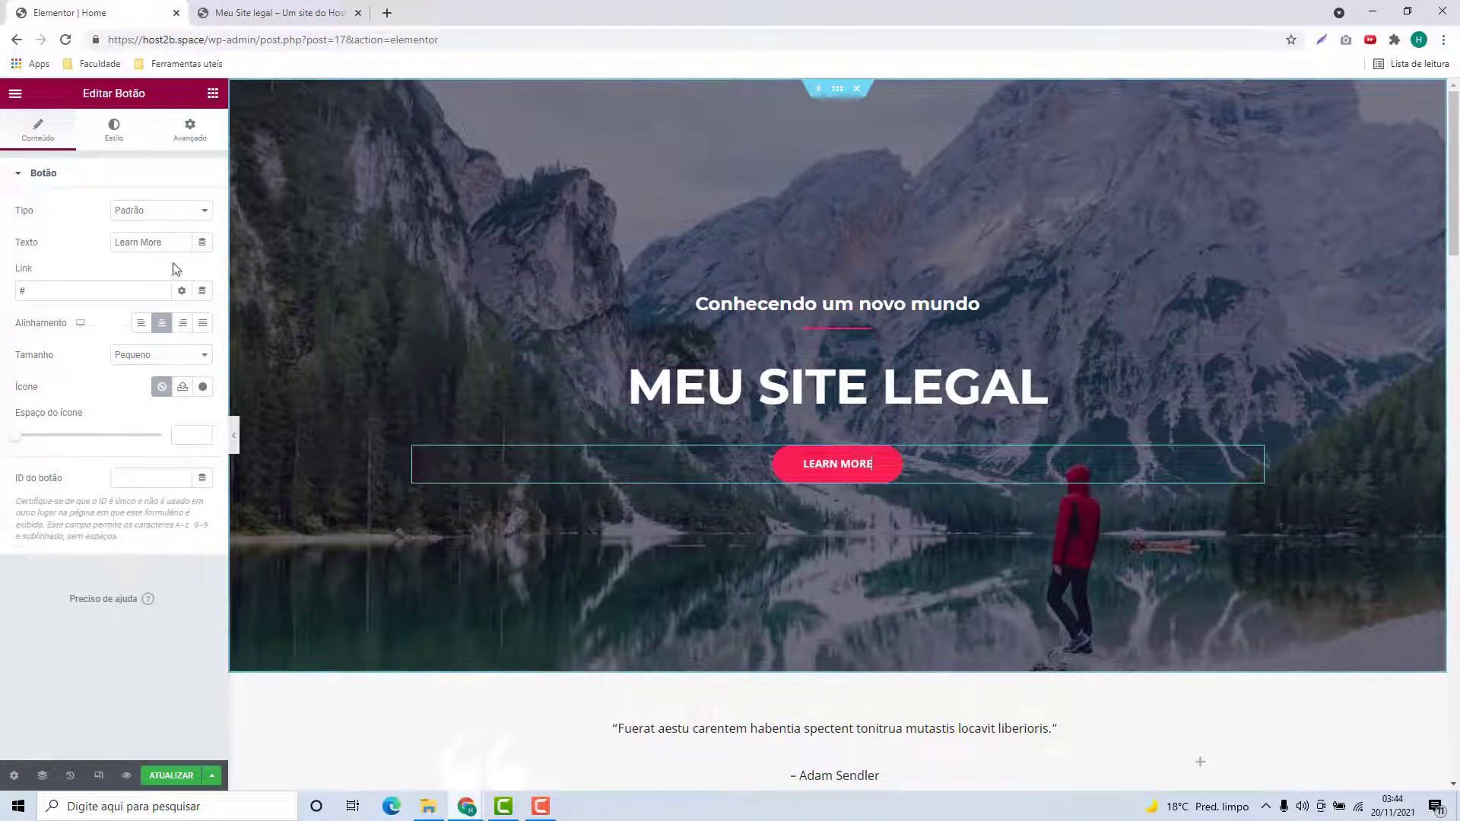
triple_click(151, 240)
type("Conheça mais")
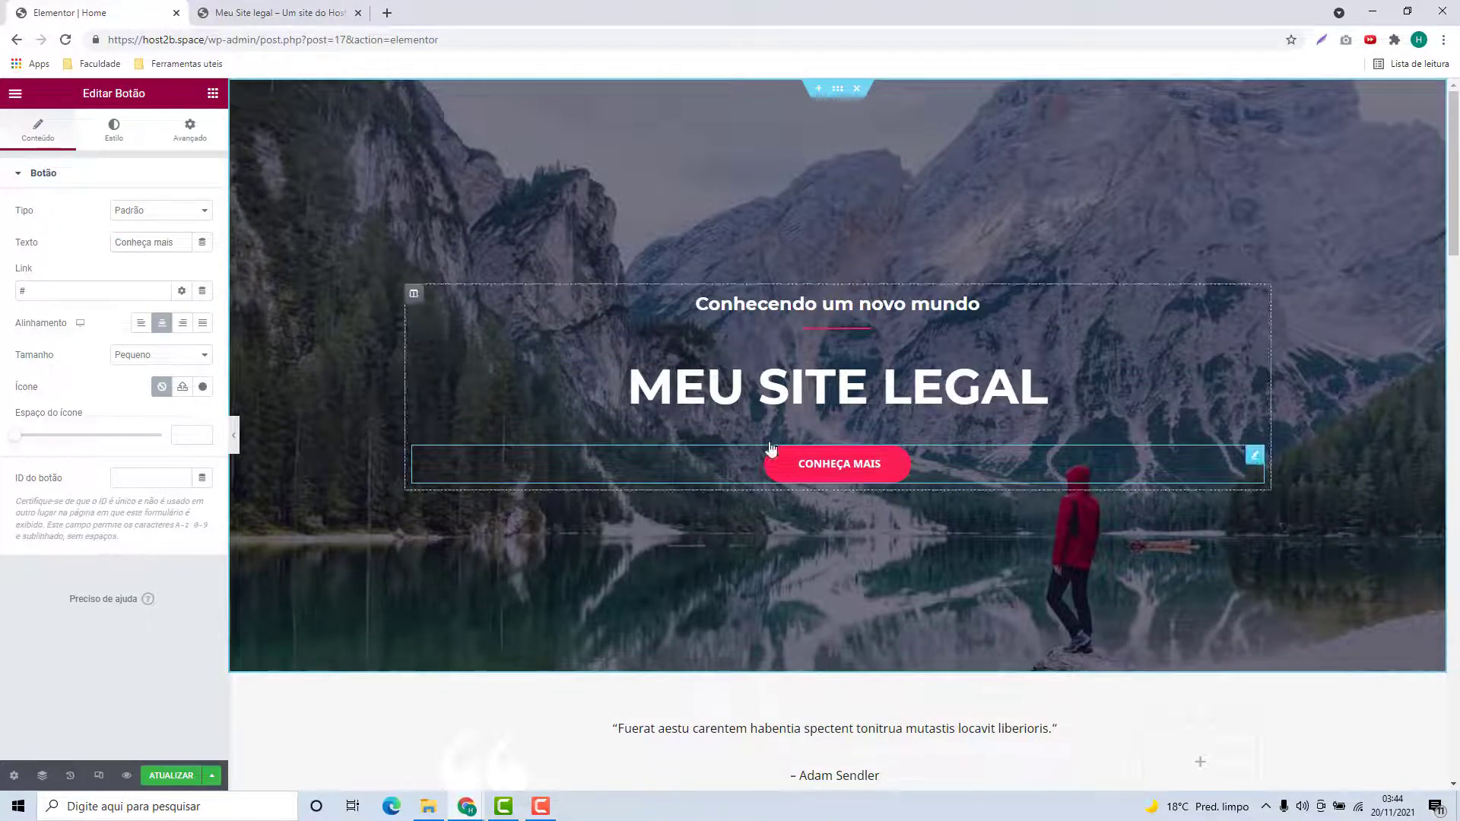
scroll(816, 541, "down", 20)
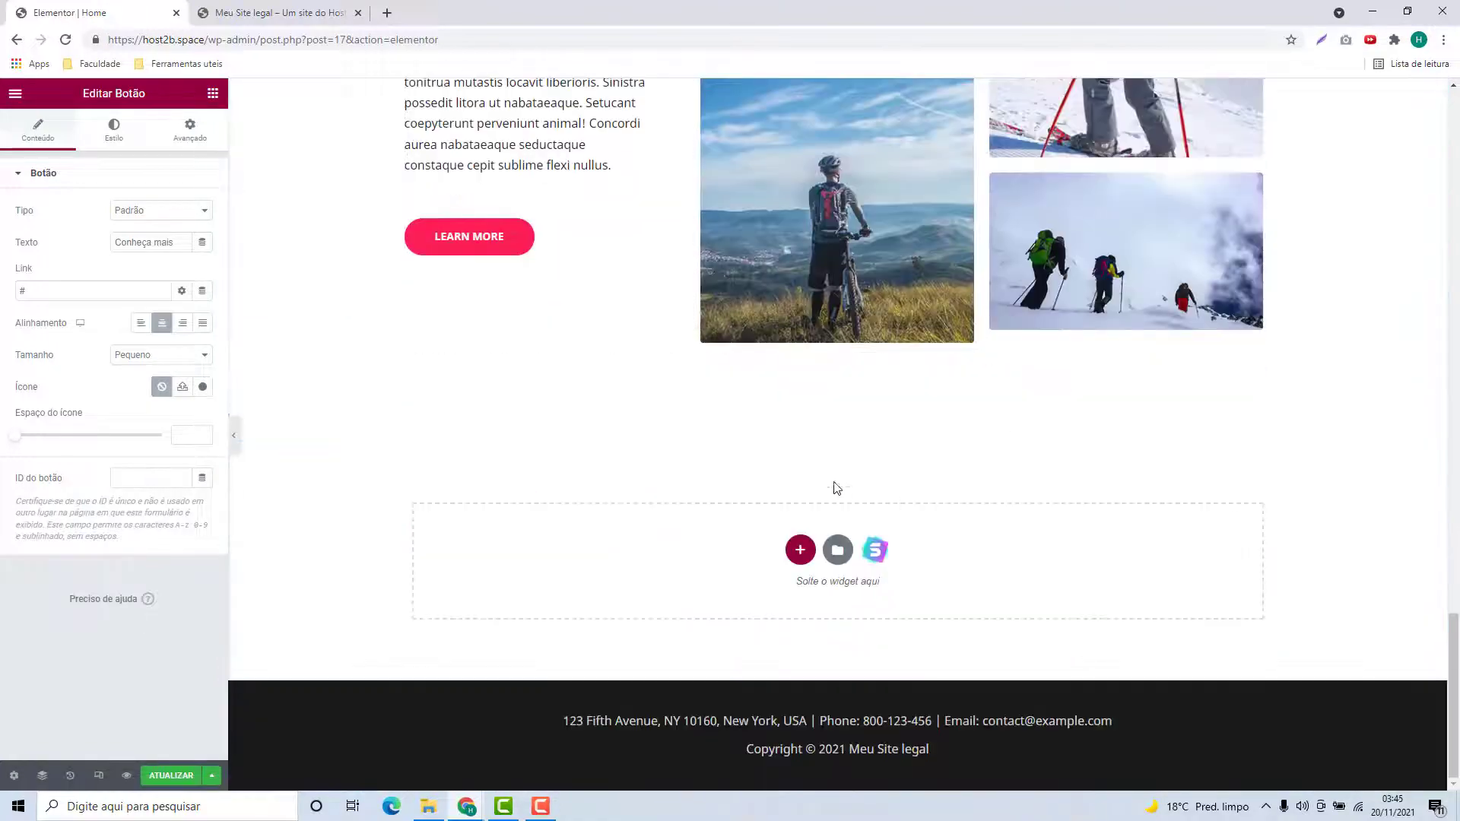
scroll(836, 489, "up", 10)
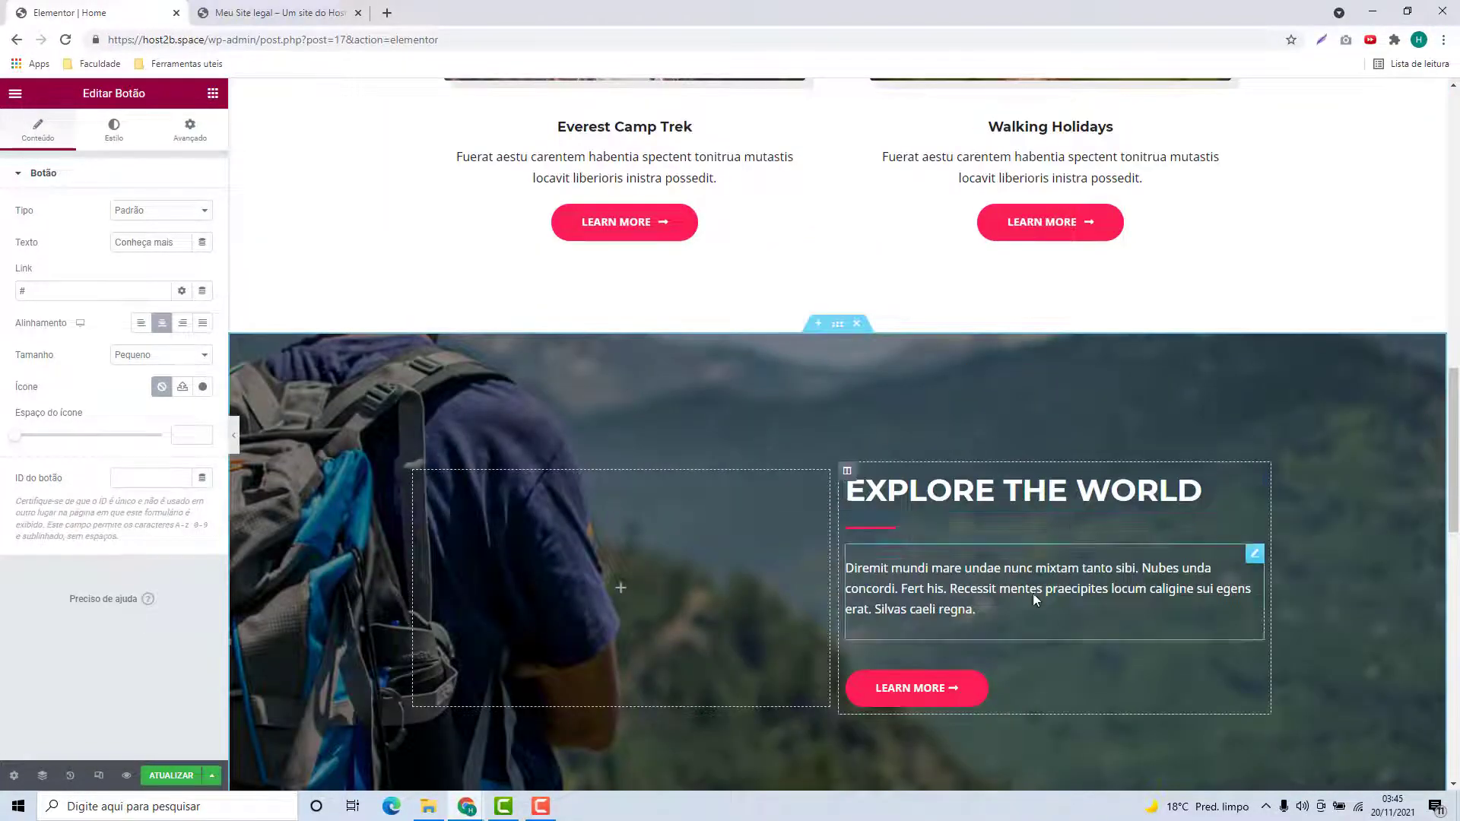
scroll(1032, 593, "up", 15)
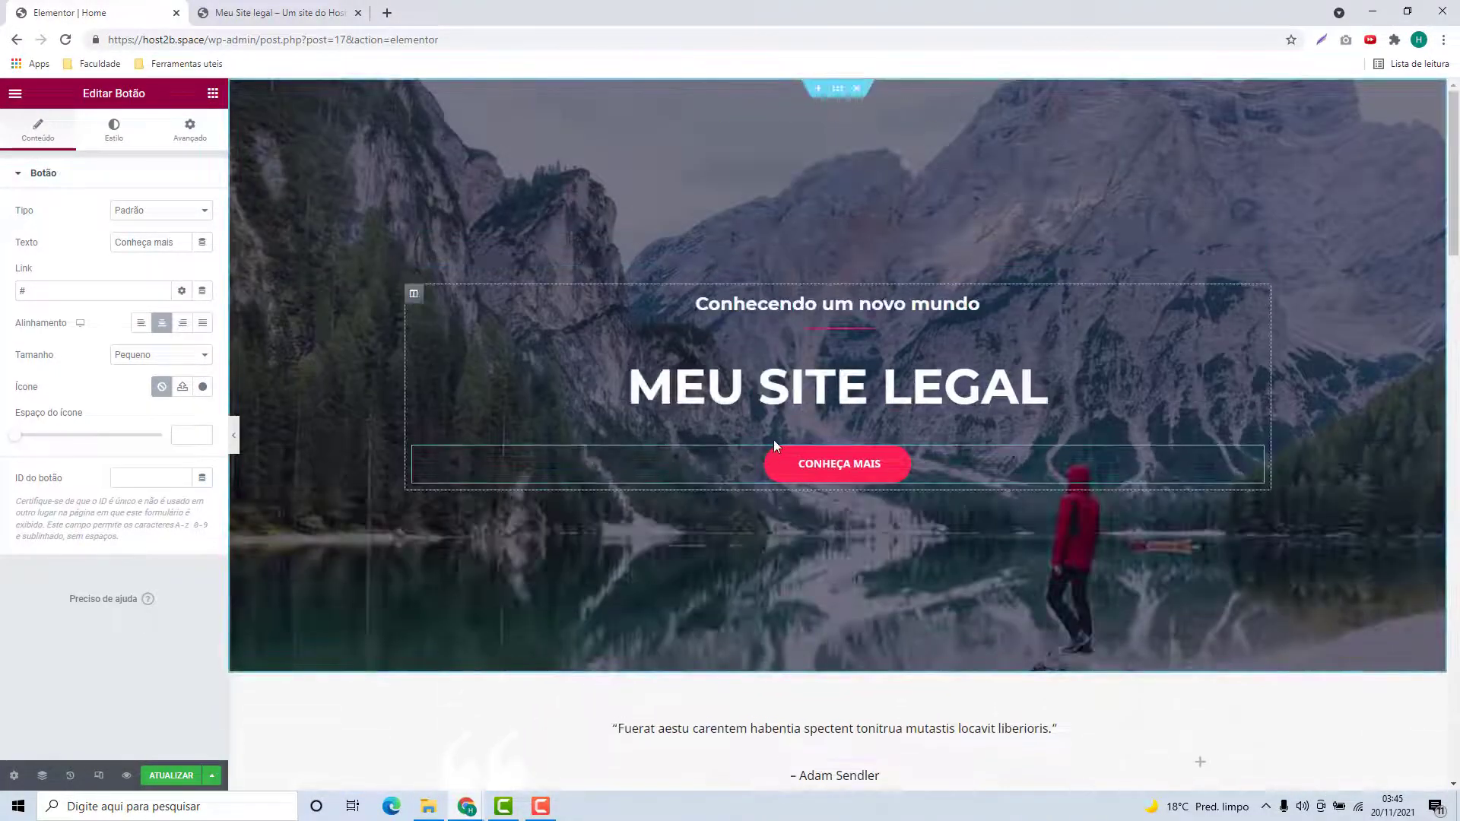